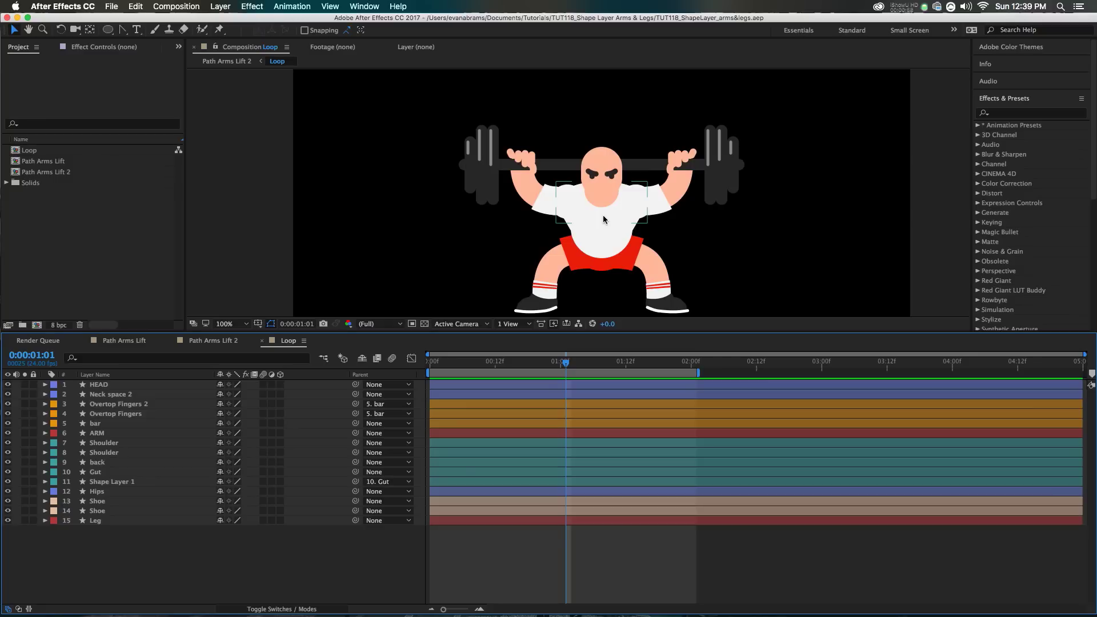
Examine the keyframes on the two Shoulder layers, the back layer and the Gut layer in the Loop composition.
click(564, 205)
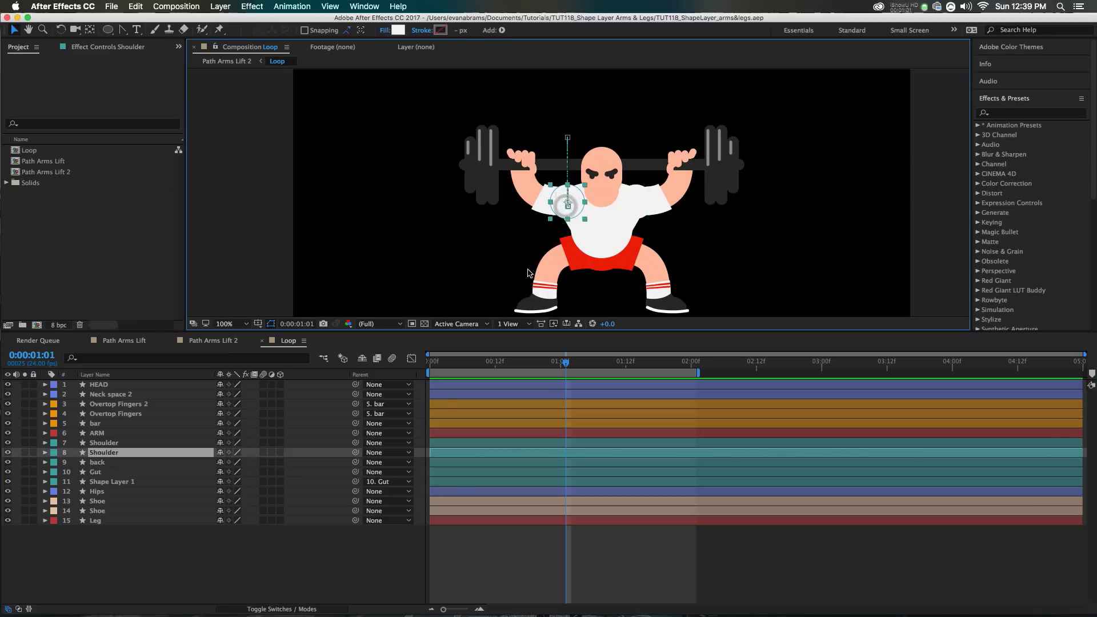
shift+click(106, 443)
shift+click(105, 472)
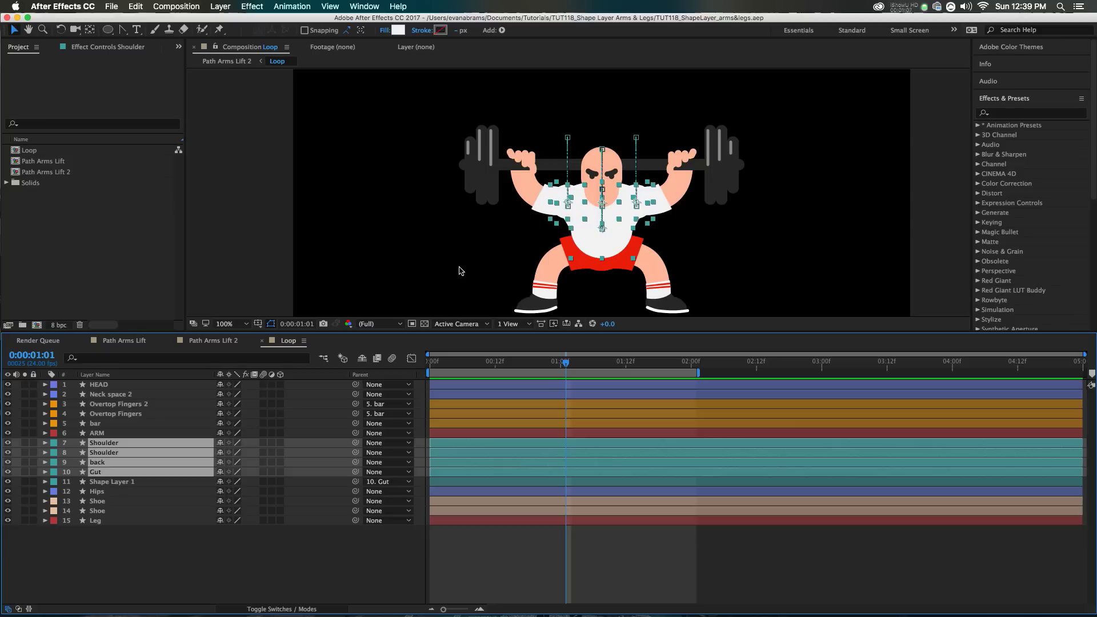
key(u)
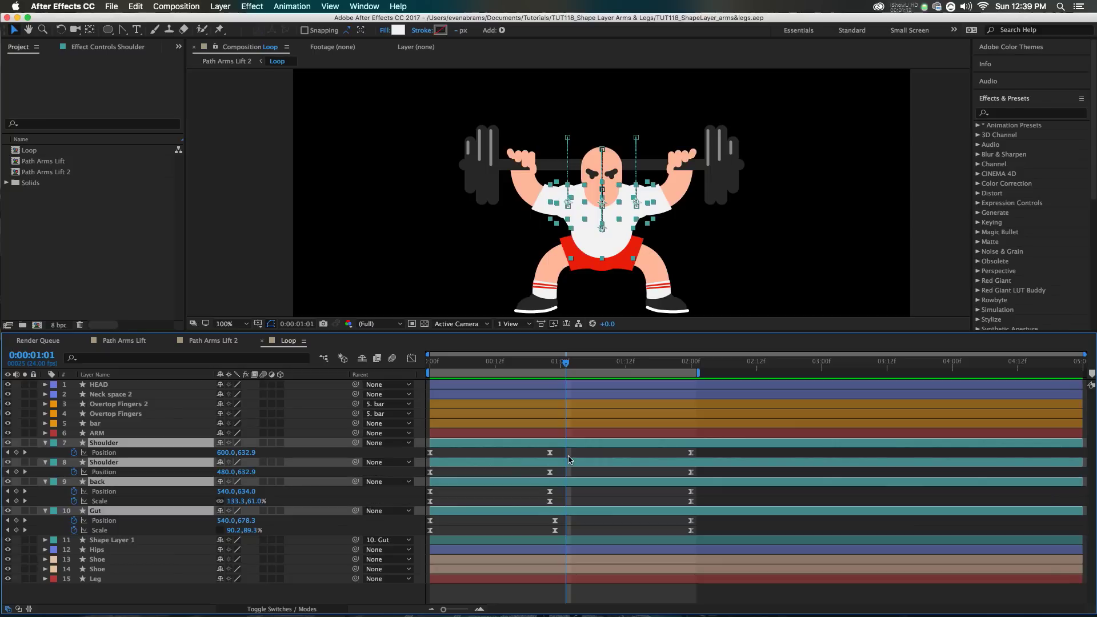
key(u)
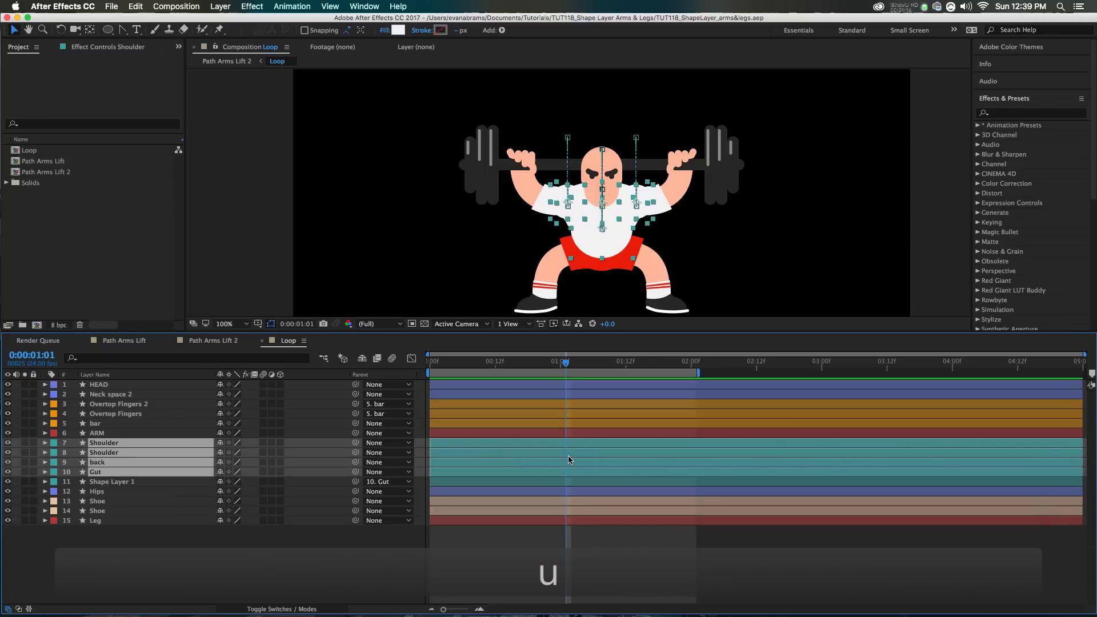
Play the Loop composition's weightlifting animation from the start.
click(531, 520)
click(238, 537)
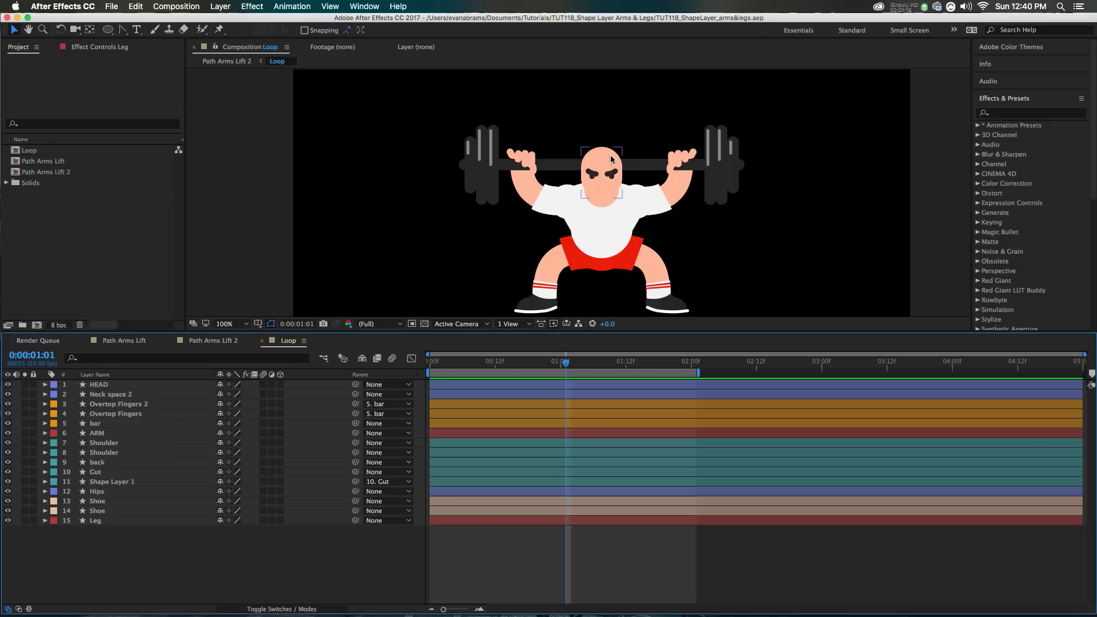
key(space)
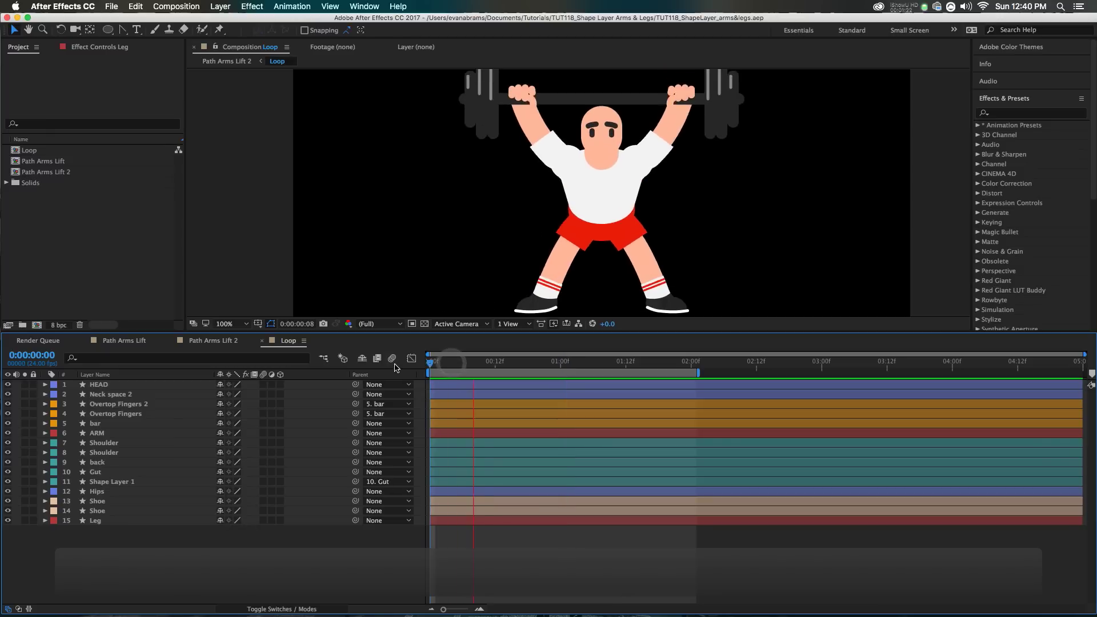
key(space)
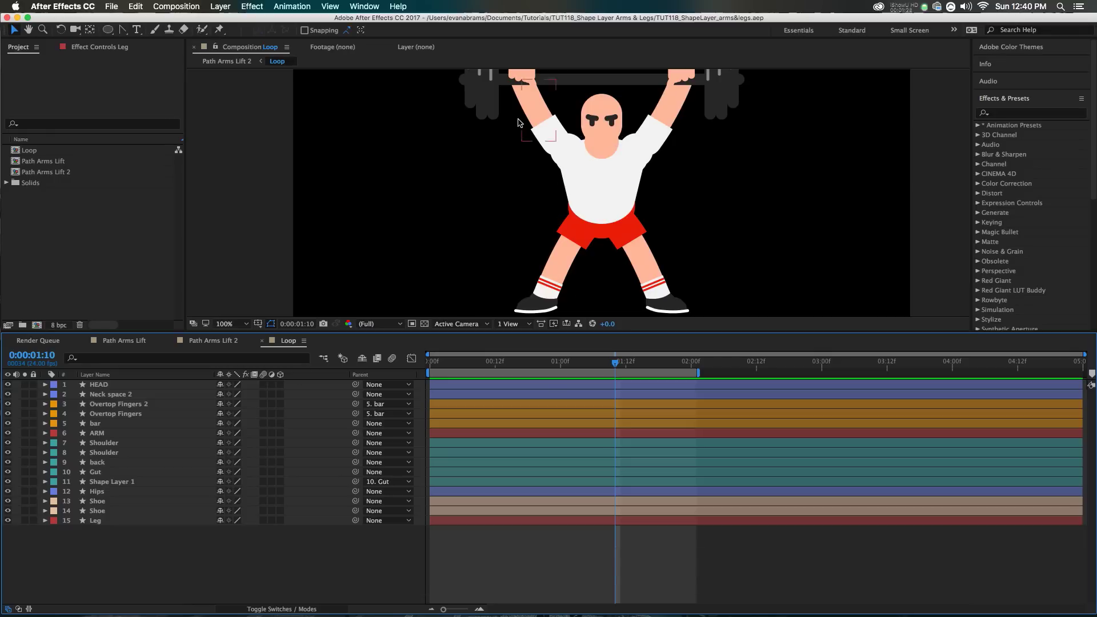
Reveal the Leg layer's keyframed properties and solo the layer.
click(563, 263)
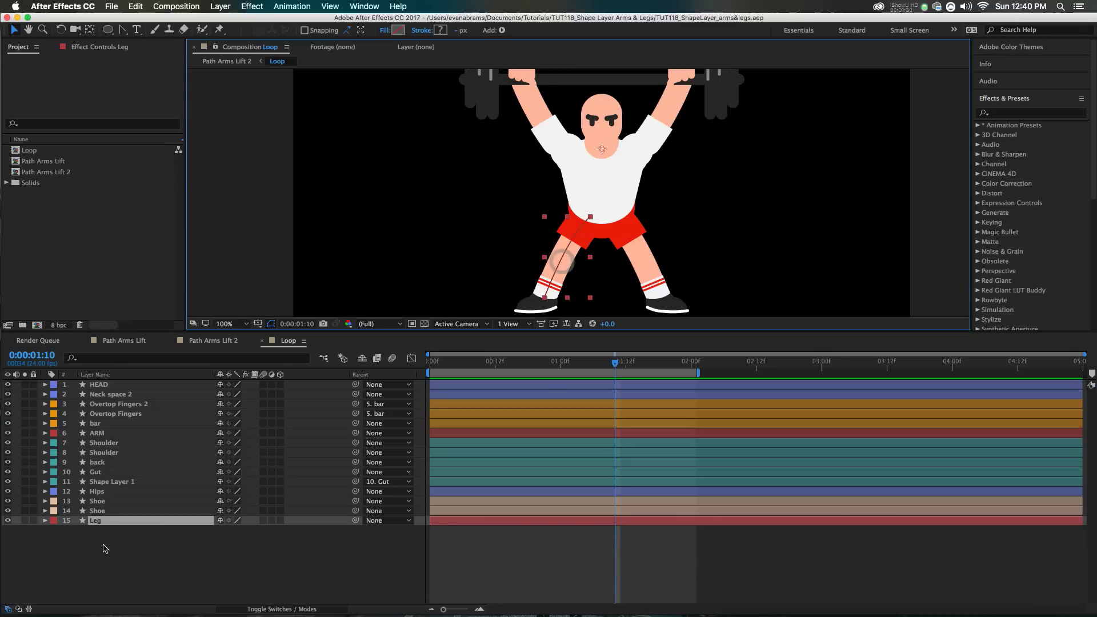
key(u)
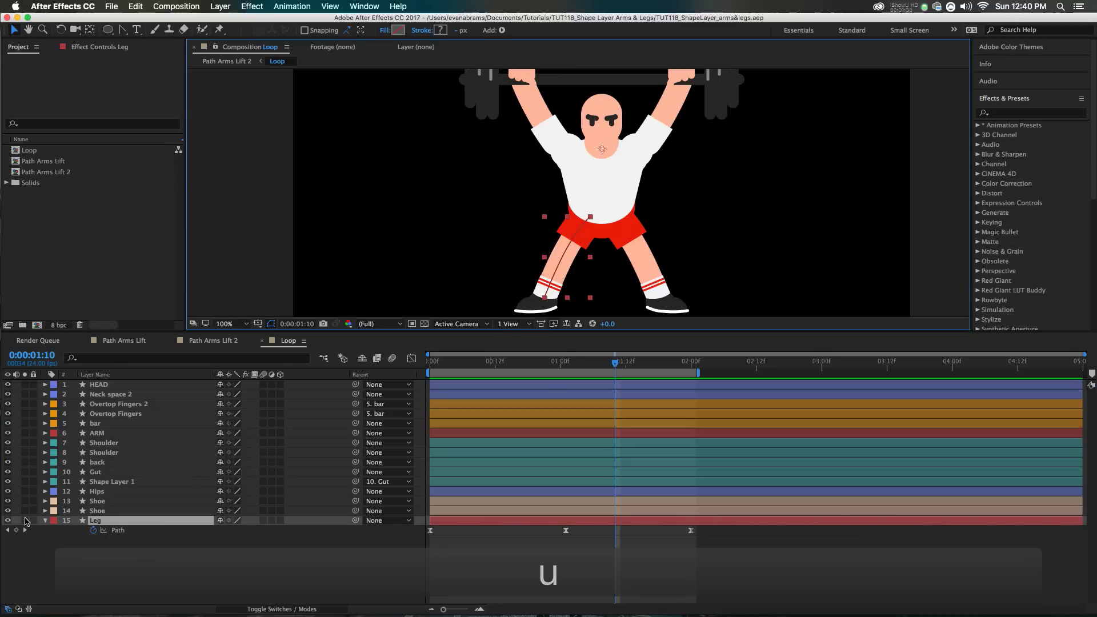
click(24, 520)
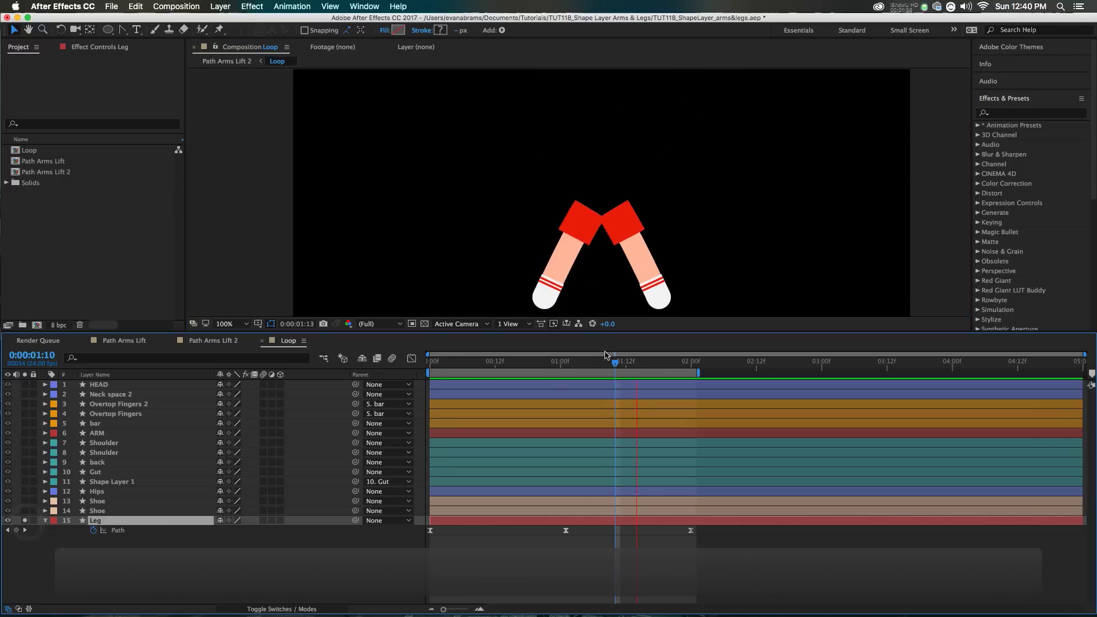
Play and scrub the soloed leg animation to examine how the legs bend.
drag(606, 355, 558, 369)
key(space)
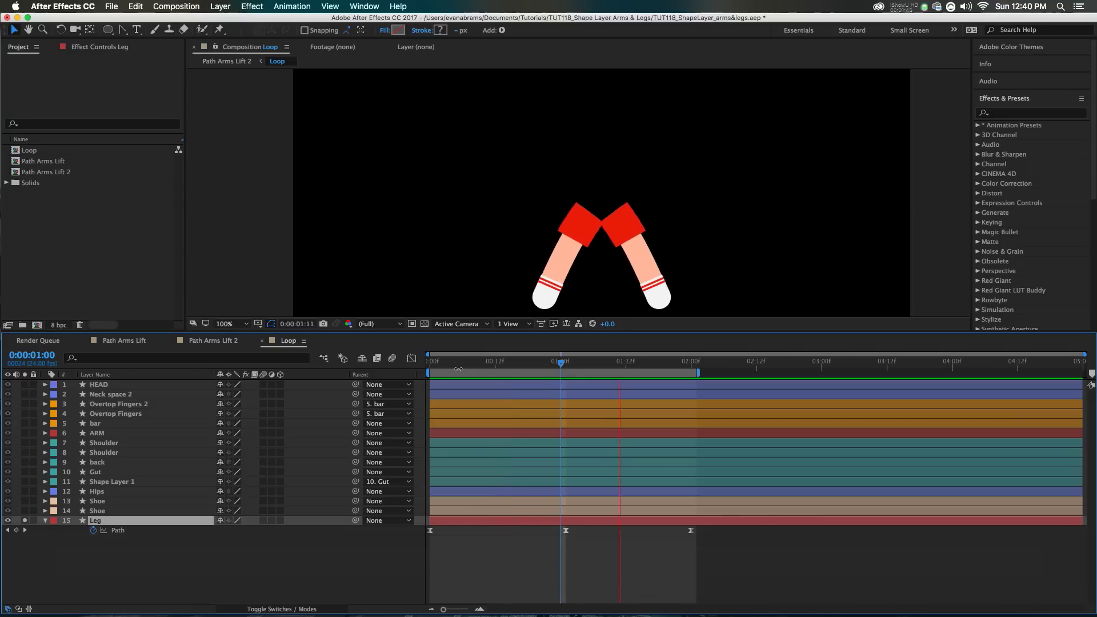
key(space)
mouse_move(527, 370)
mouse_down()
mouse_move(443, 376)
mouse_move(523, 377)
mouse_up()
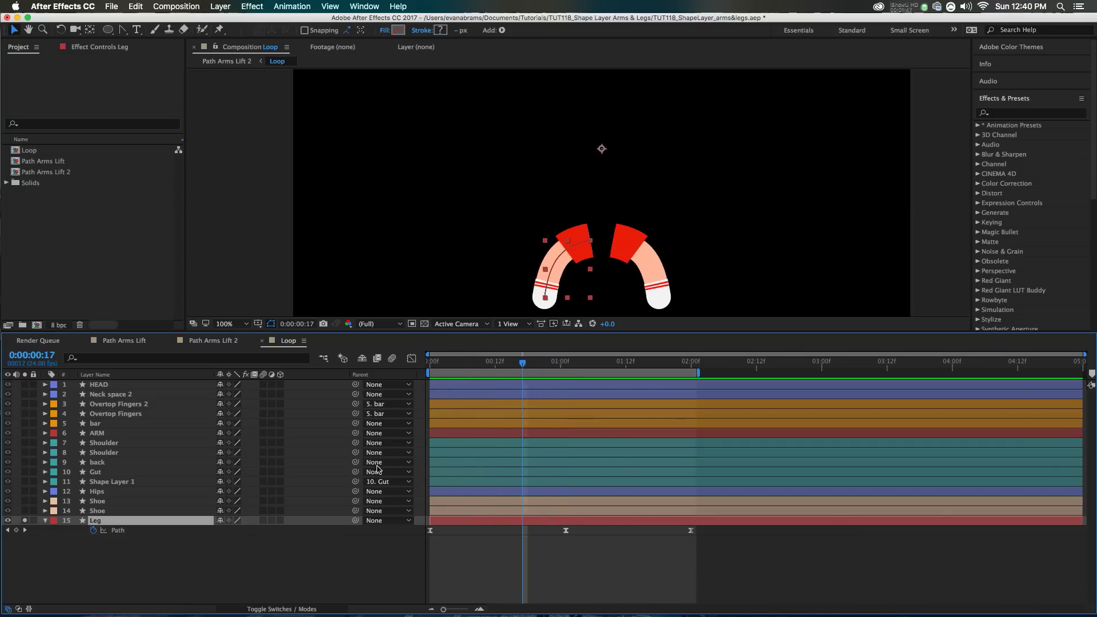
click(45, 520)
key(u)
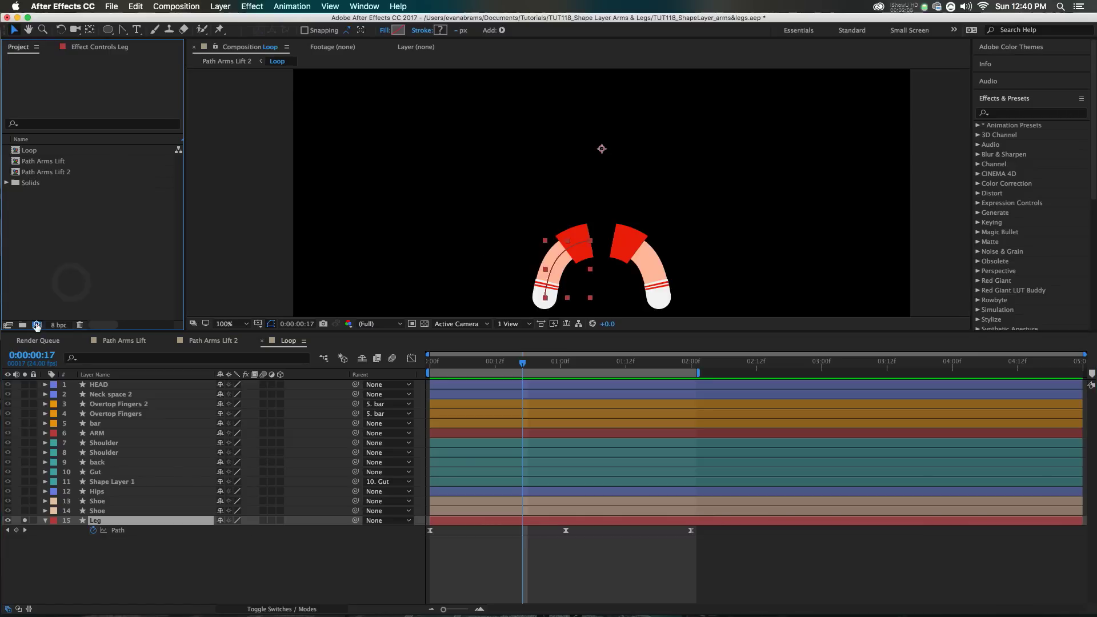
Create a new composition with the HDTV 1080 29.97 preset.
click(37, 325)
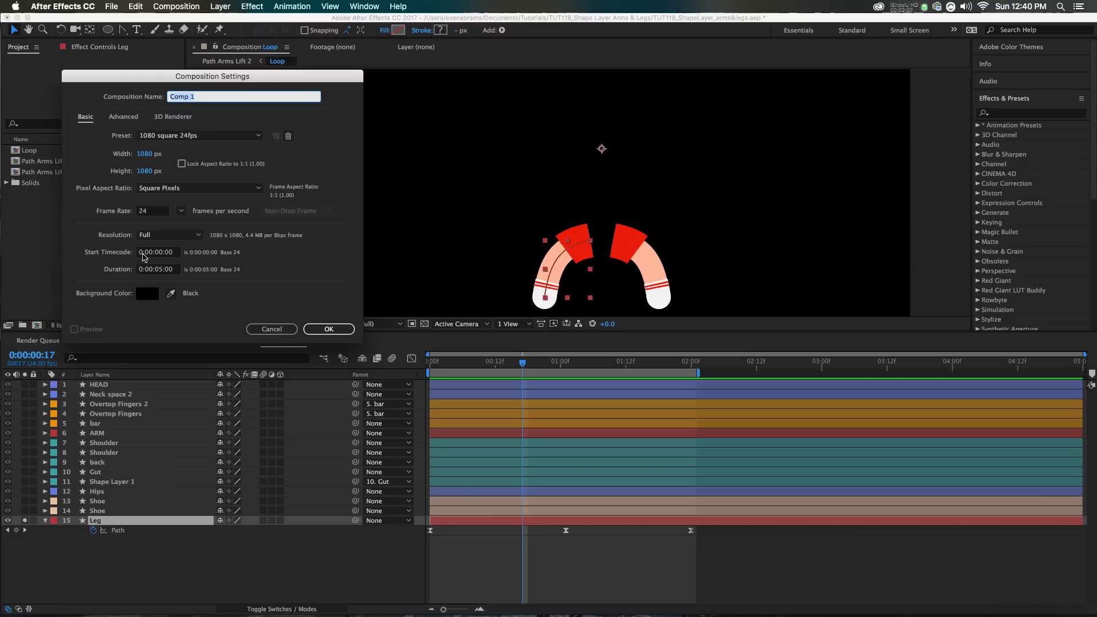
click(187, 137)
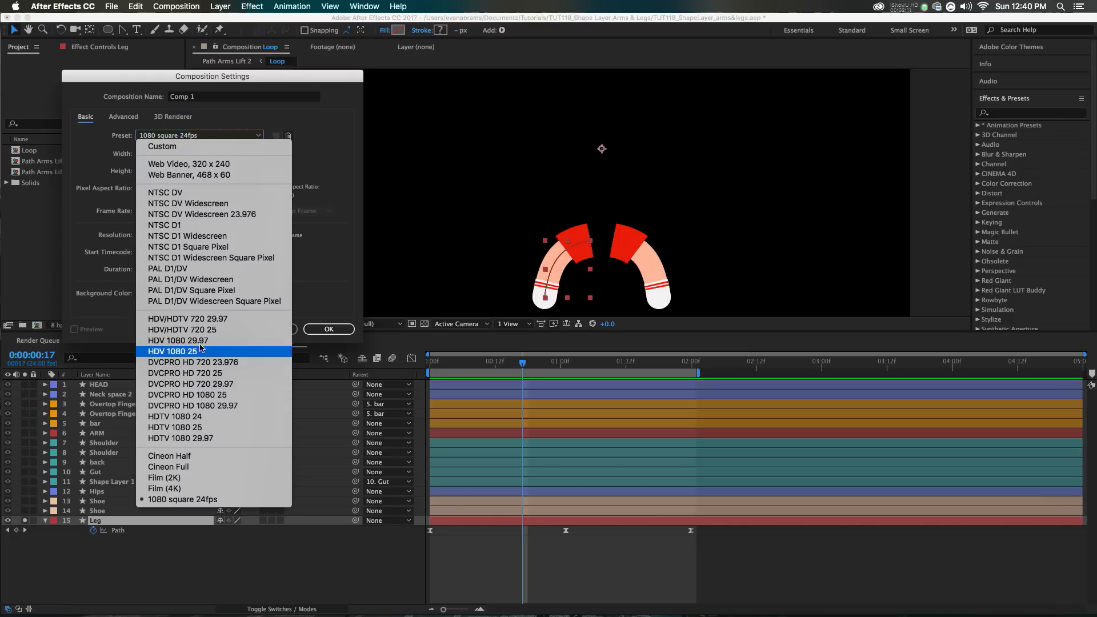
click(209, 439)
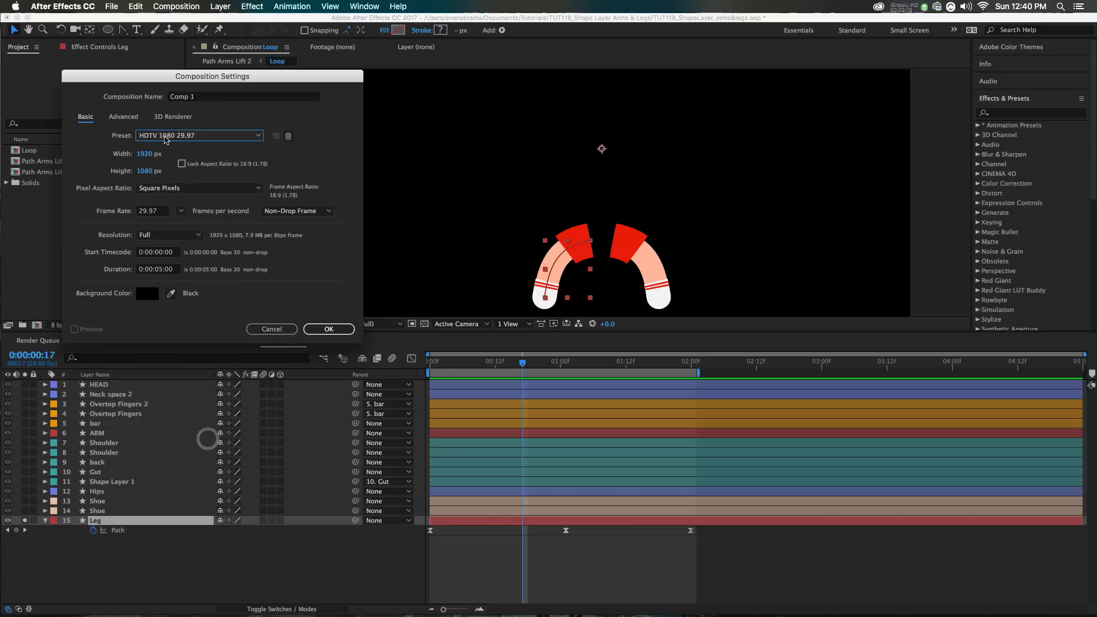
click(328, 329)
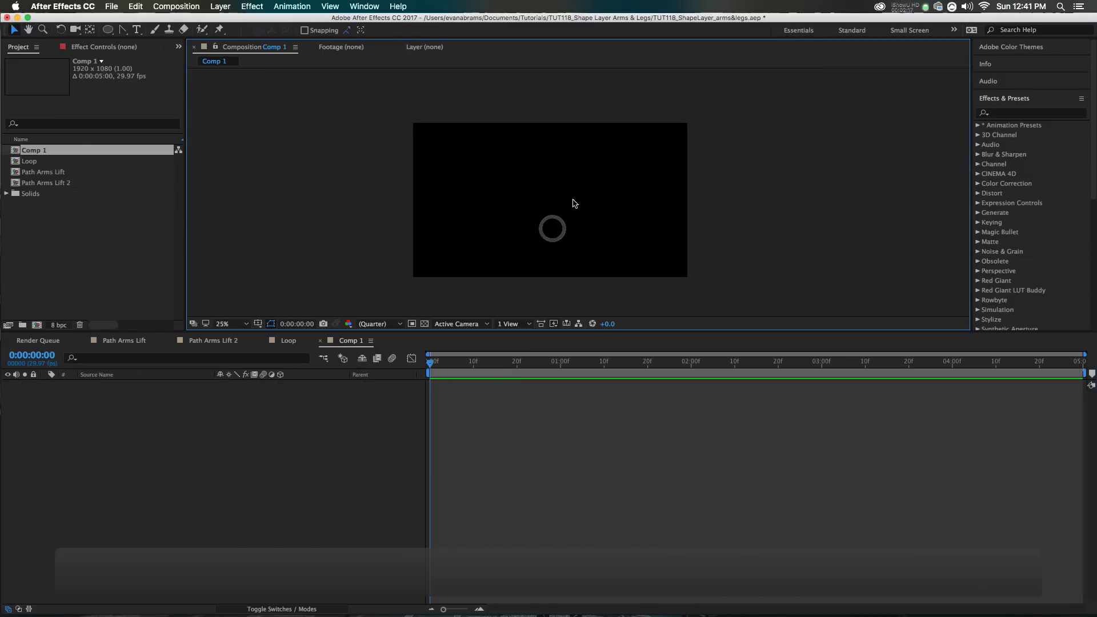
Turn on the grid overlay in the Comp 1 viewer.
click(258, 325)
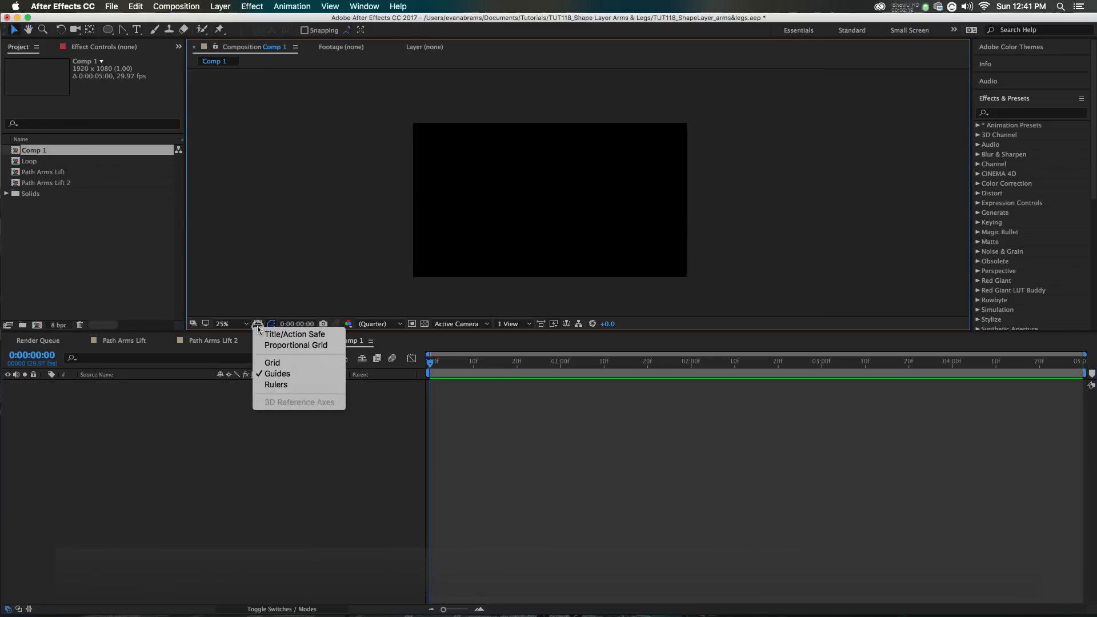
click(268, 361)
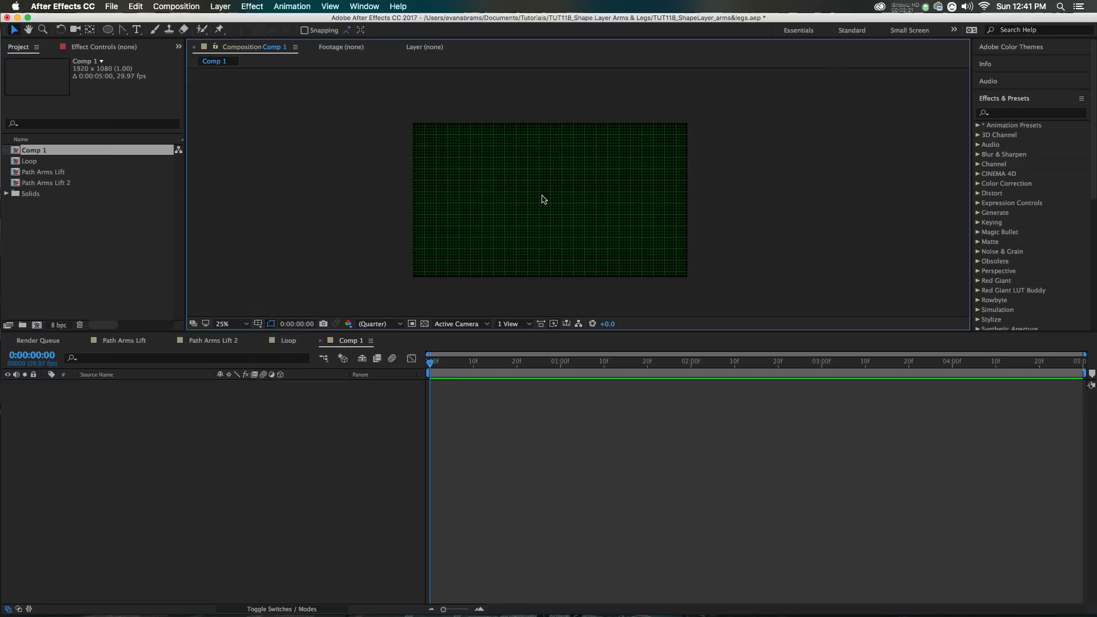
scroll(542, 203, up, 2)
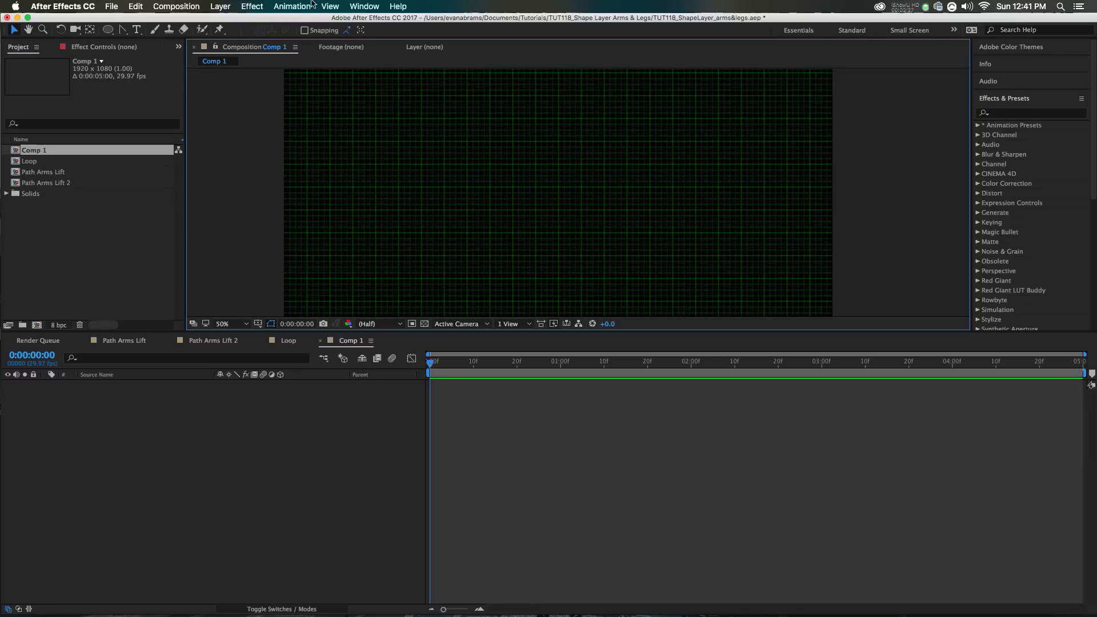
click(329, 7)
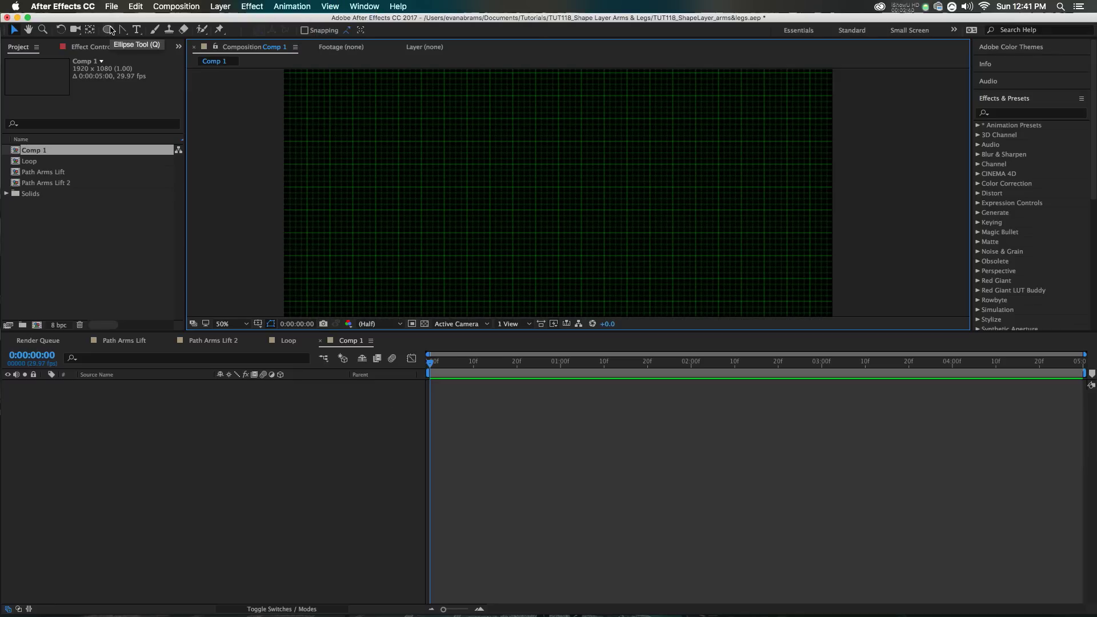
Choose the Rectangle tool and set its fill to an off-white with 0% saturation and 95% brightness (F2F2F2).
click(109, 30)
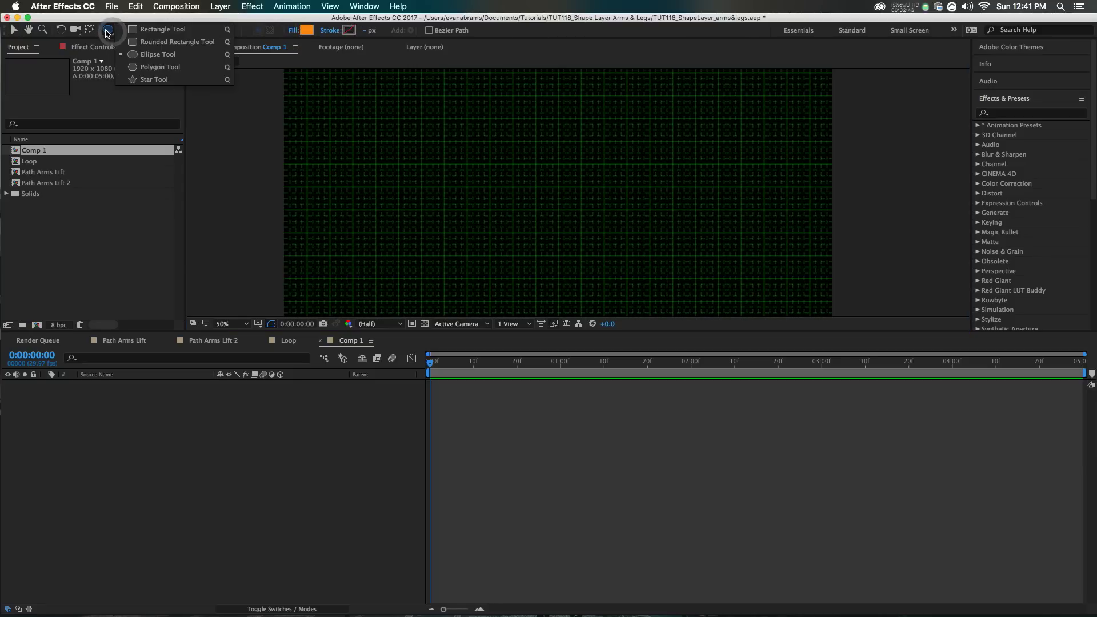
click(136, 27)
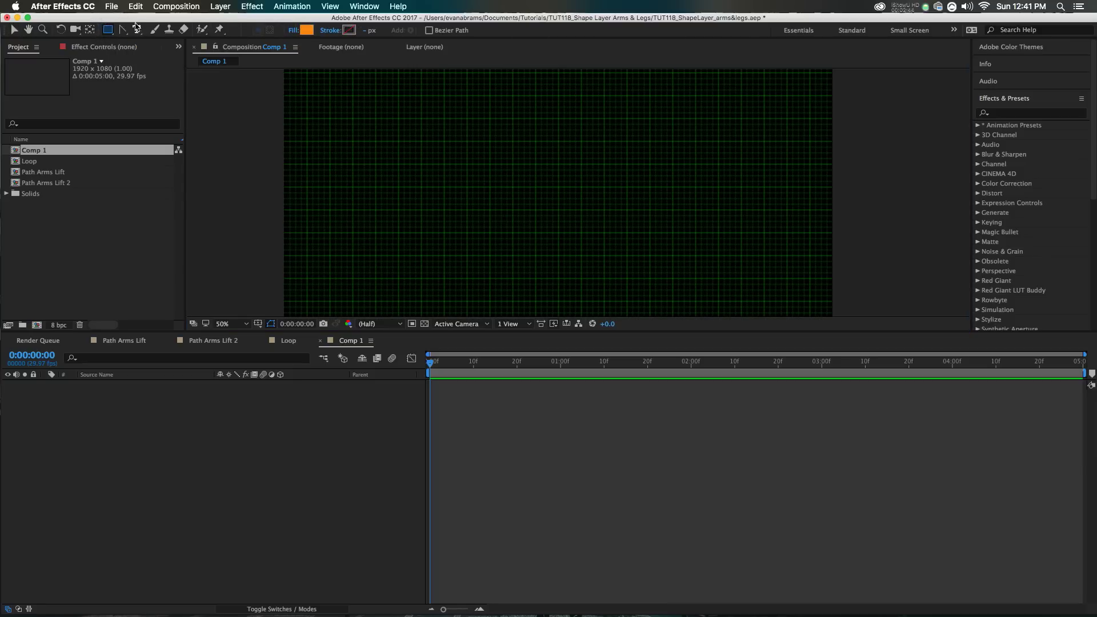
click(310, 33)
drag(42, 123, 10, 233)
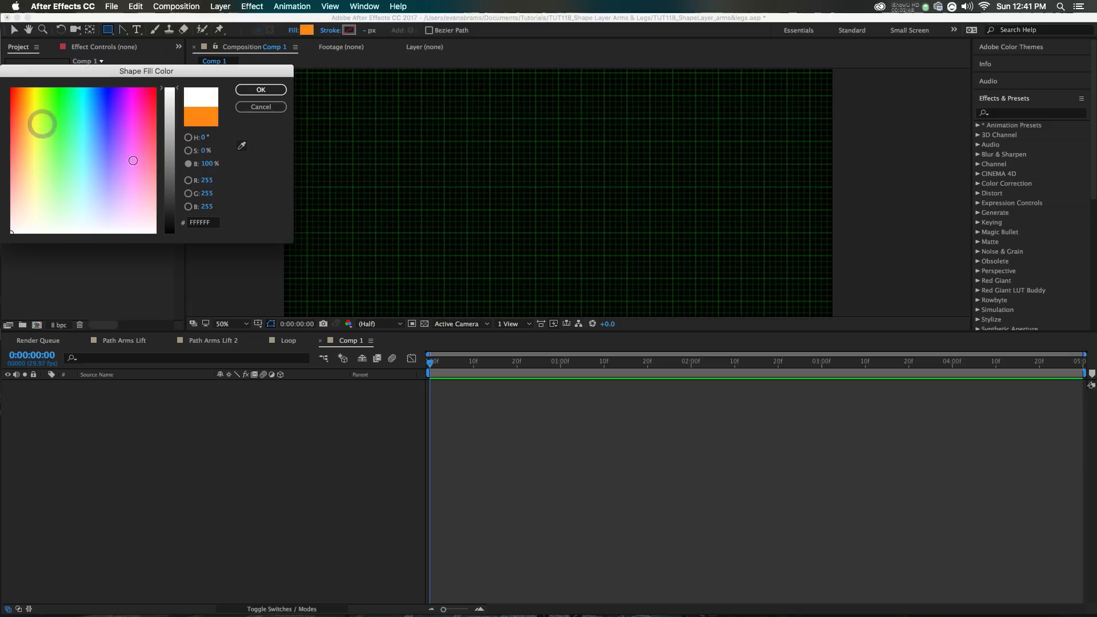
click(206, 164)
text(95)
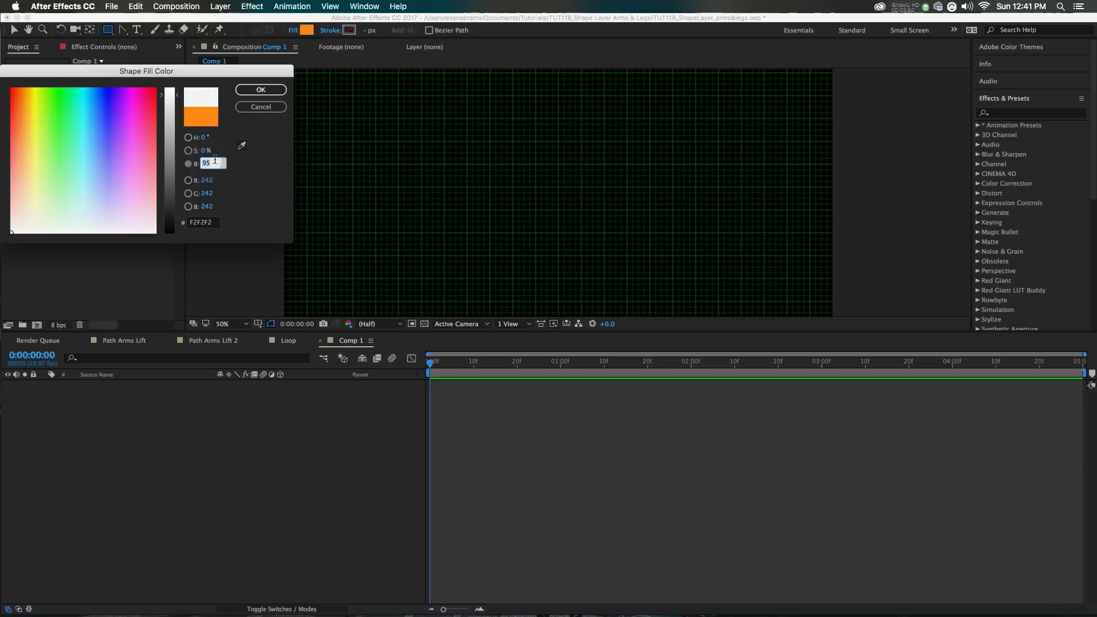
click(251, 93)
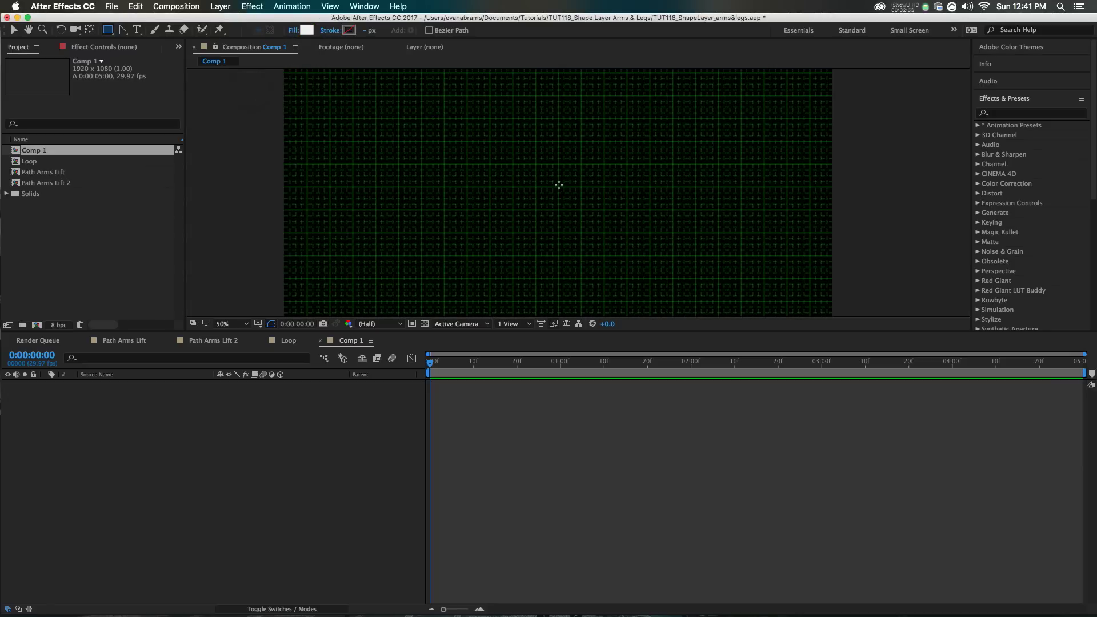
Draw a square about 160 px wide just above the composition's centre and reveal its modified properties.
drag(537, 141, 581, 187)
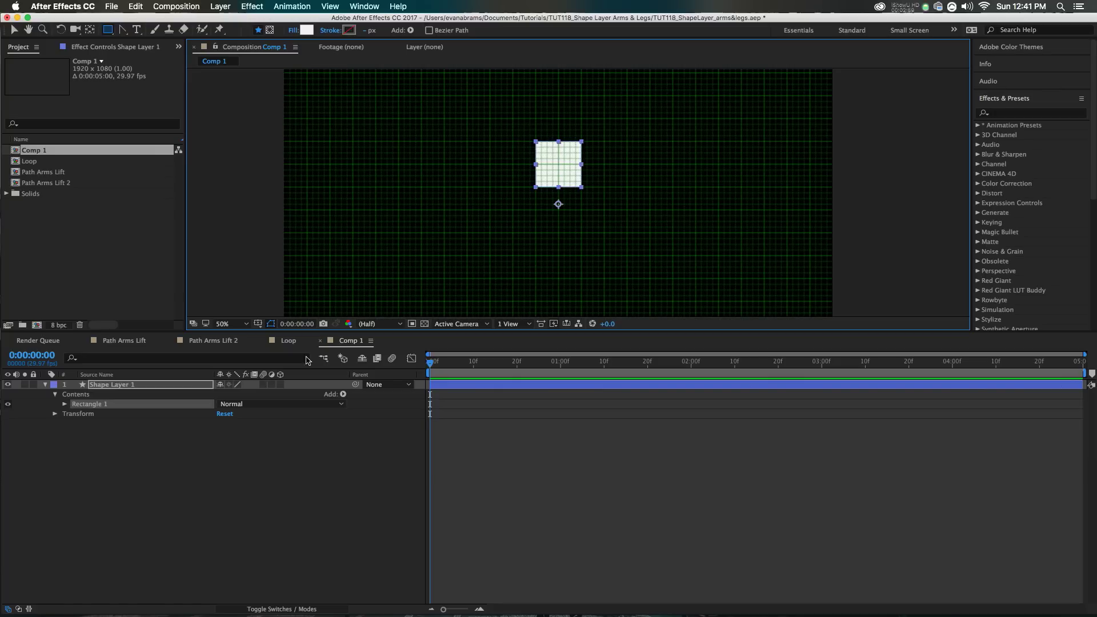
click(64, 404)
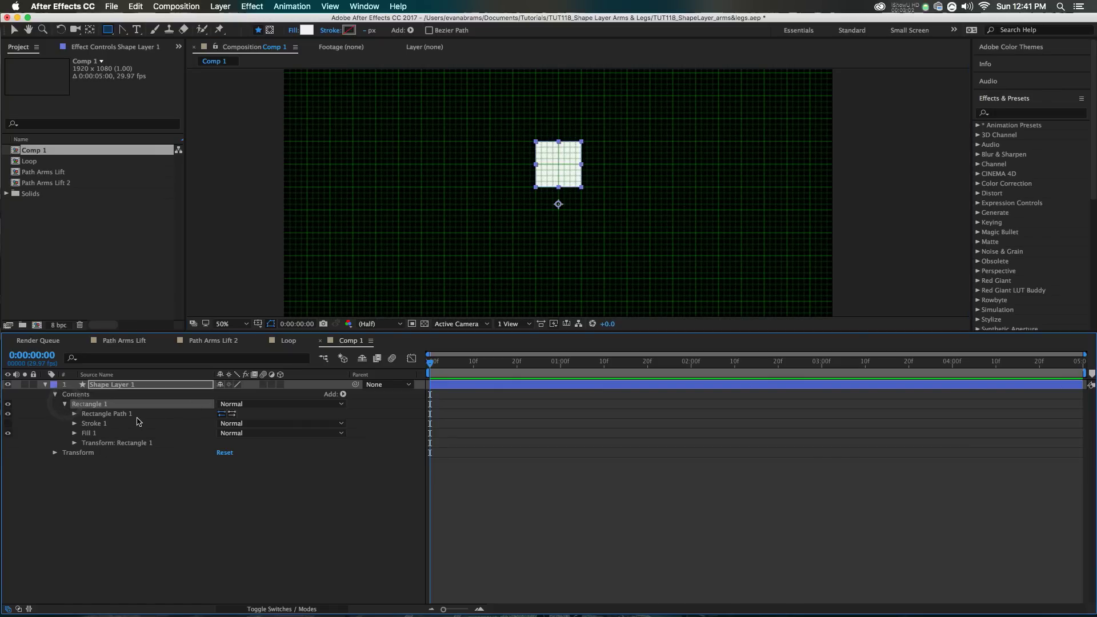
click(74, 442)
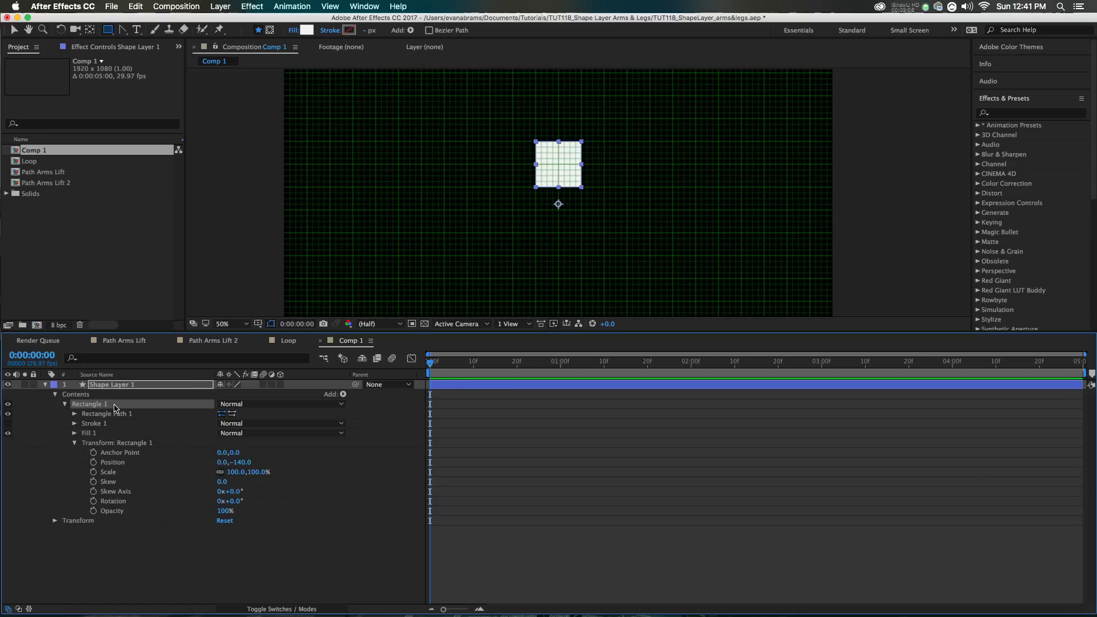
key(u)
key(u)
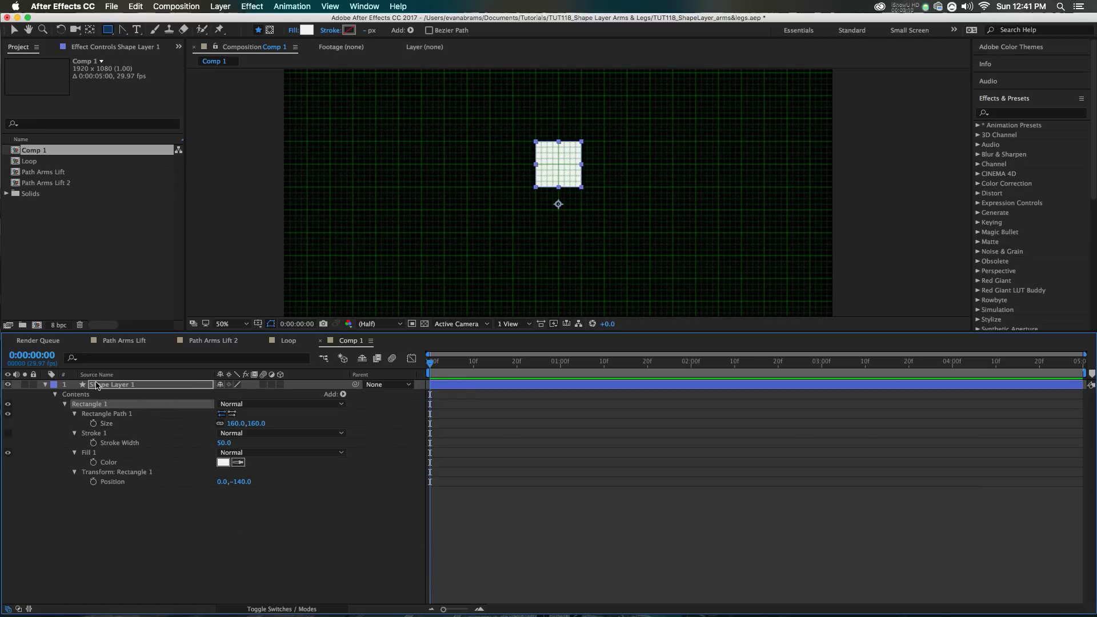
Centre the square by setting its transform position to 0, 0.
click(241, 481)
text(0)
key(Return)
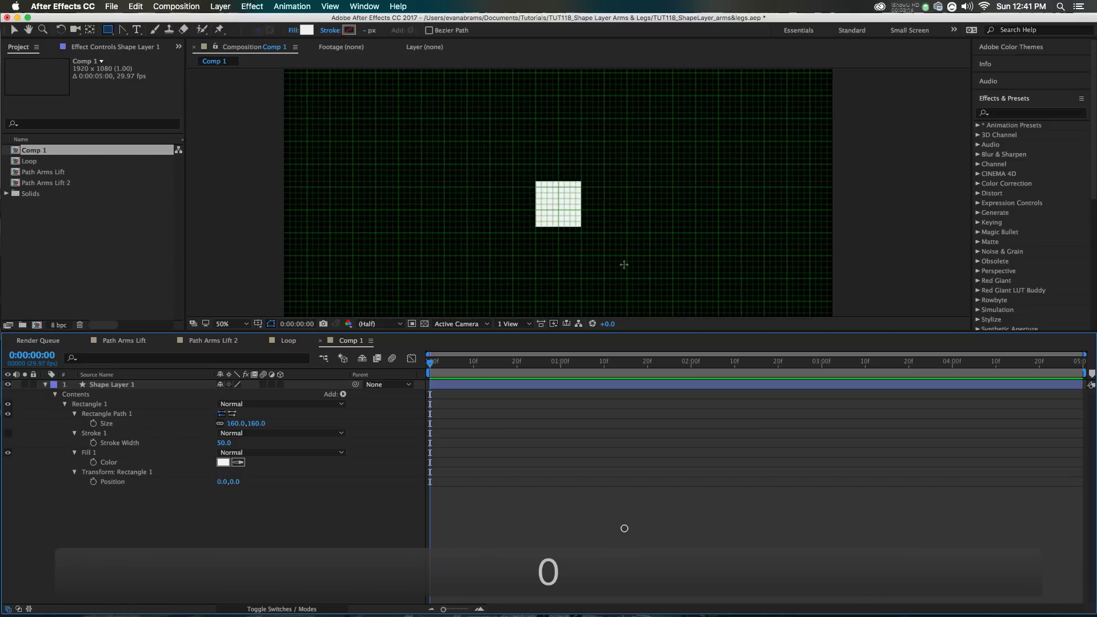
Select the square's shape layer and set its rectangle path size to 200 × 200 with linked proportions.
scroll(620, 246, down, 1)
scroll(620, 245, up, 1)
key(v)
scroll(587, 218, up, 1)
click(573, 212)
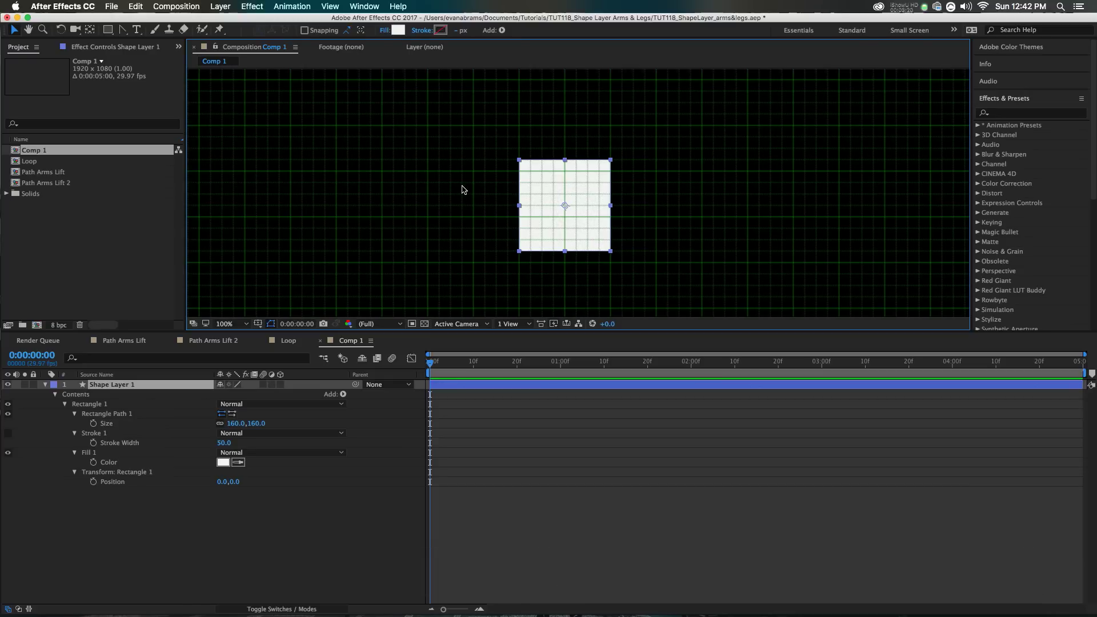
key(comma)
key(period)
drag(236, 424, 303, 420)
click(245, 423)
text(220)
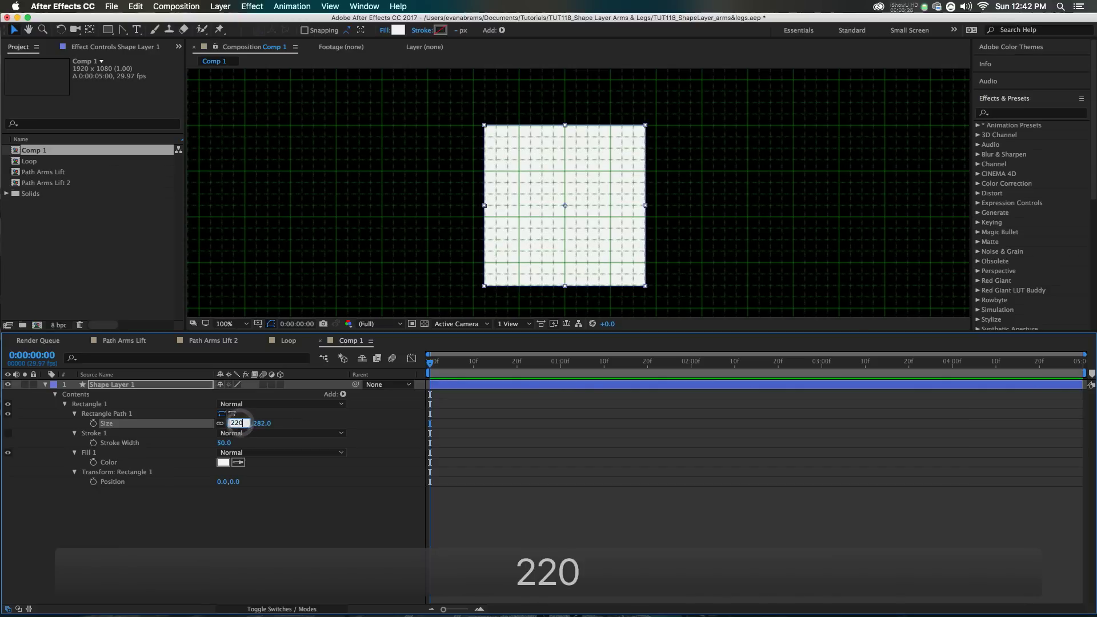
key(Return)
click(237, 423)
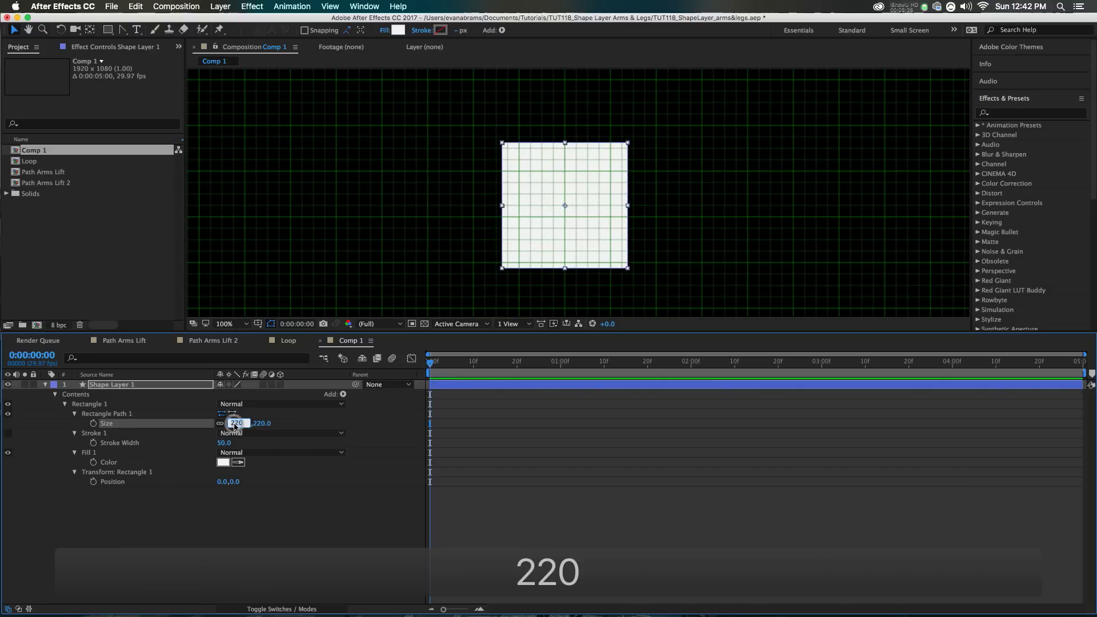
key(Down)
key(Down)
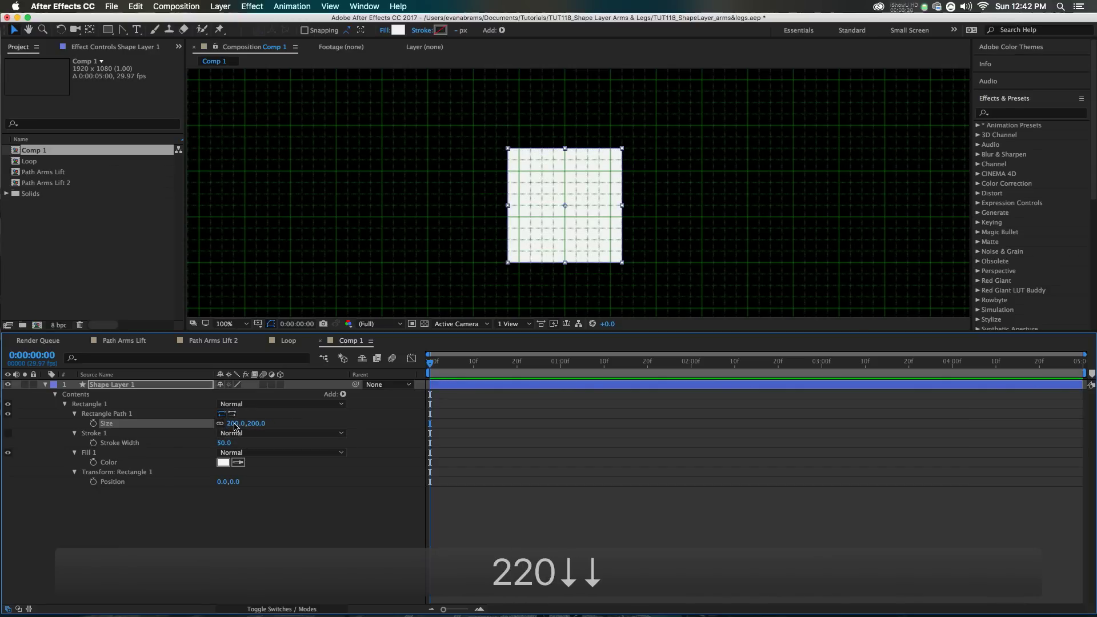
Rename the square's shape layer to Torso, then collapse its properties and leave it deselected.
click(368, 523)
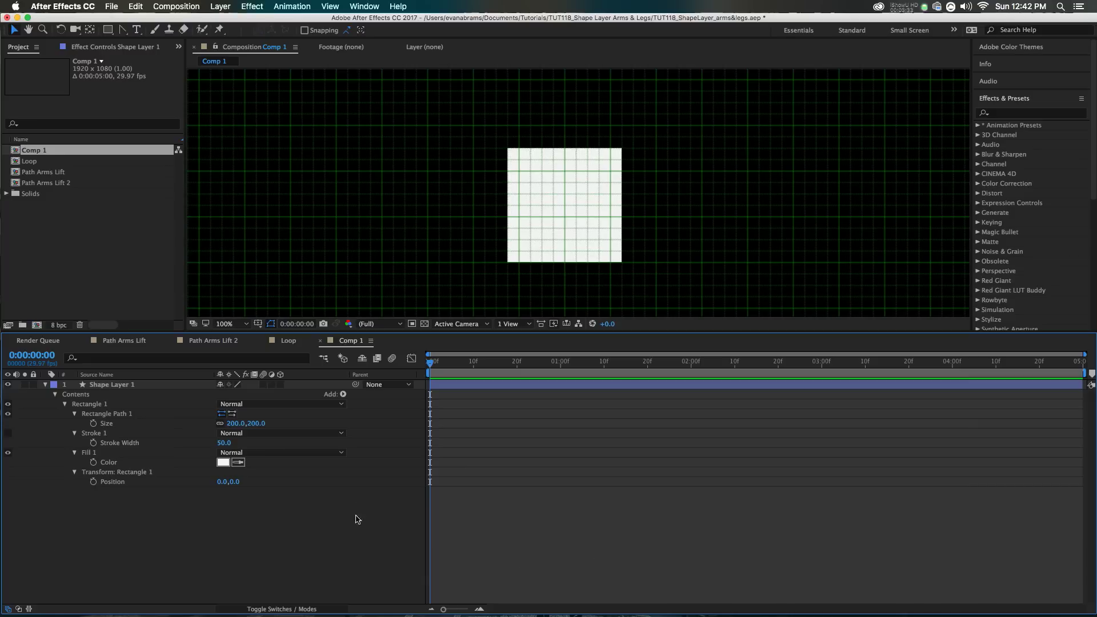
click(521, 236)
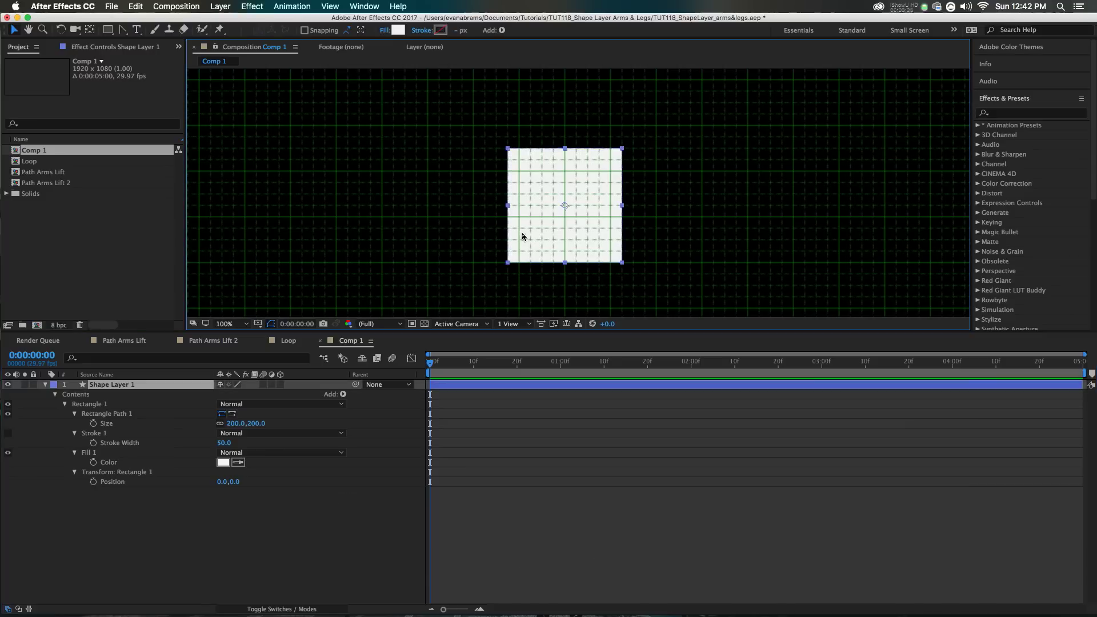
click(485, 384)
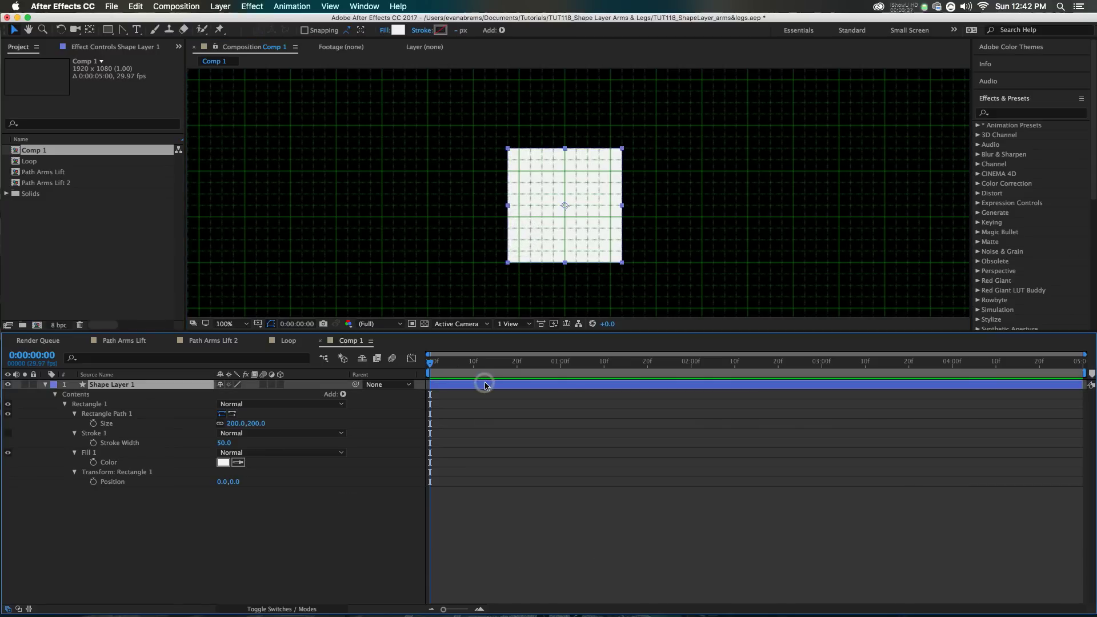
key(Return)
text(Torso)
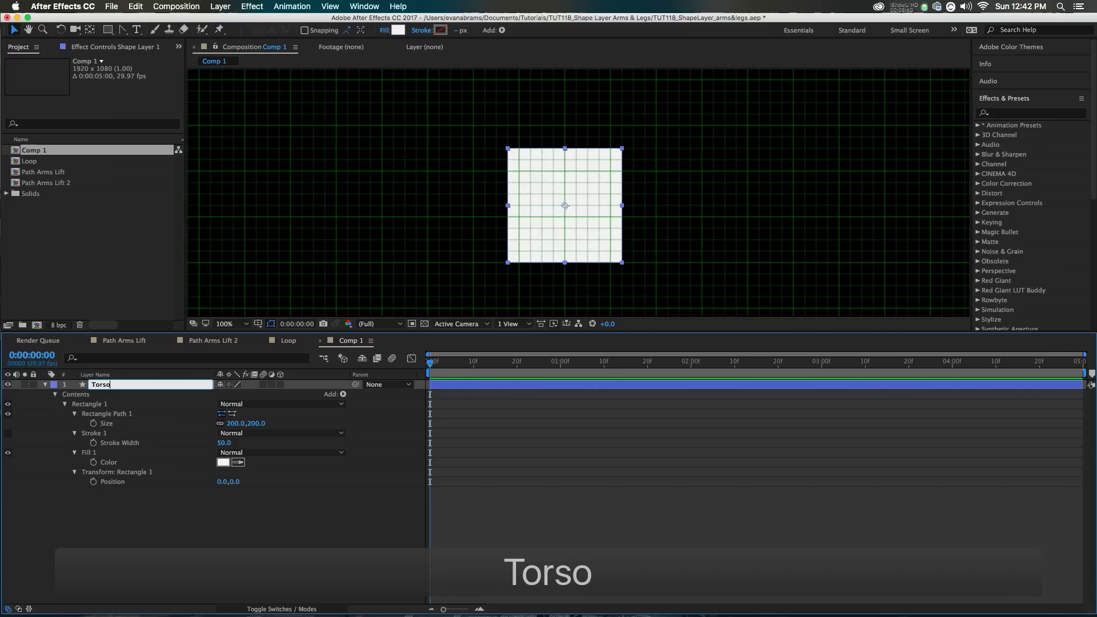
key(Return)
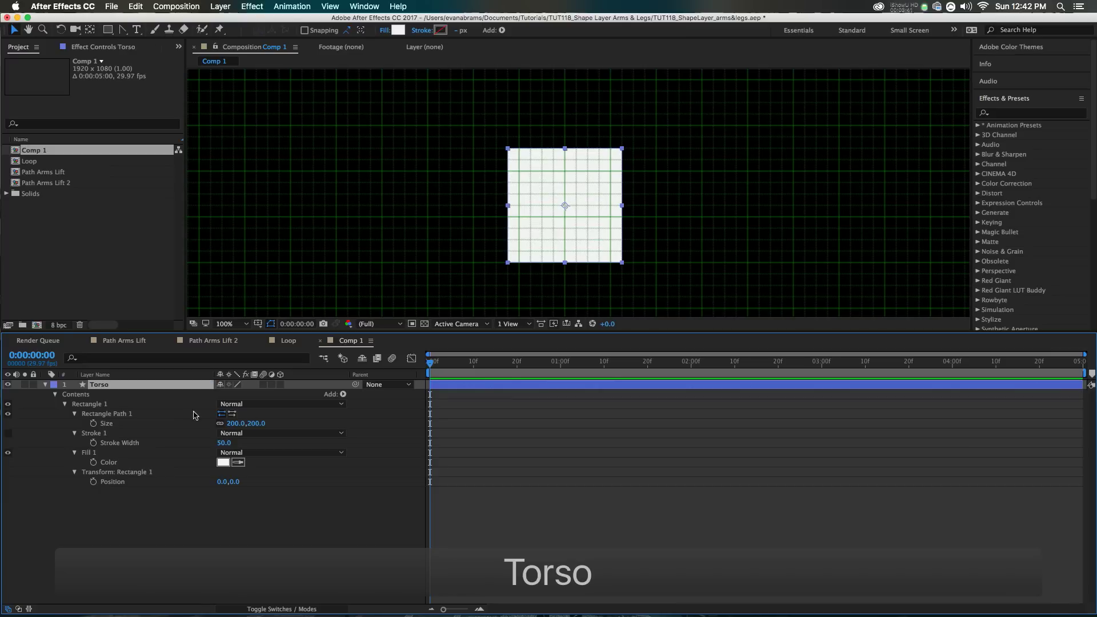
click(45, 384)
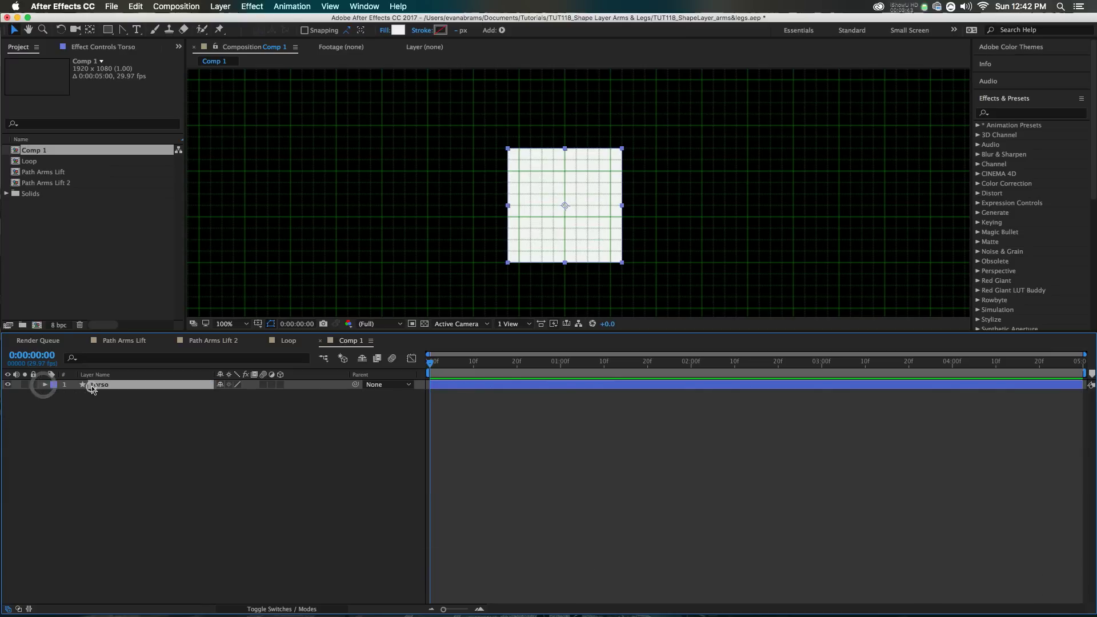
click(92, 388)
click(204, 412)
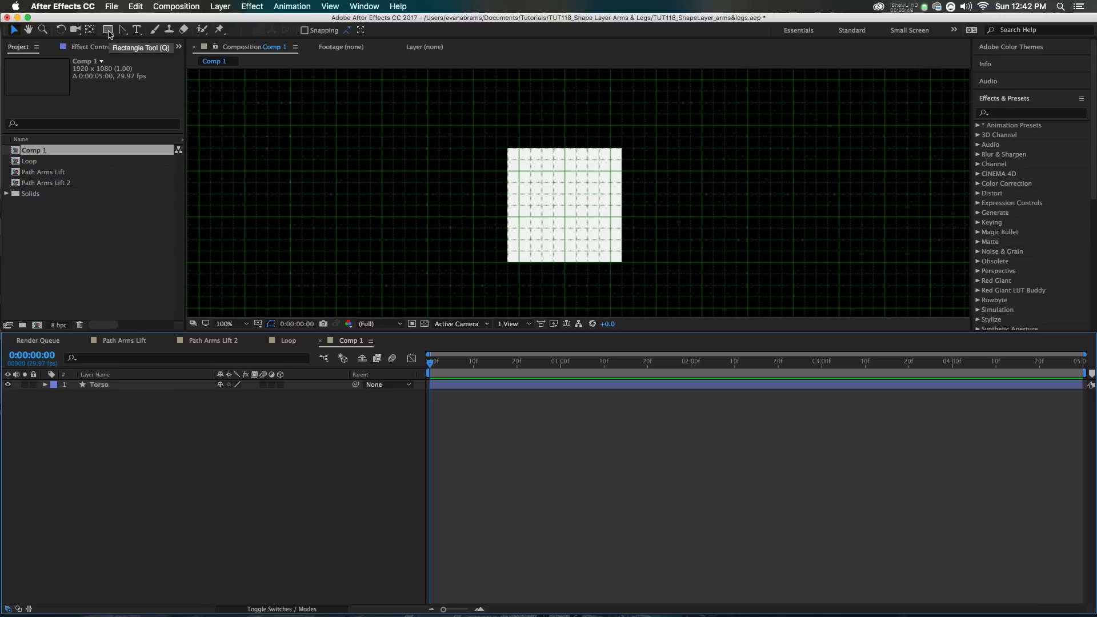
Draw a circle as wide as the torso with the Ellipse tool and centre it on the torso's lower edge.
drag(108, 30, 137, 59)
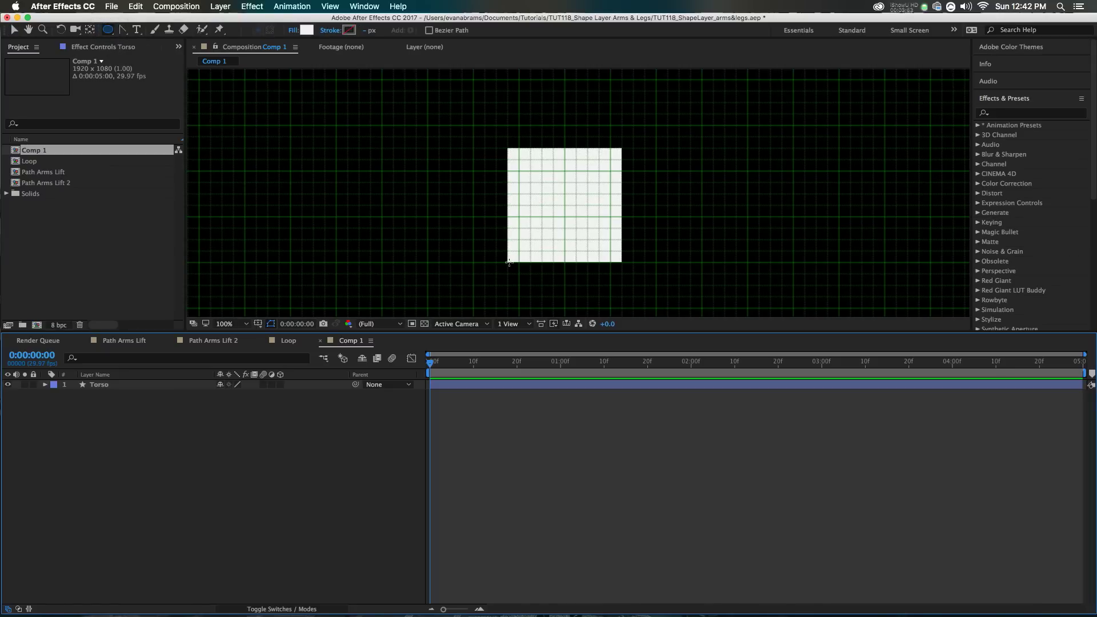
drag(508, 261, 622, 287)
key(v)
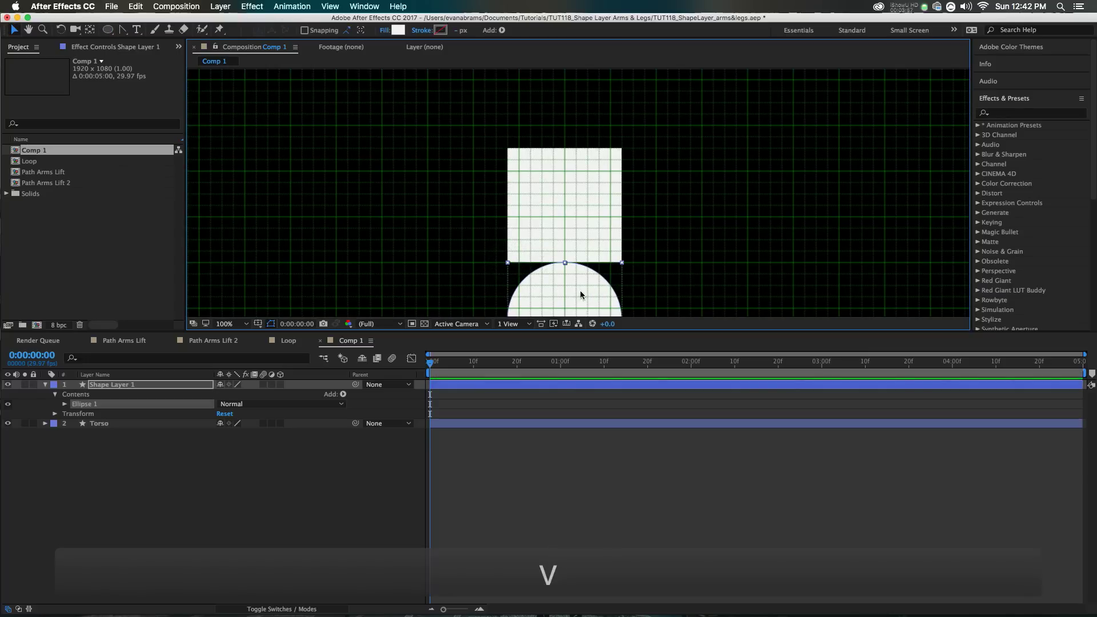
key(super+z)
click(600, 484)
click(576, 381)
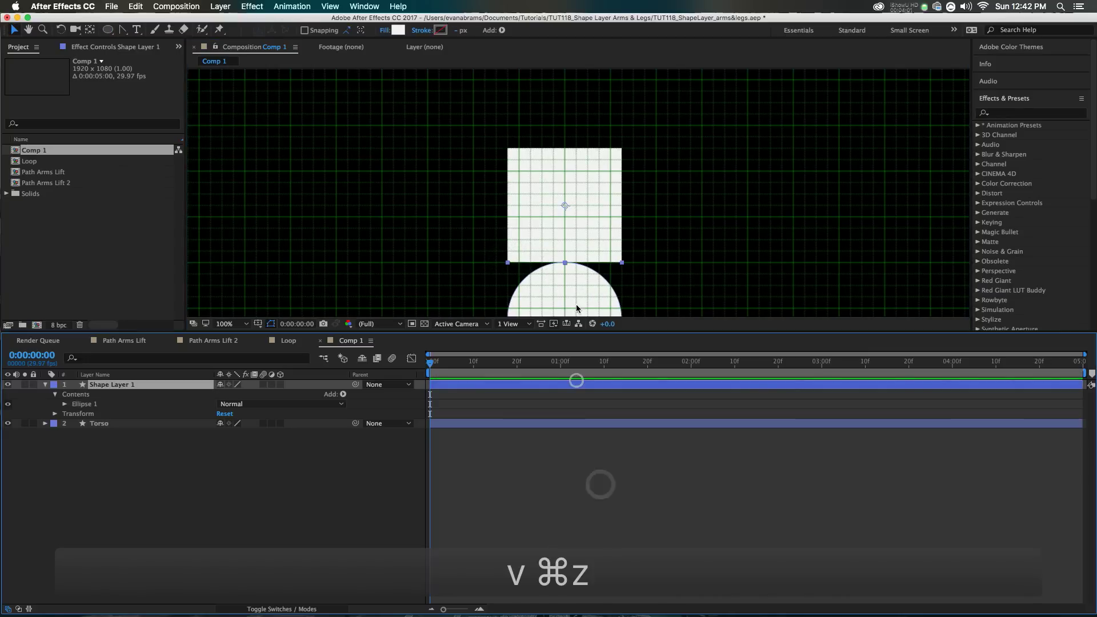
drag(575, 304, 584, 251)
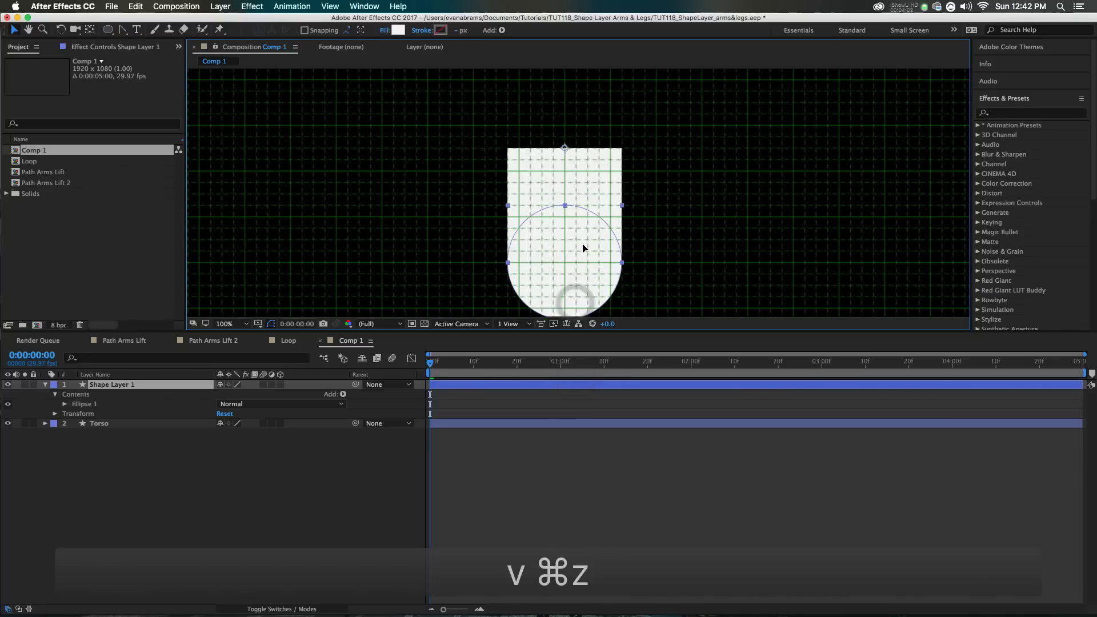
Place the circle's layer below Torso in the layer order and rename it Hips.
mouse_move(130, 387)
mouse_down()
mouse_move(140, 436)
mouse_move(122, 397)
mouse_up()
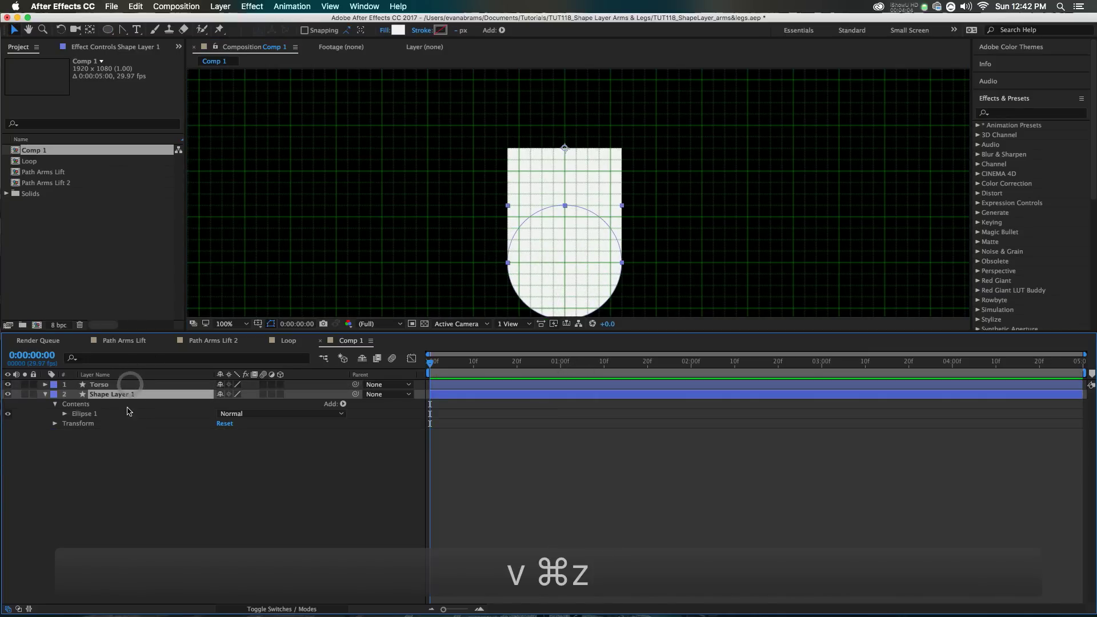
key(Return)
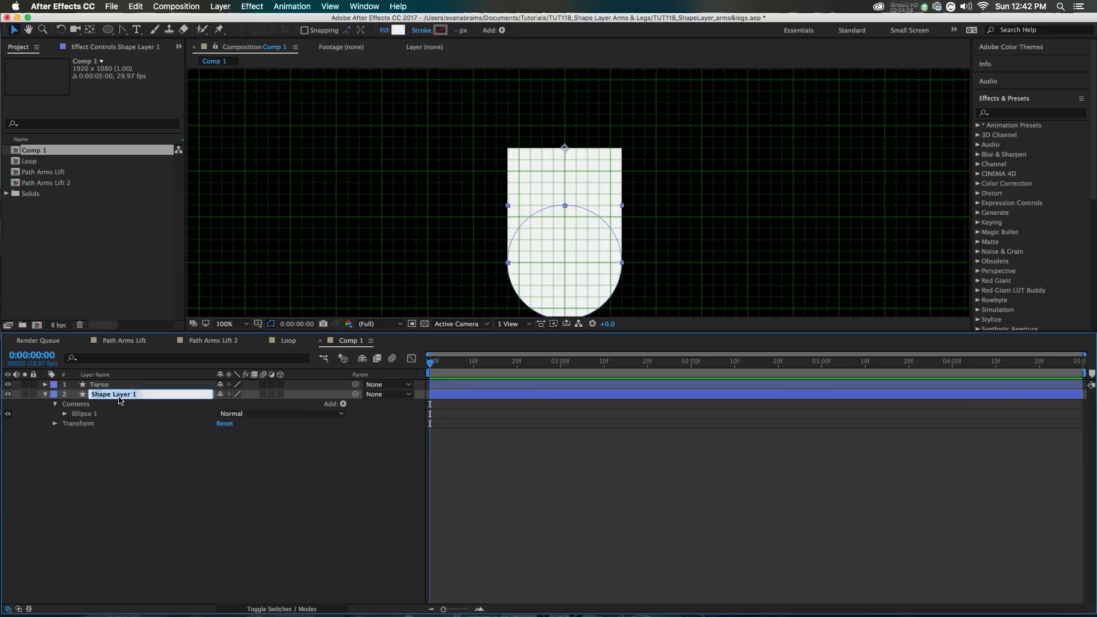
text(Hips)
key(Return)
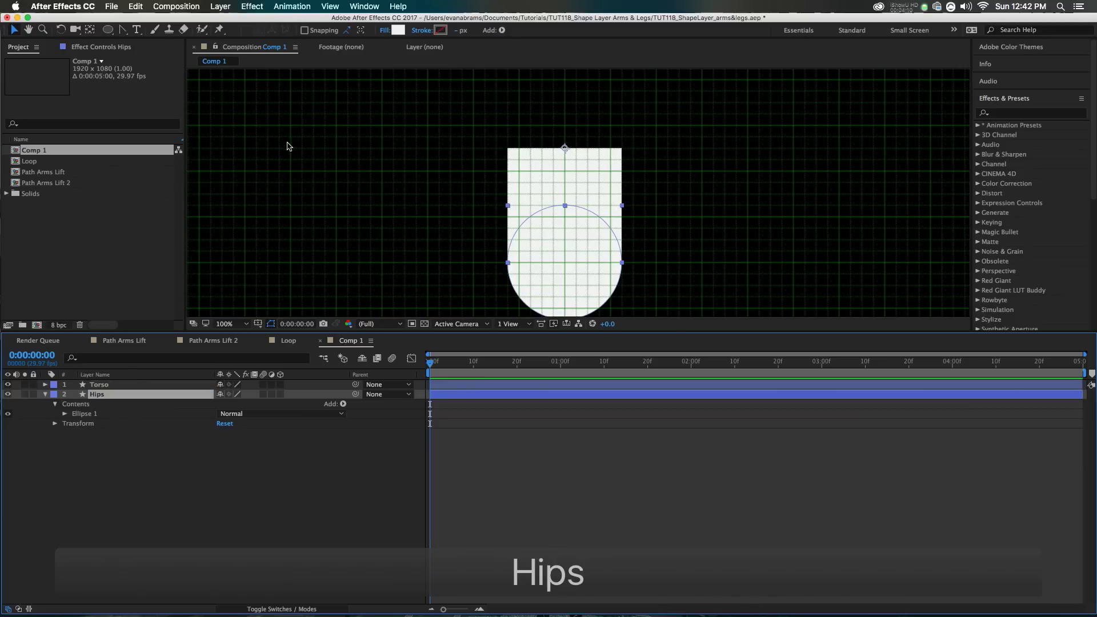
Fill the Hips circle with red at hue 7, 95% saturation and 88% brightness.
click(399, 30)
drag(20, 104, 13, 93)
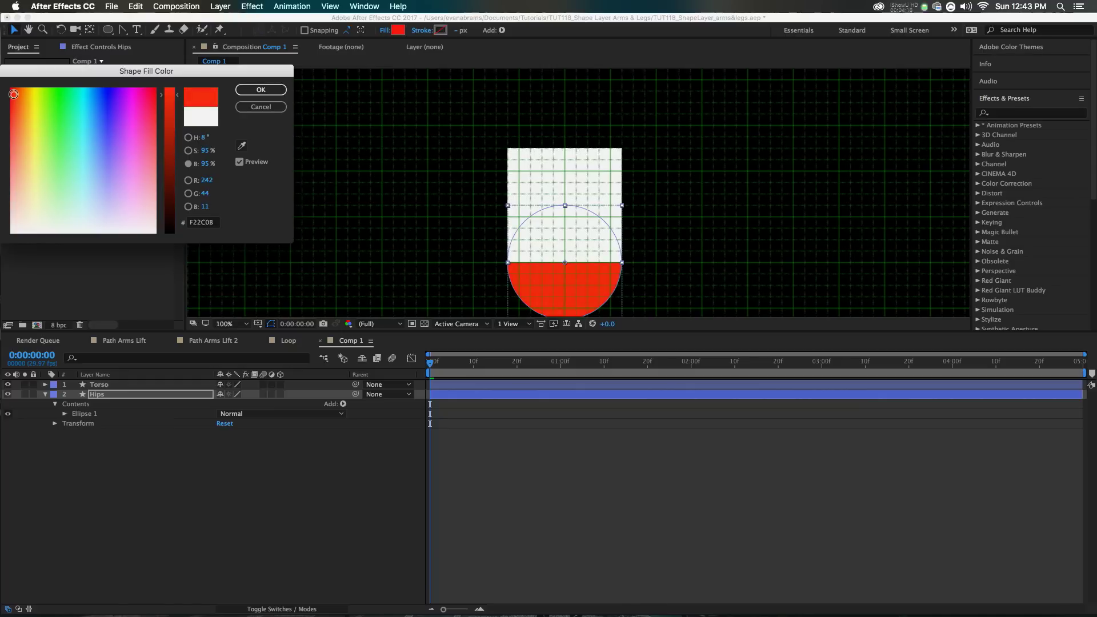
click(260, 90)
scroll(579, 251, up, 1)
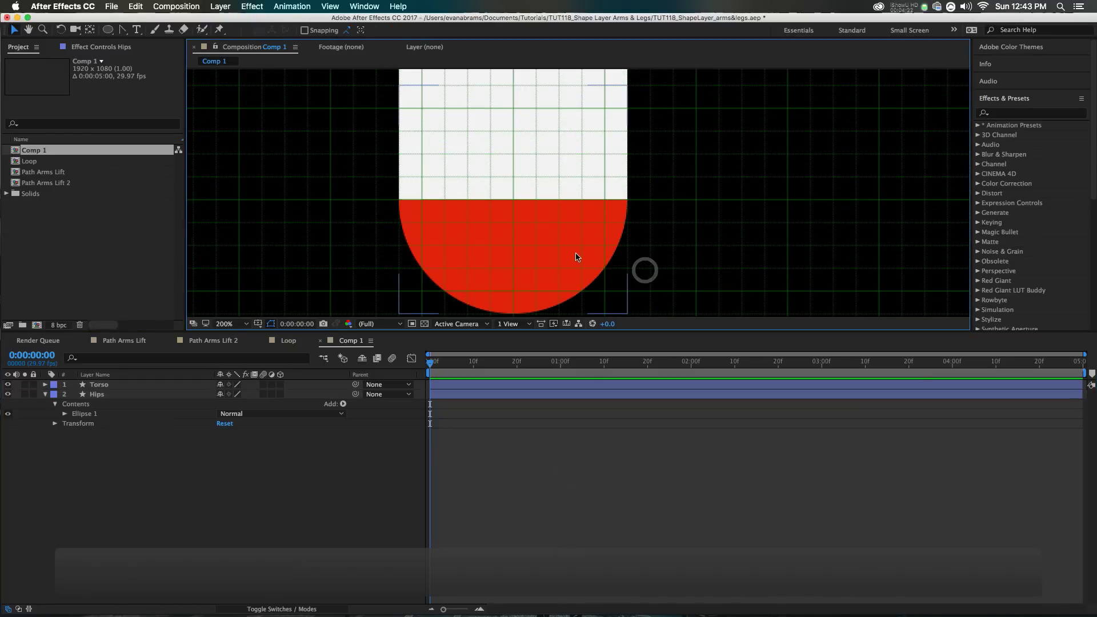
scroll(574, 253, down, 1)
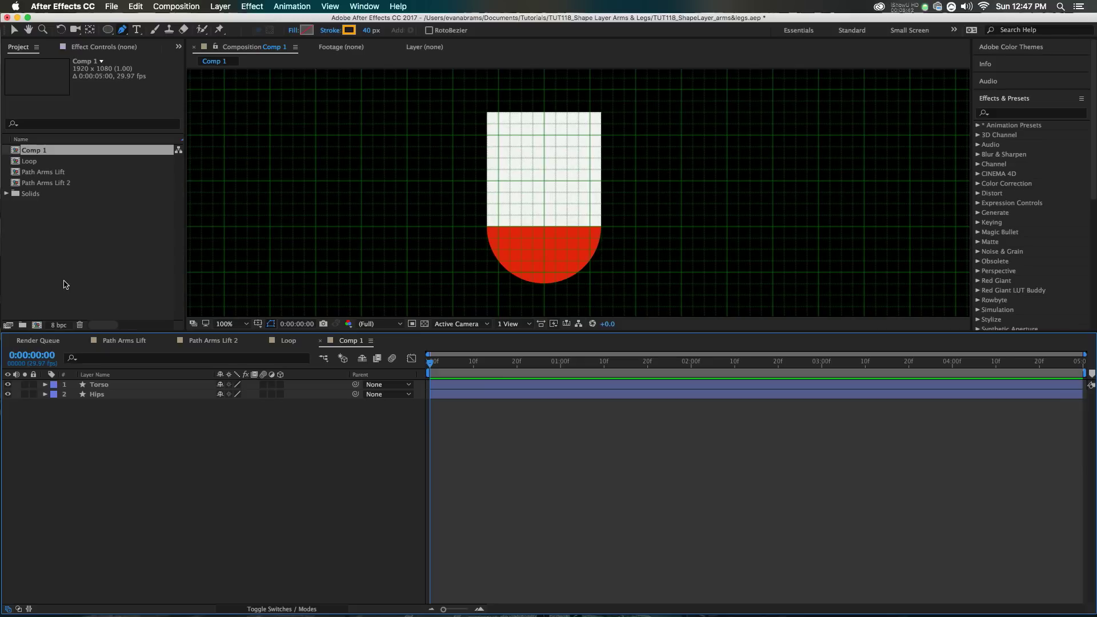
Set up the Pen tool with an orange FDA50C stroke 40 px wide.
click(121, 29)
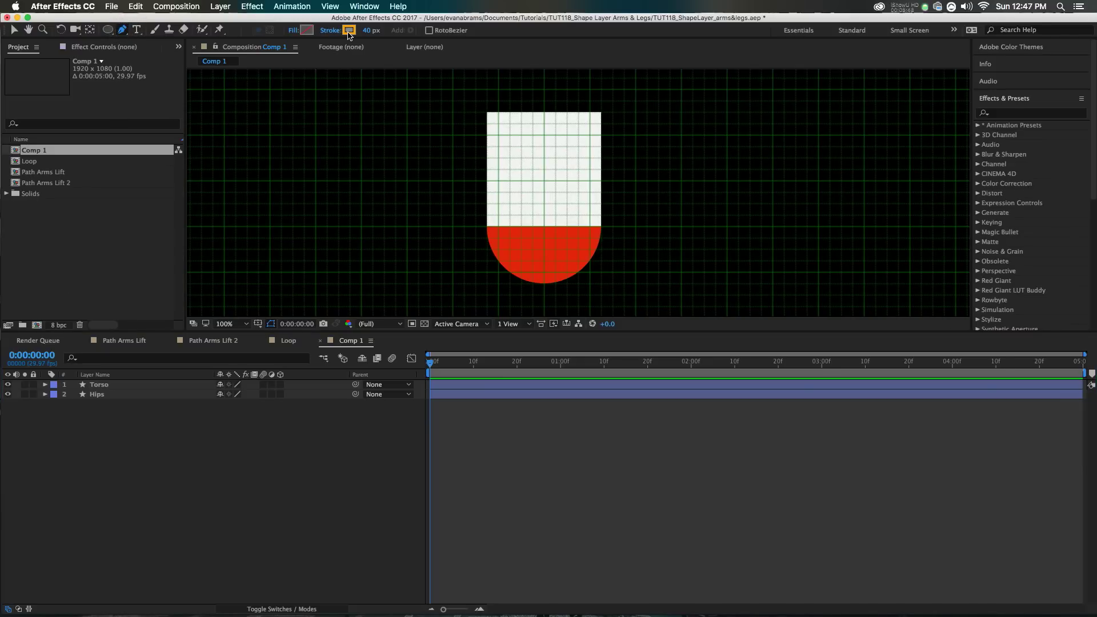
click(348, 32)
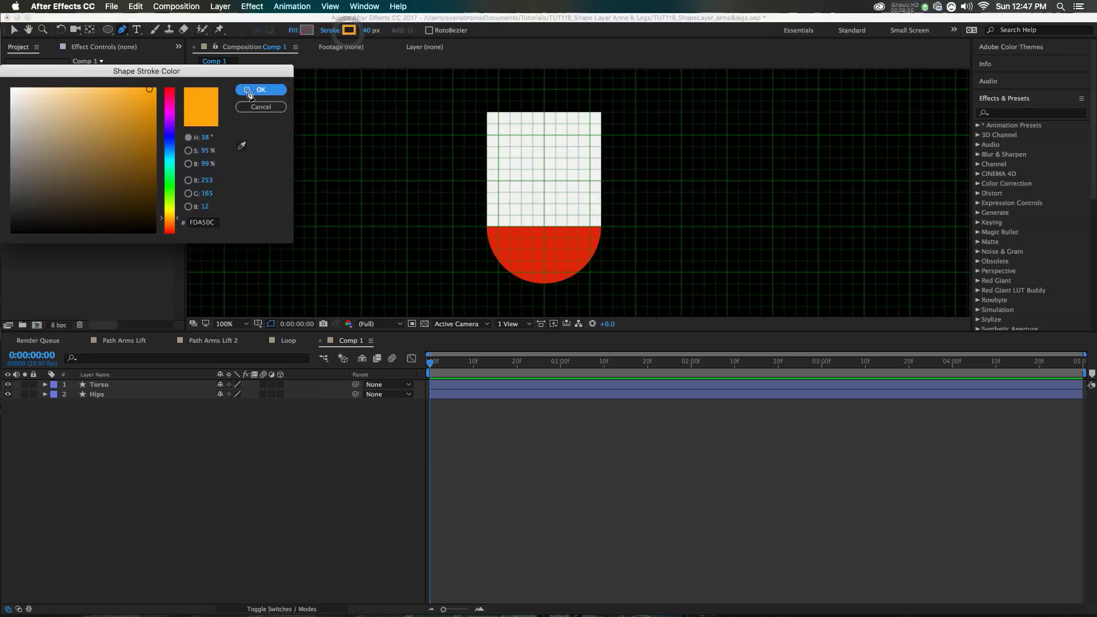
click(249, 90)
click(367, 30)
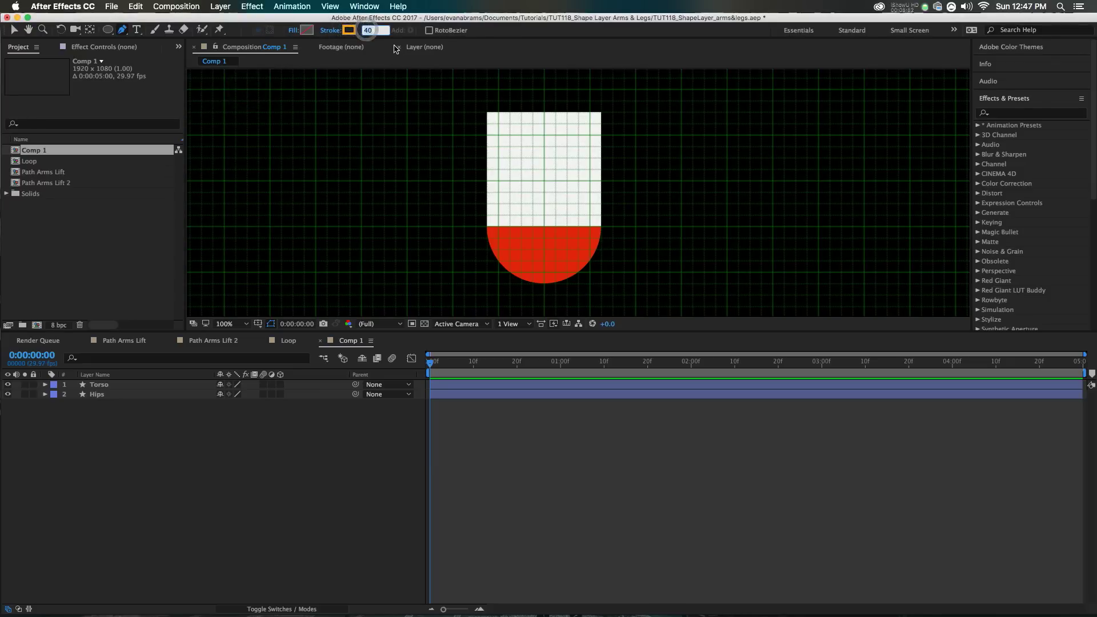
text(40)
key(Return)
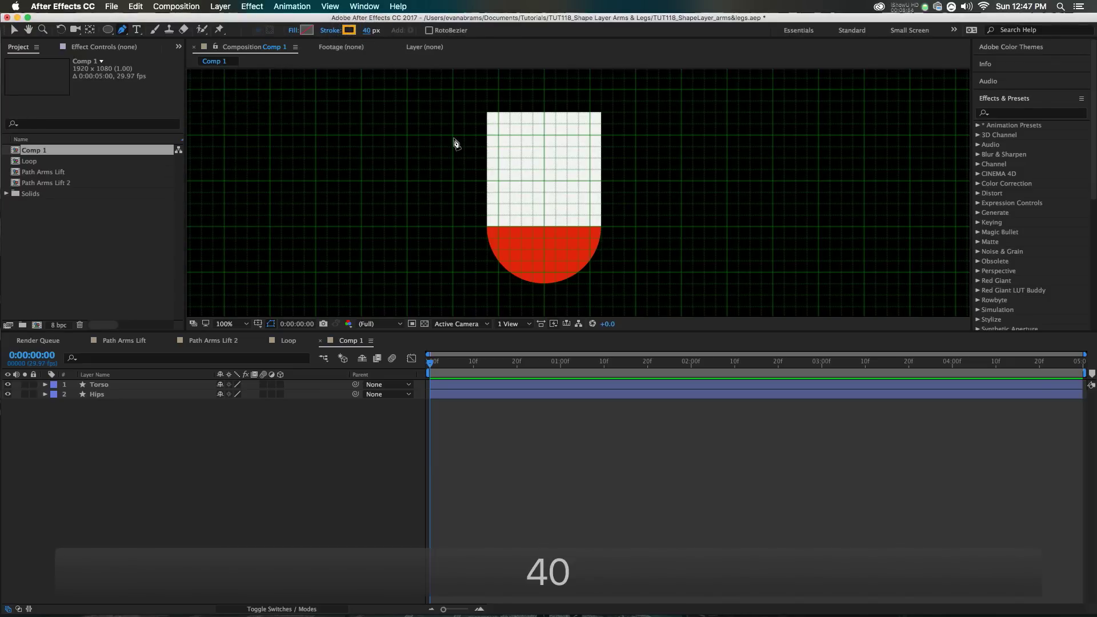
Draw a straight horizontal arm path outward from the torso's upper left edge and rename its layer Arms.
click(487, 135)
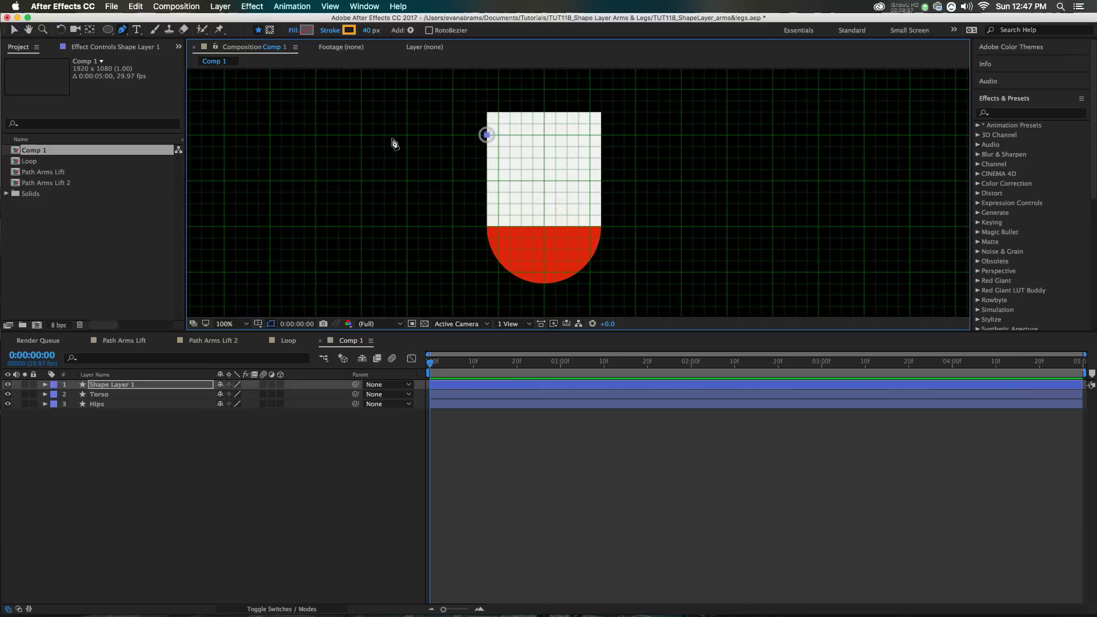
click(359, 135)
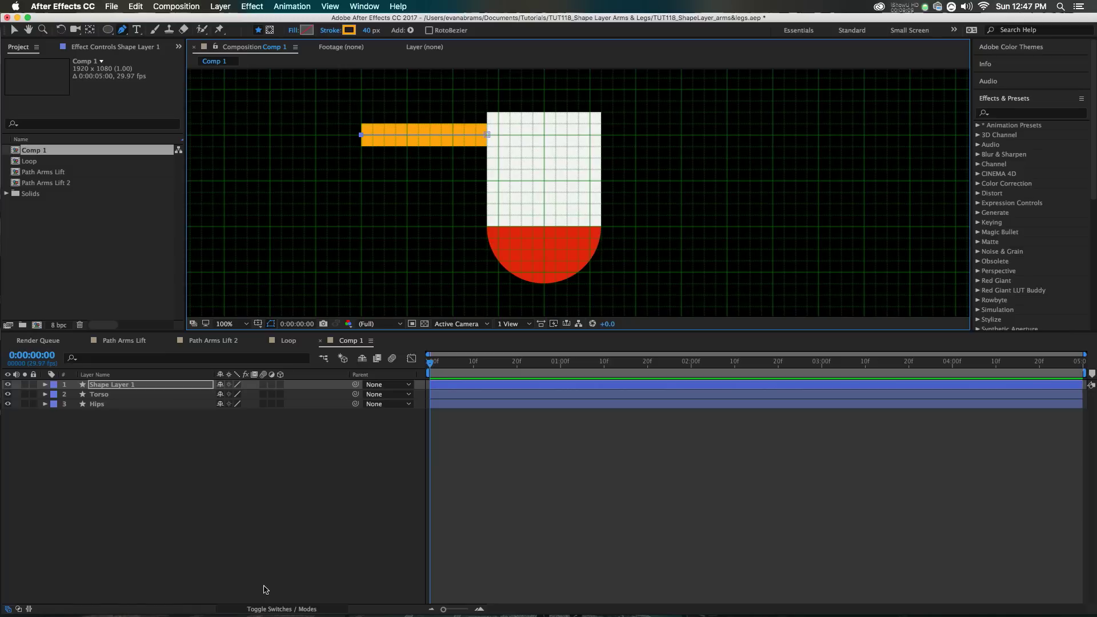
key(BackSpace)
text(Arms)
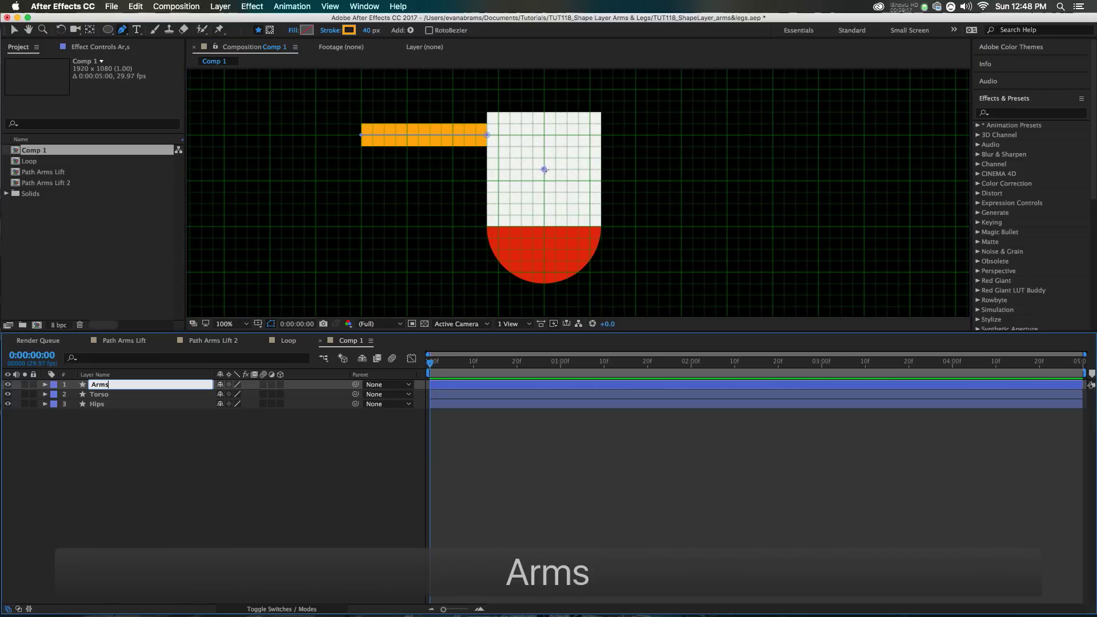
key(Return)
Reveal the contents of the Arms layer and rename its shape group Skin.
click(45, 385)
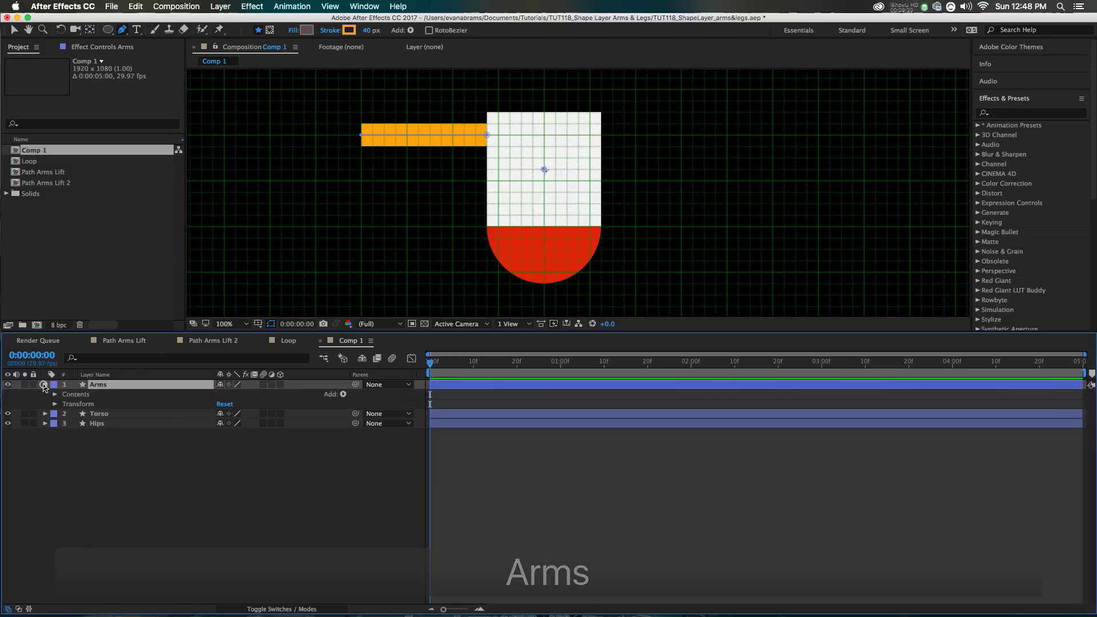
click(55, 394)
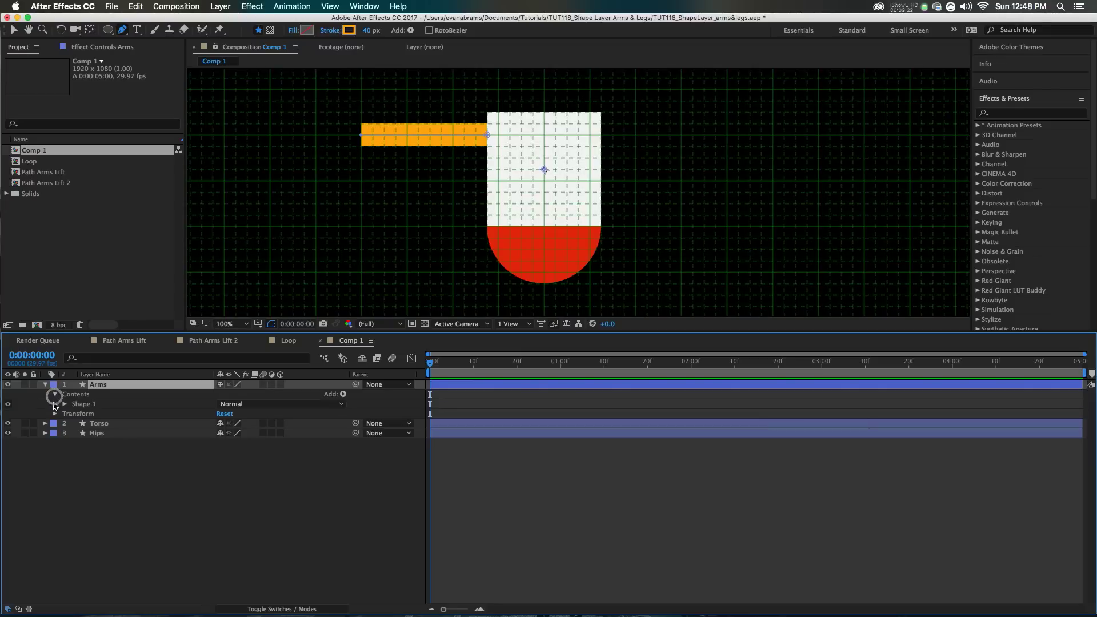
click(81, 405)
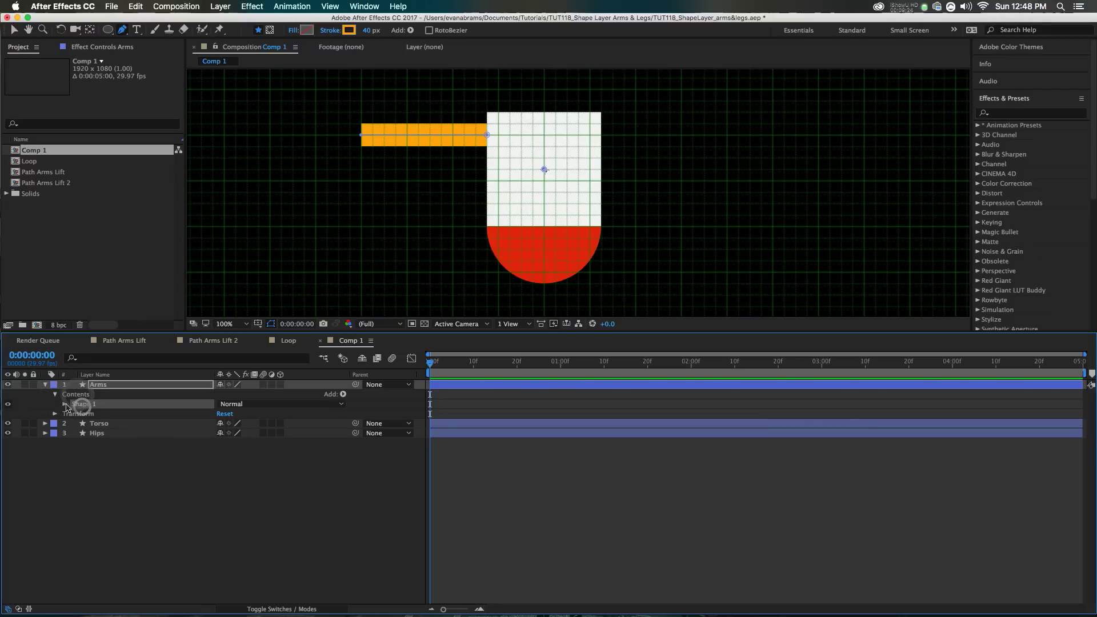
click(65, 404)
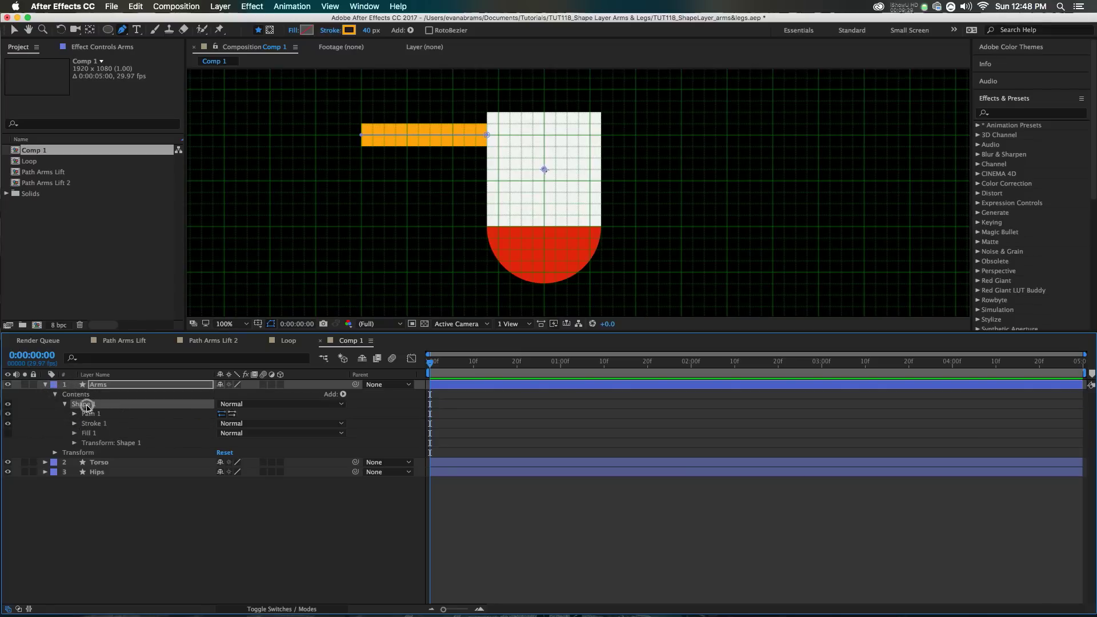
click(87, 407)
key(Return)
text(Skin)
key(Return)
Give the Skin stroke a Round Cap and enable keyframing on its path at the first frame.
click(74, 424)
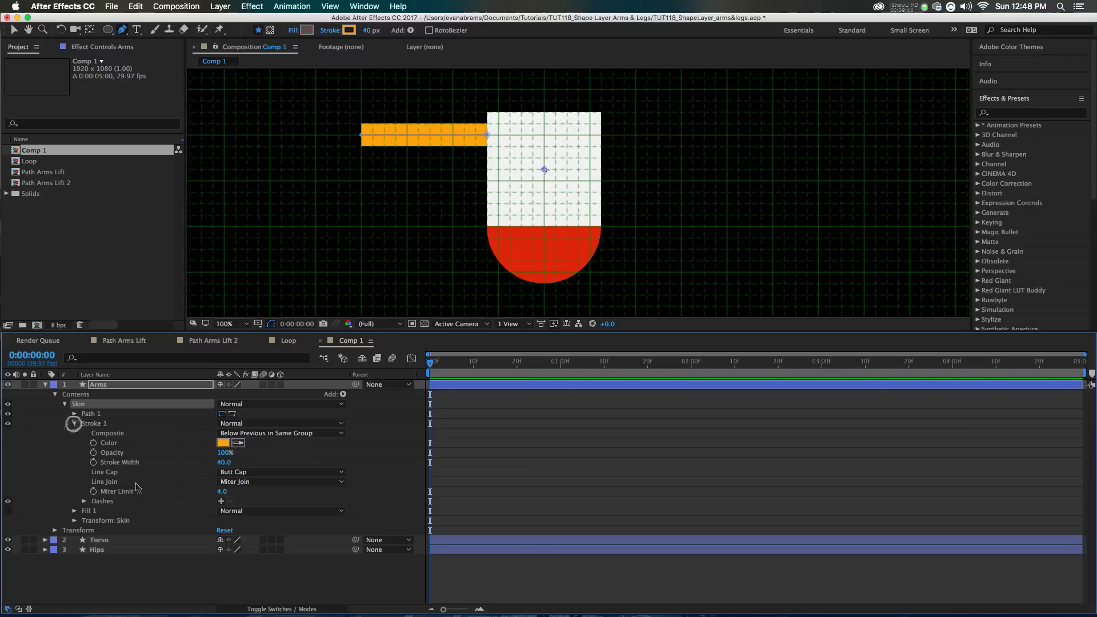
click(234, 472)
click(255, 495)
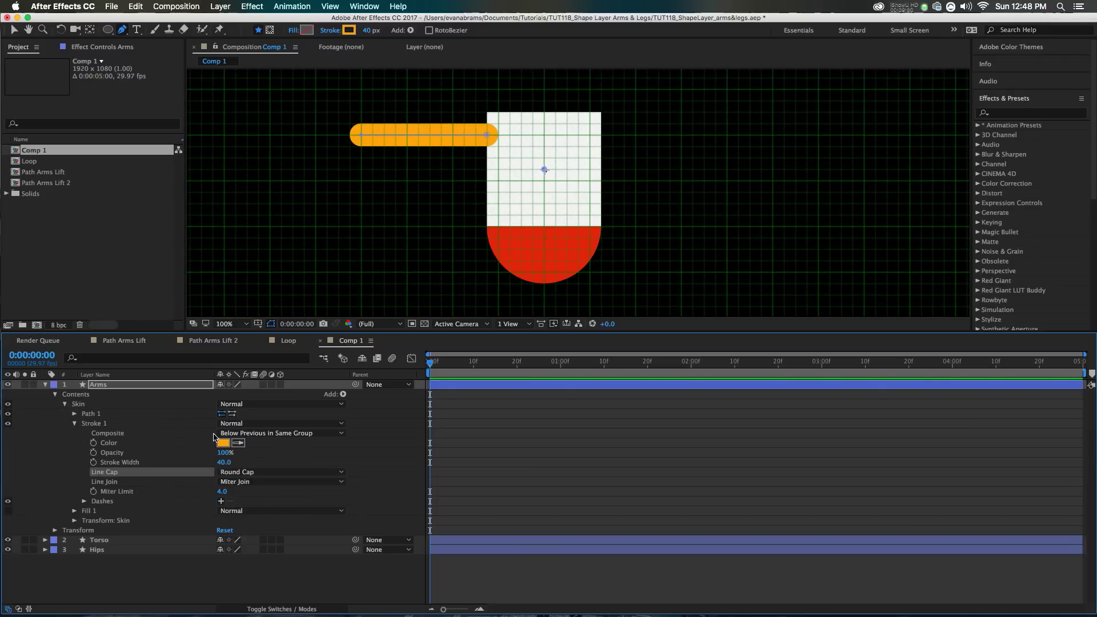
click(74, 413)
click(108, 423)
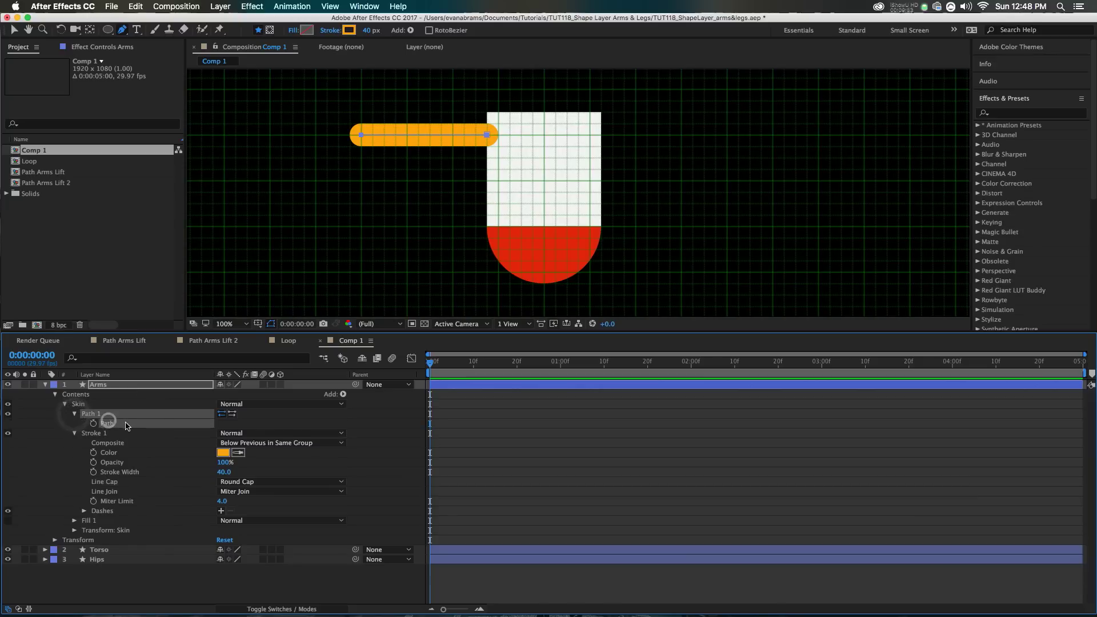
click(94, 424)
Duplicate the Skin group and rename the copy Sleeve.
click(80, 404)
key(super+d)
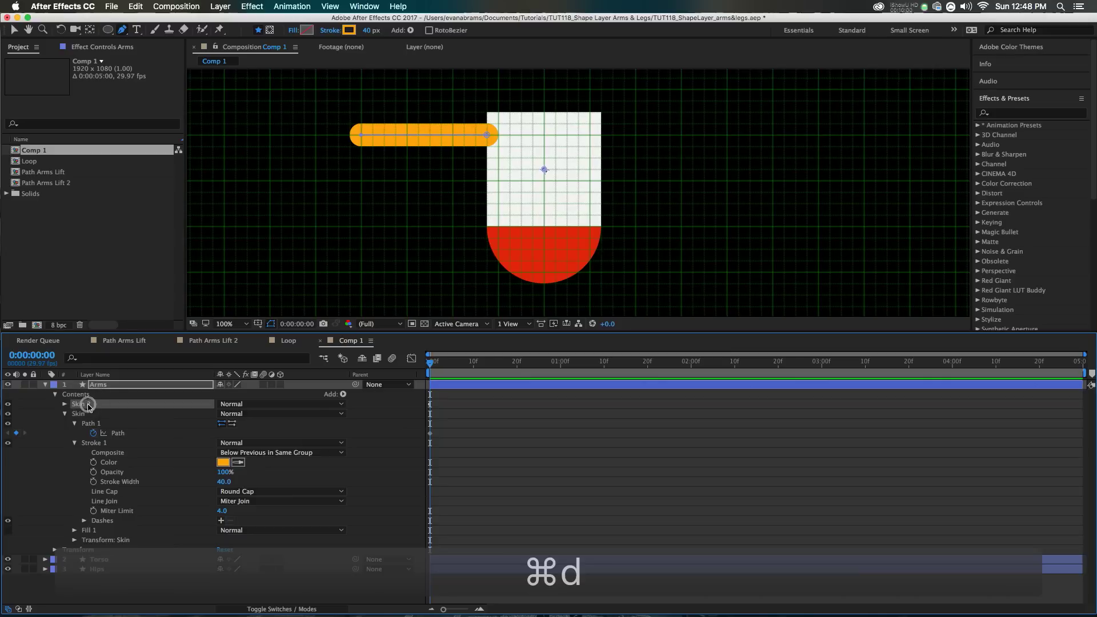
key(Return)
text(Sleeve)
key(Return)
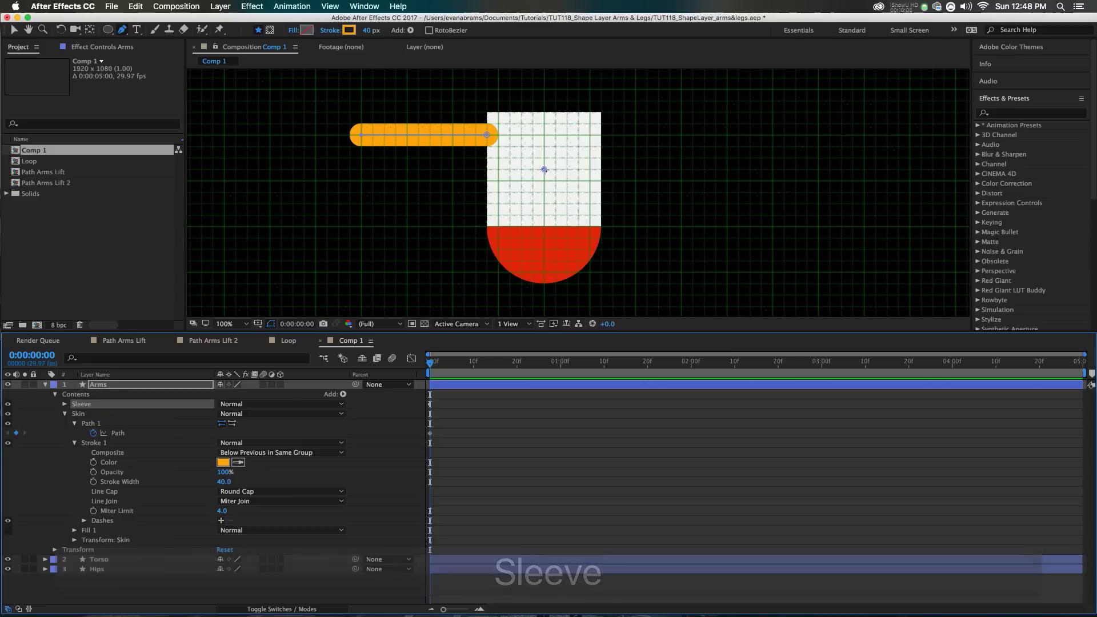
Set the Sleeve group's stroke colour by sampling the torso's off-white.
click(65, 405)
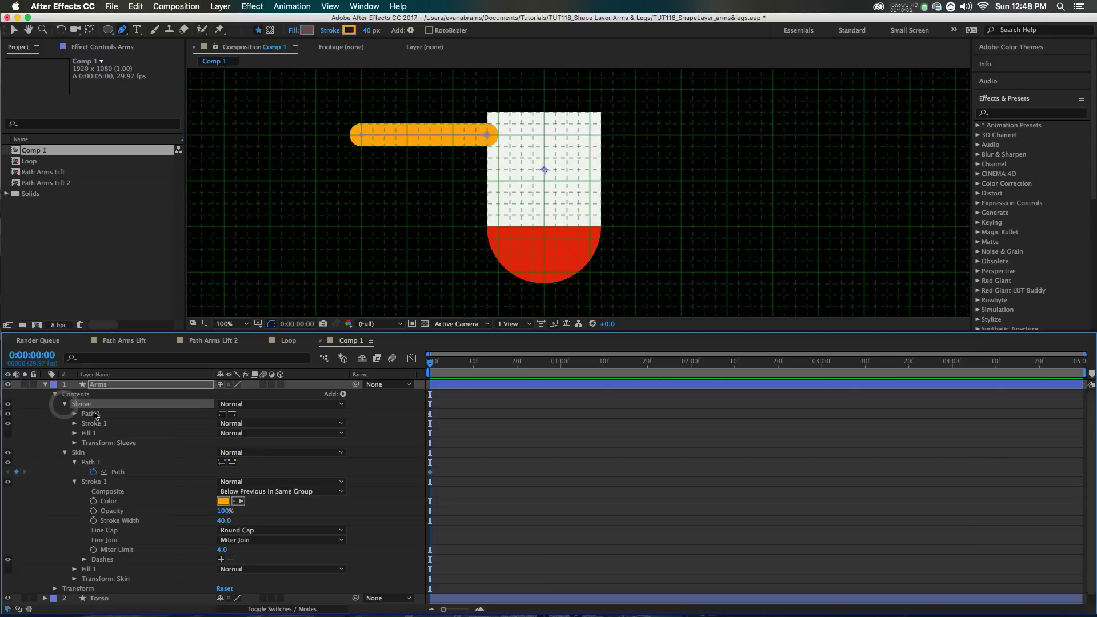
click(74, 423)
click(237, 443)
click(507, 177)
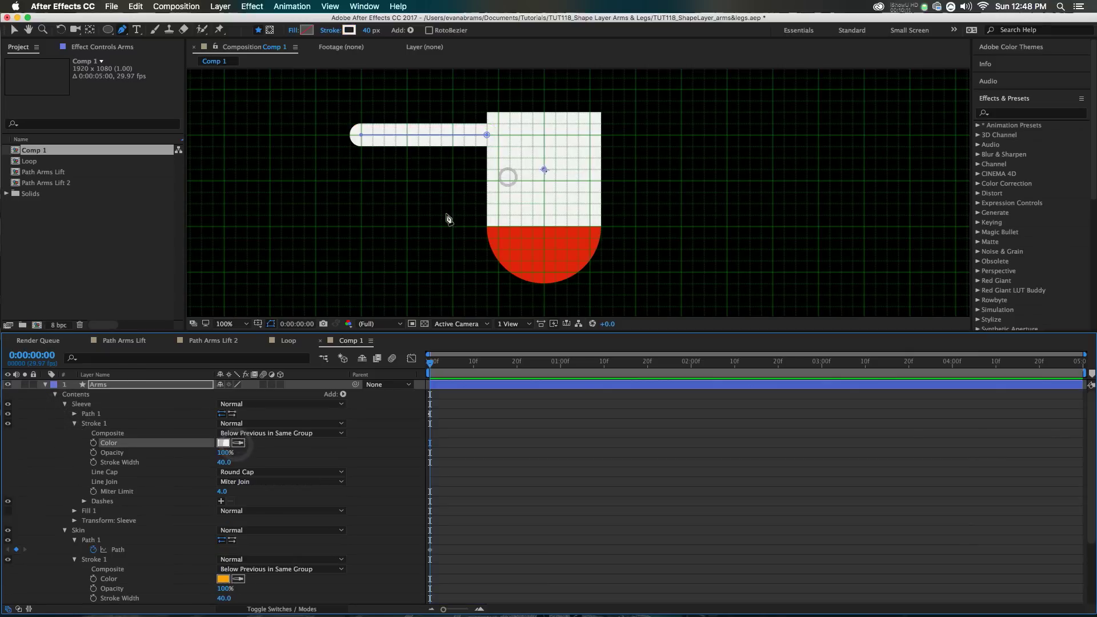
Add a Trim Paths operator to the Sleeve group and set its End to 25%.
click(91, 413)
click(342, 394)
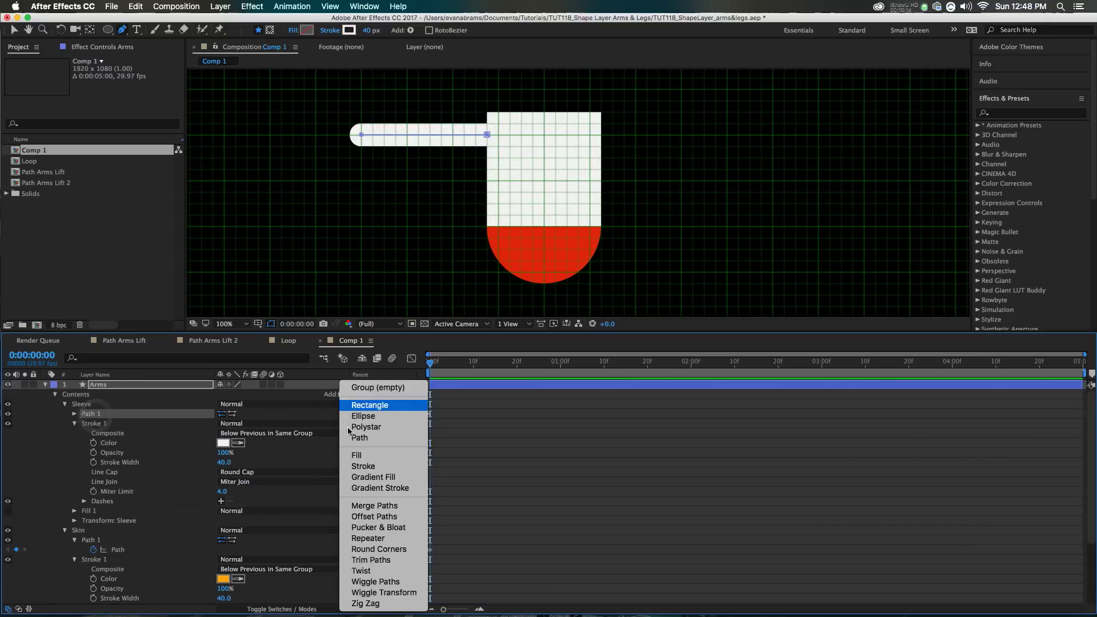
click(369, 561)
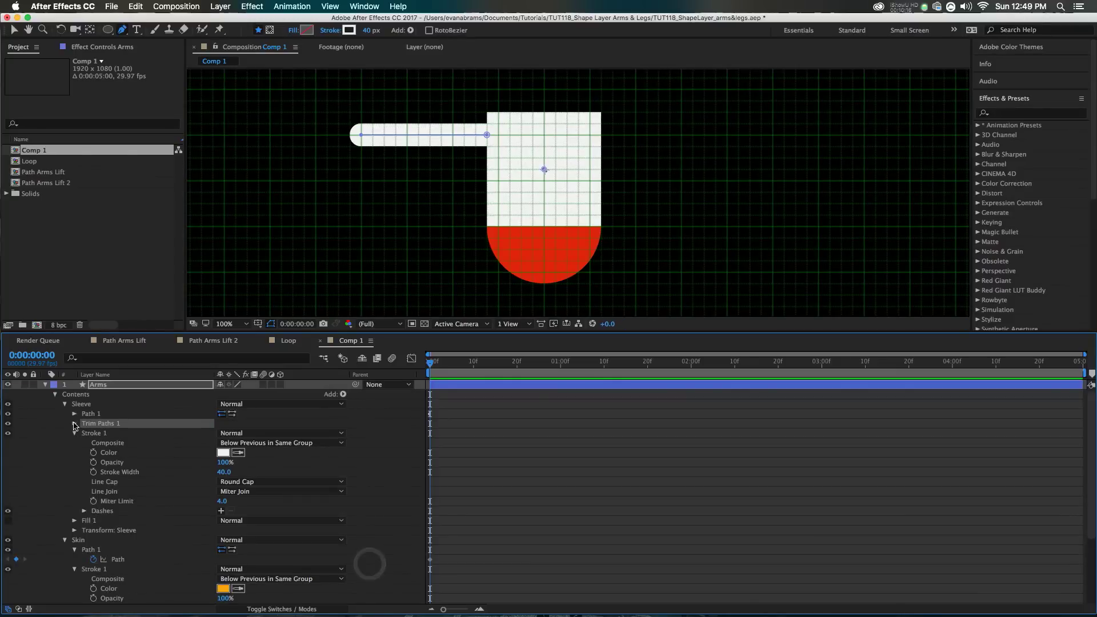
click(74, 424)
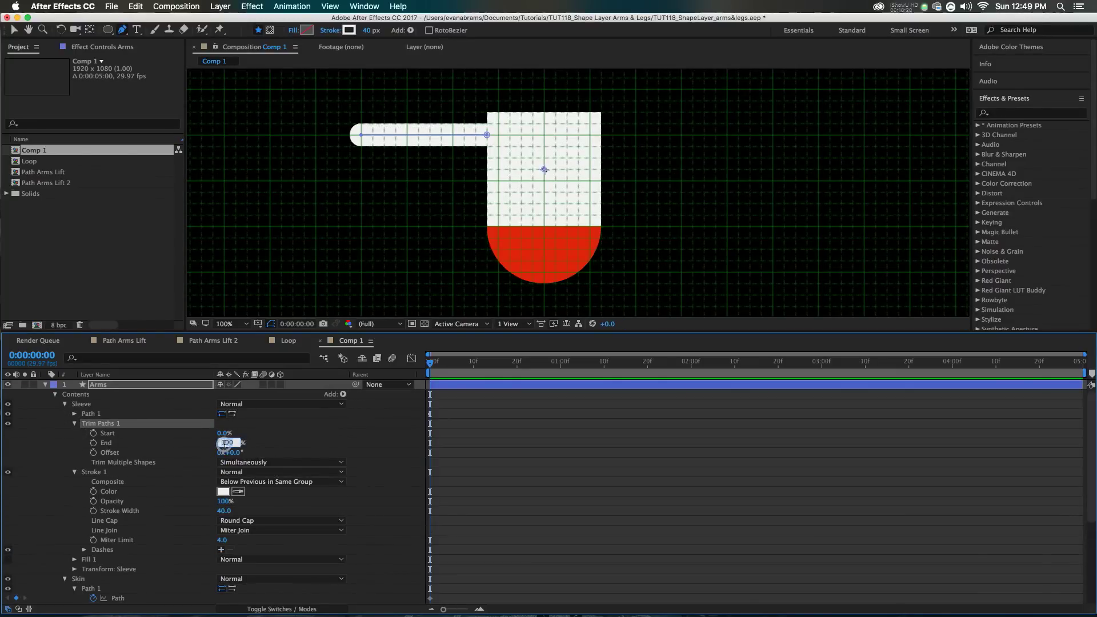
text(25)
key(Return)
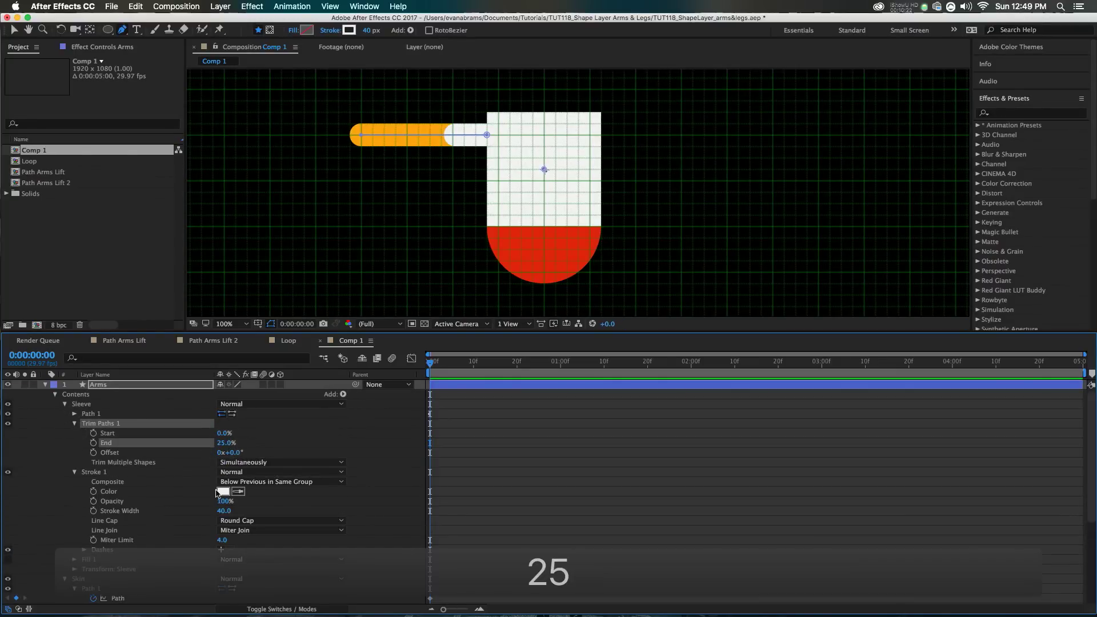
Give the Sleeve stroke a Butt Cap and set its stroke width to 80.
click(246, 520)
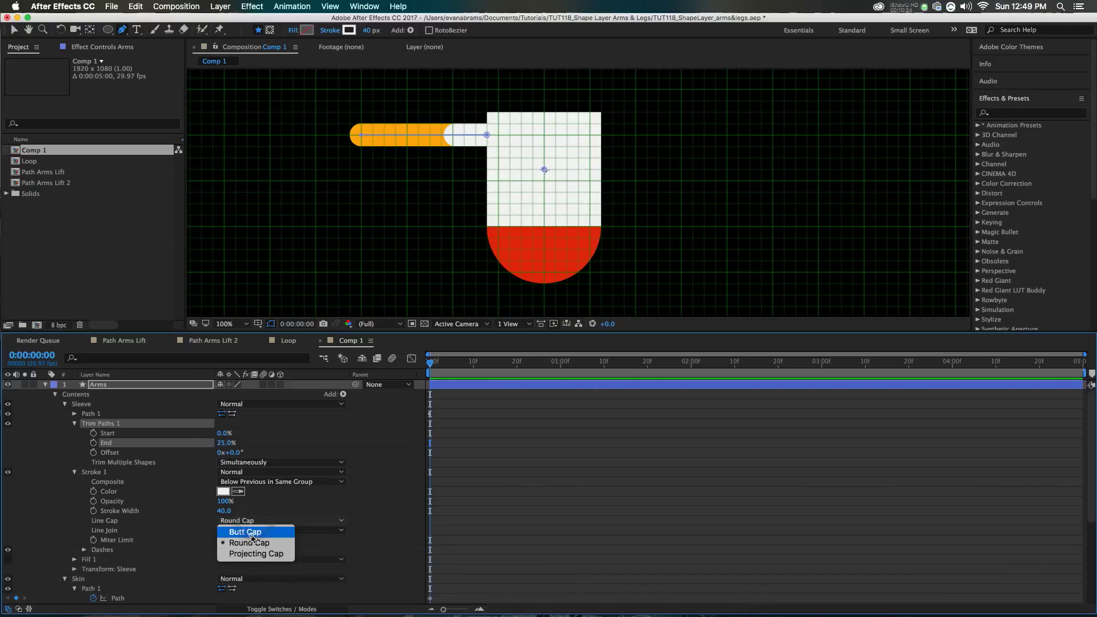
click(251, 534)
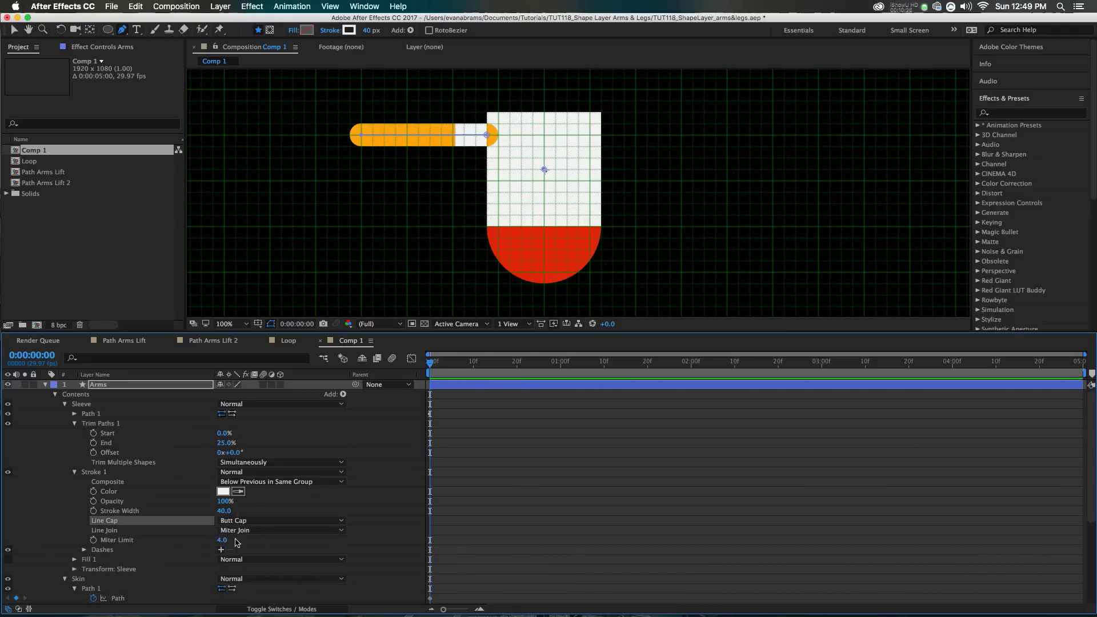
text(8)
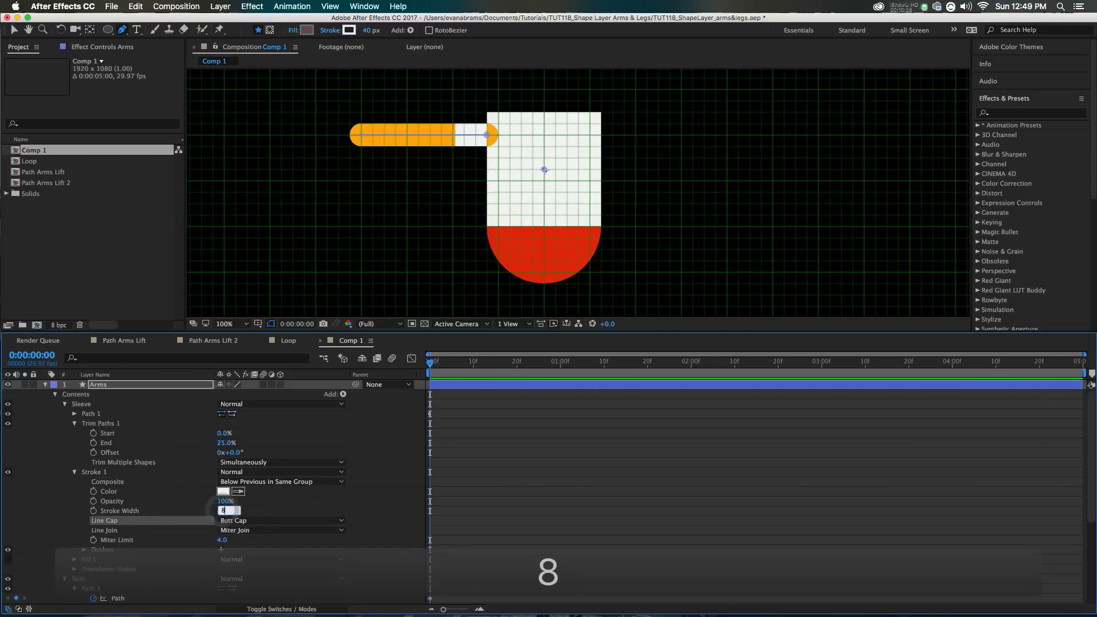
key(Return)
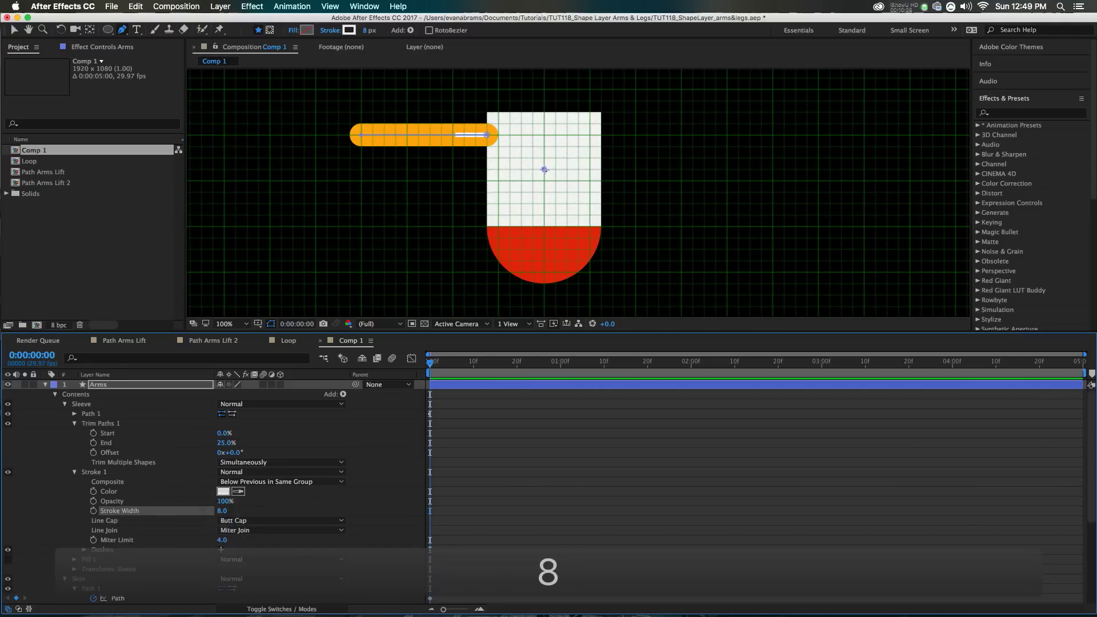
click(221, 510)
text(80)
key(Return)
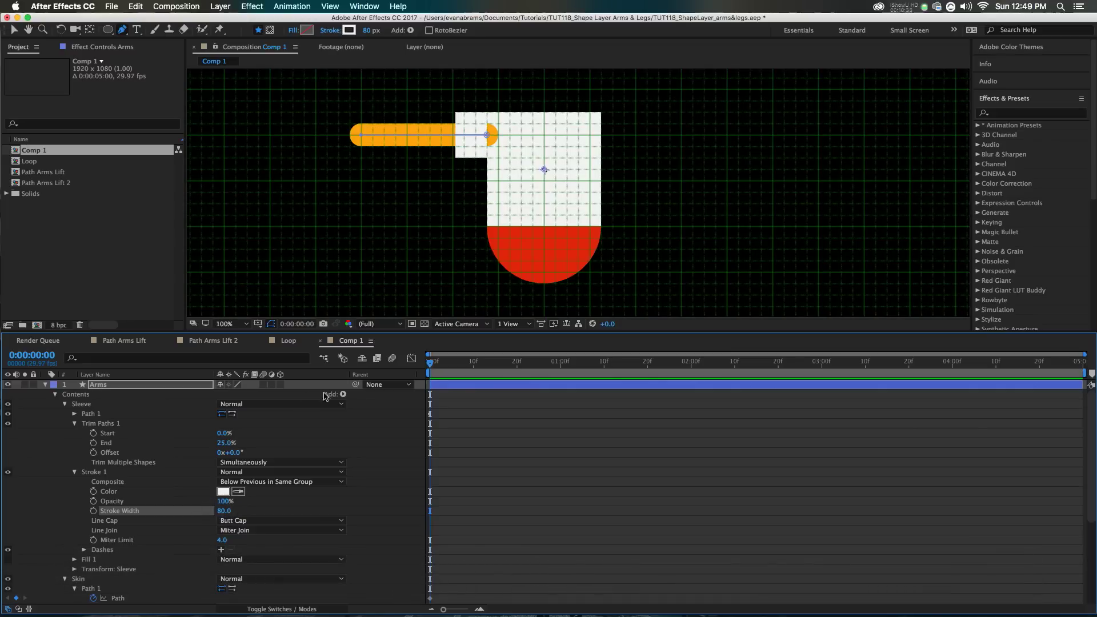
Remove the keyframing from the Sleeve group's path and link that path to the Skin group's path with an expression.
click(75, 423)
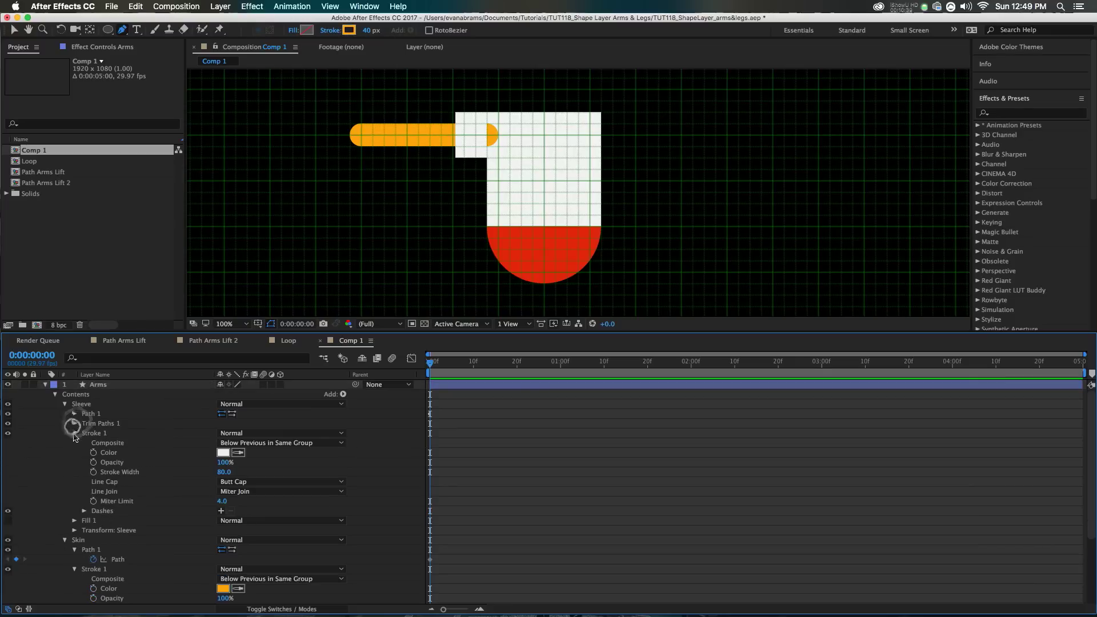
click(75, 433)
click(86, 413)
click(75, 413)
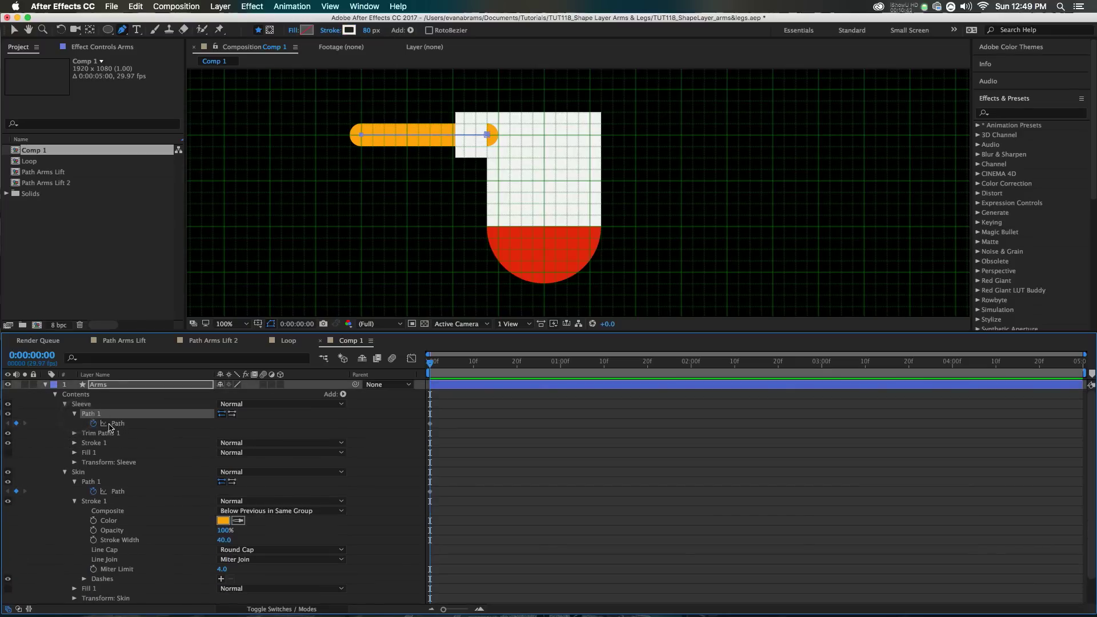
click(93, 424)
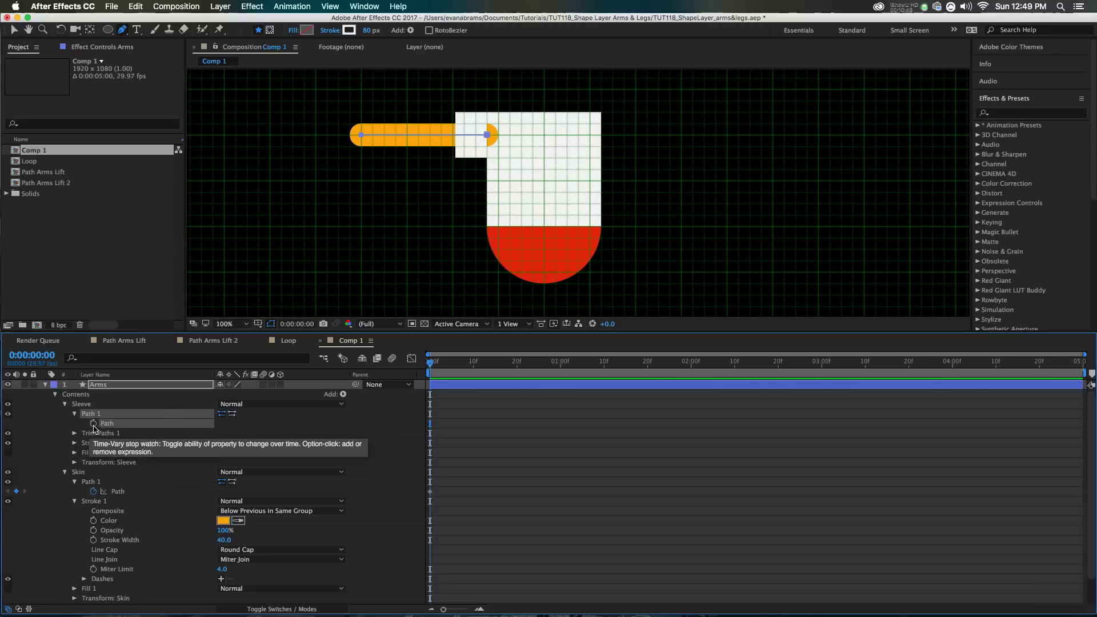
alt+click(93, 424)
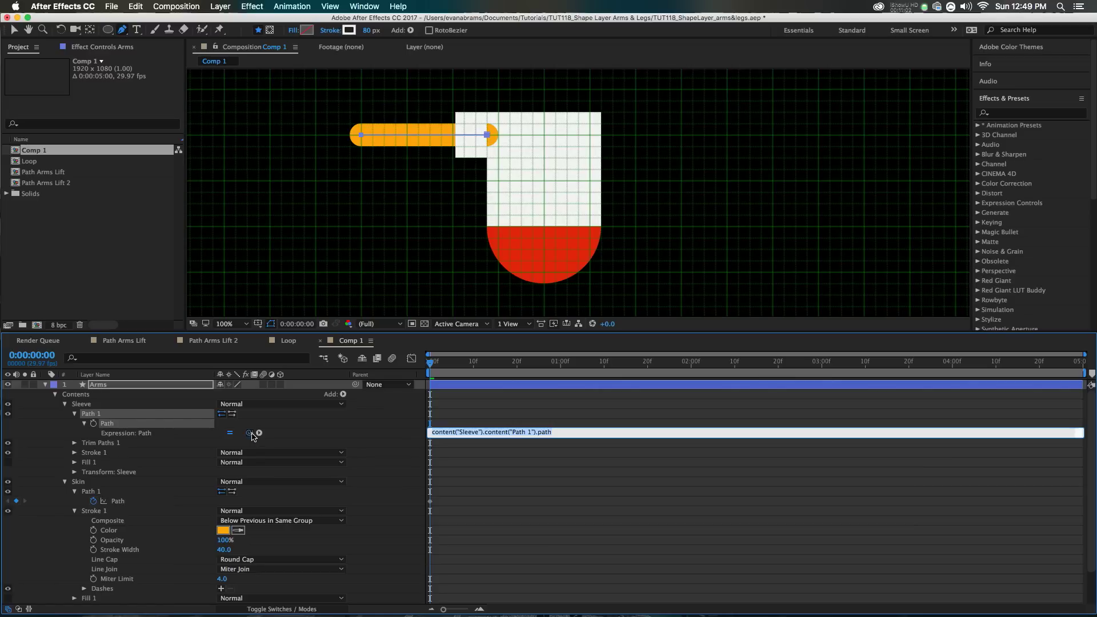
drag(251, 434, 150, 504)
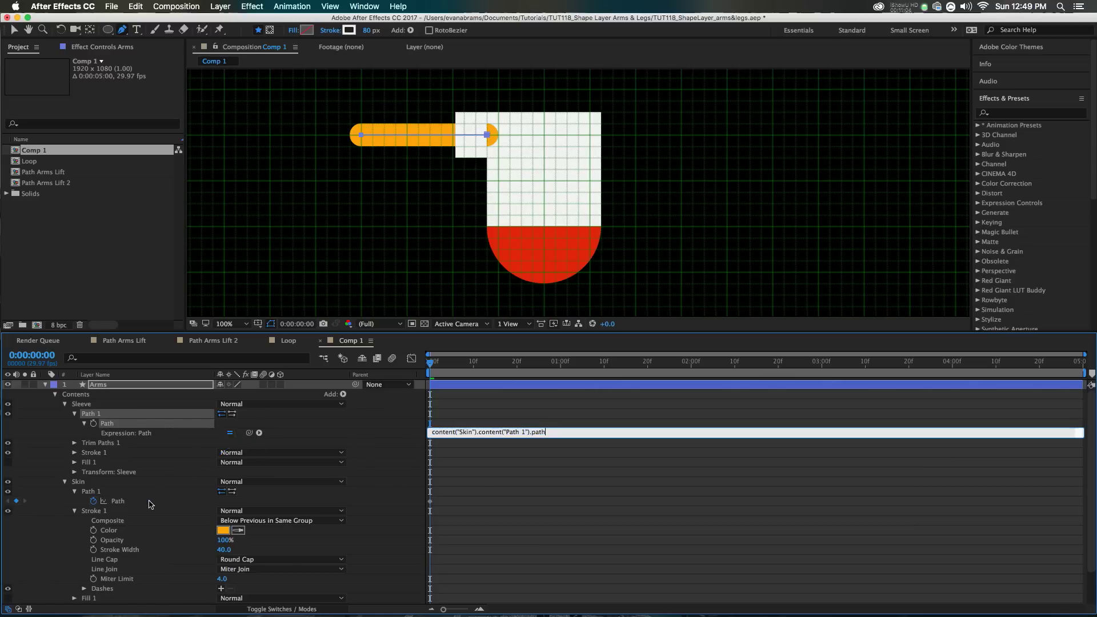
click(296, 471)
At 0:00:01:00, keyframe the Skin path bent into a downward curve using handles at the hand and shoulder points, and preview the motion.
click(118, 499)
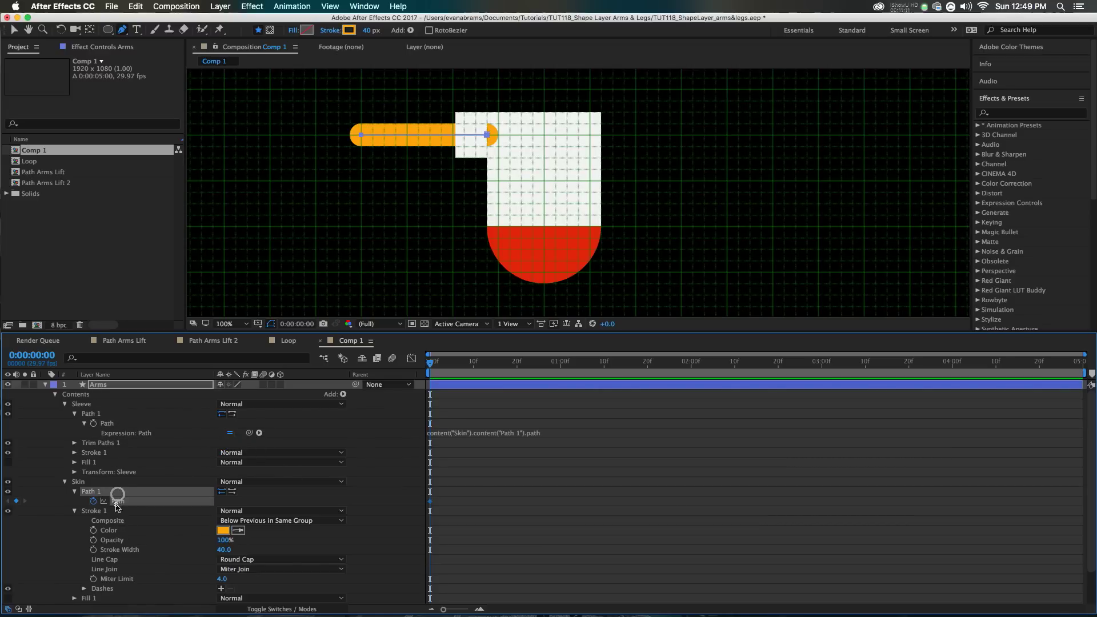
drag(511, 363, 560, 371)
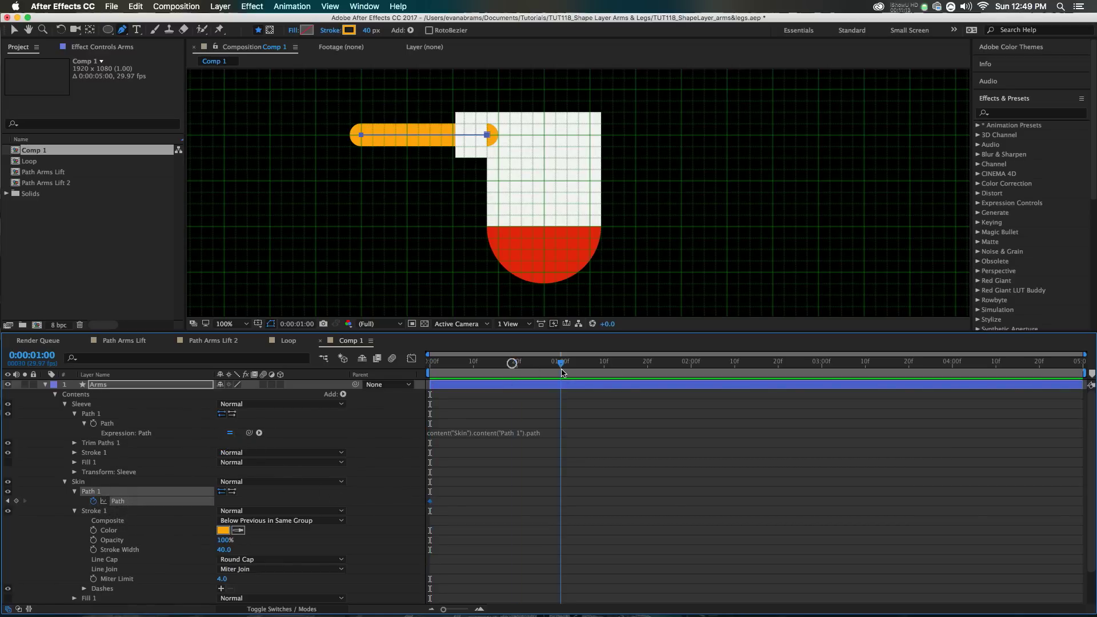
drag(430, 507, 457, 489)
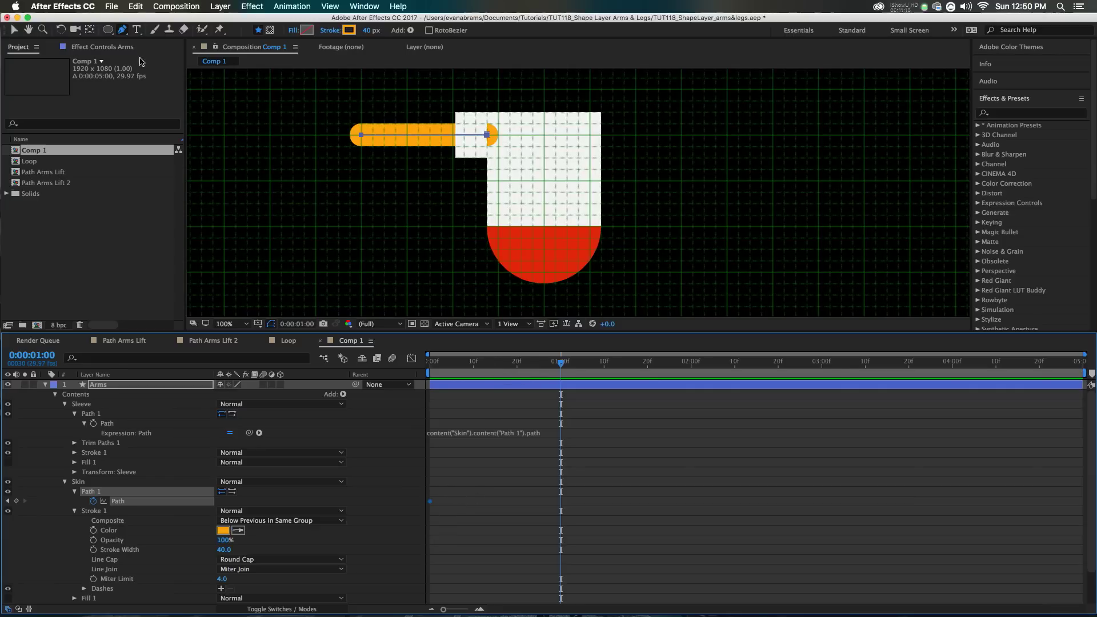
drag(127, 37, 167, 66)
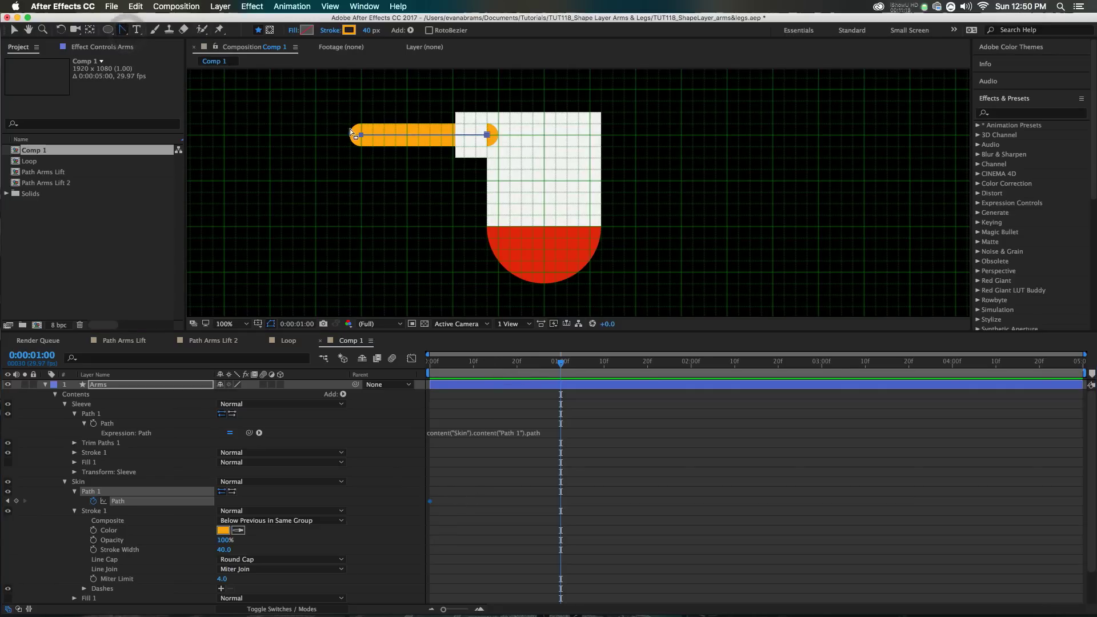
drag(361, 136, 321, 95)
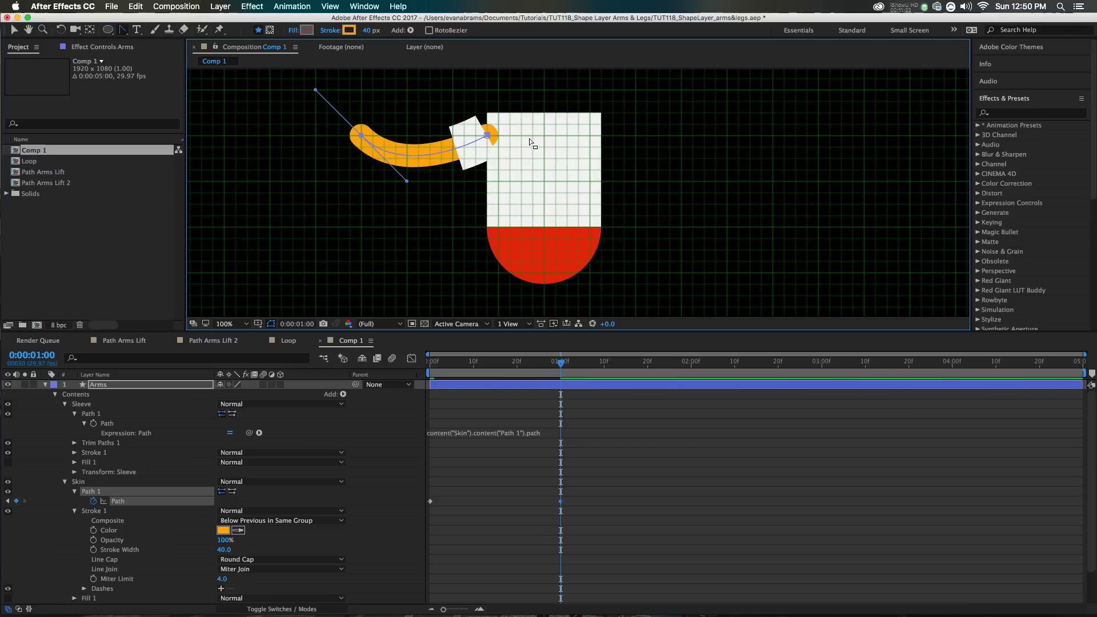
drag(485, 137, 454, 186)
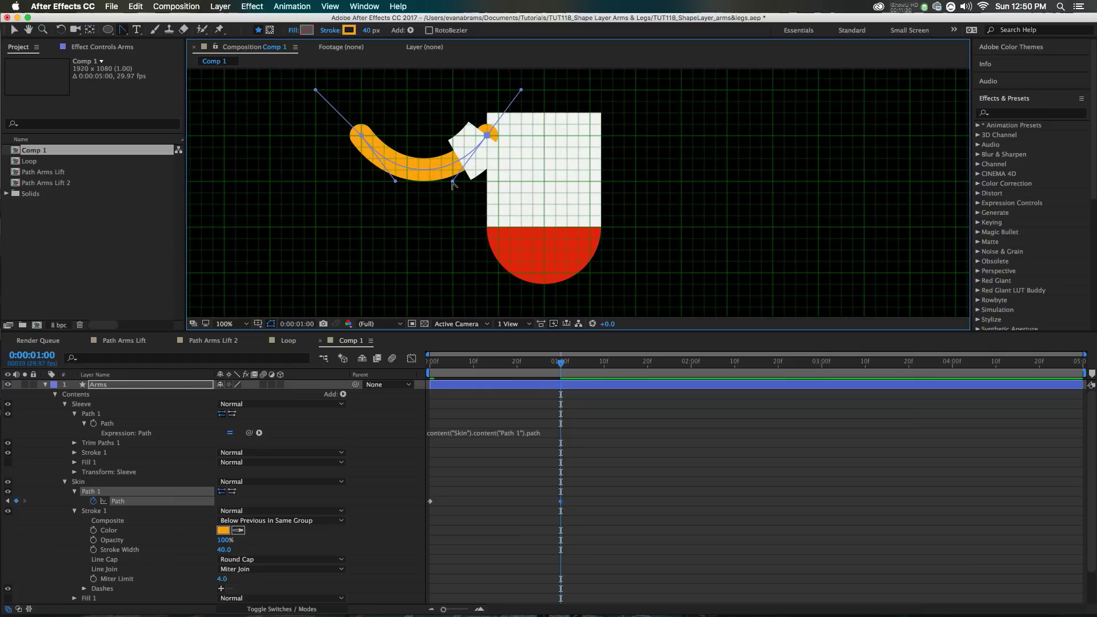
key(v)
drag(560, 362, 526, 363)
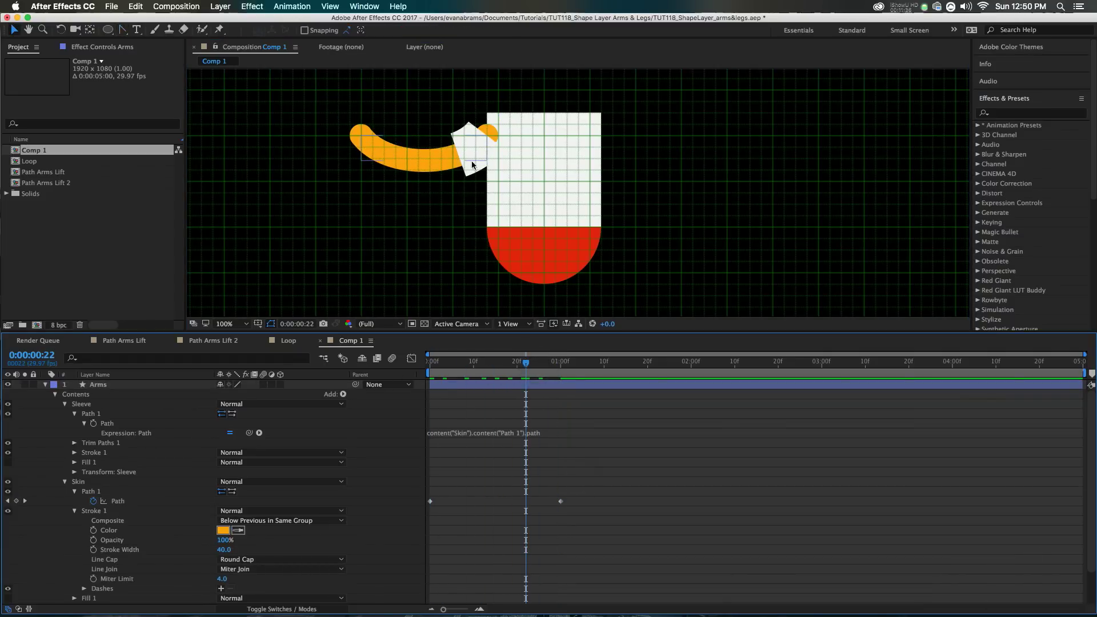
drag(431, 367, 560, 365)
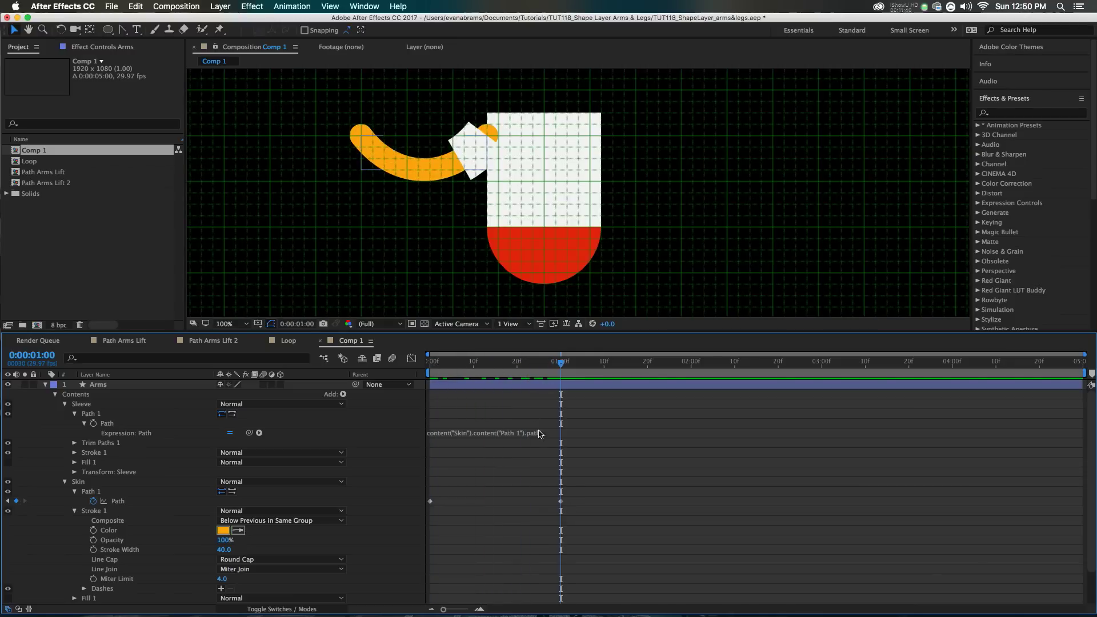
drag(457, 374, 448, 375)
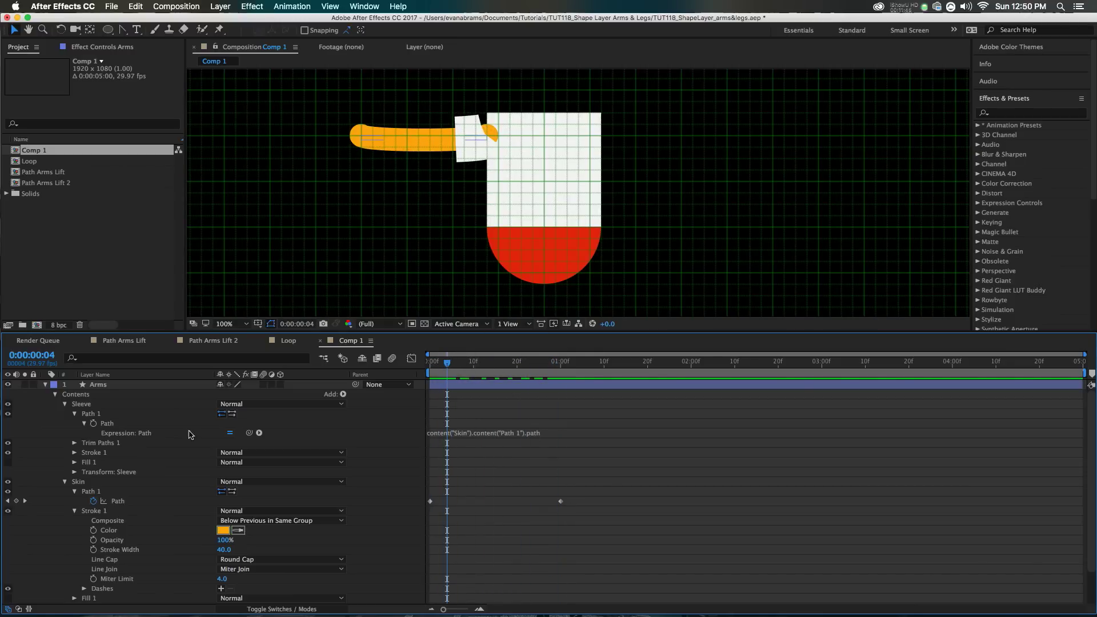
Duplicate the Sleeve group and give the copy's stroke a Round Cap.
click(75, 406)
key(ctrl+d)
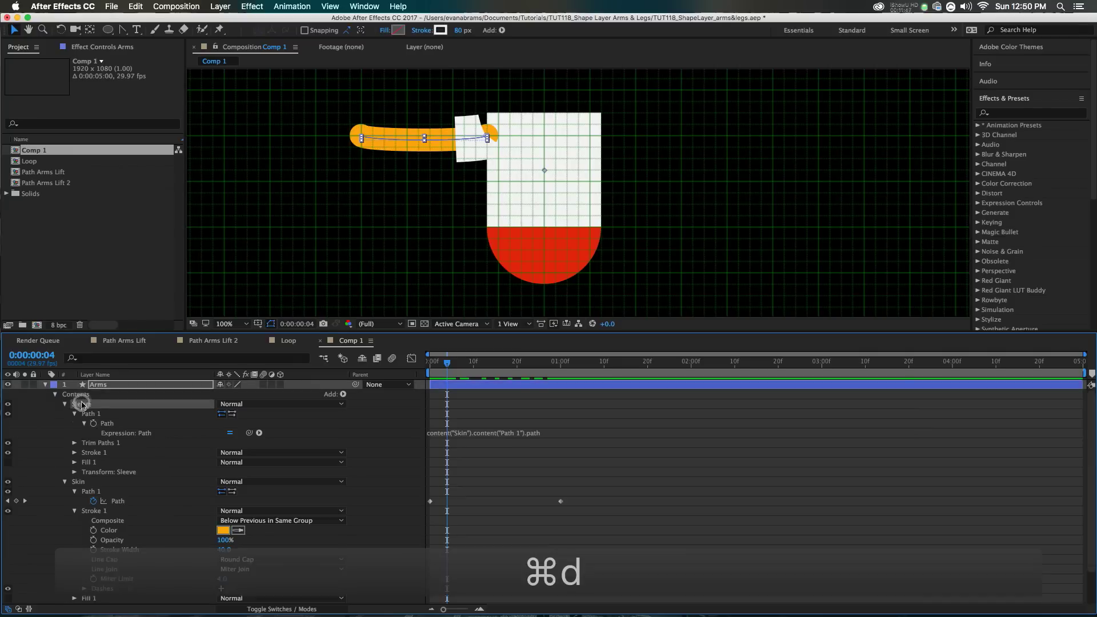
click(65, 405)
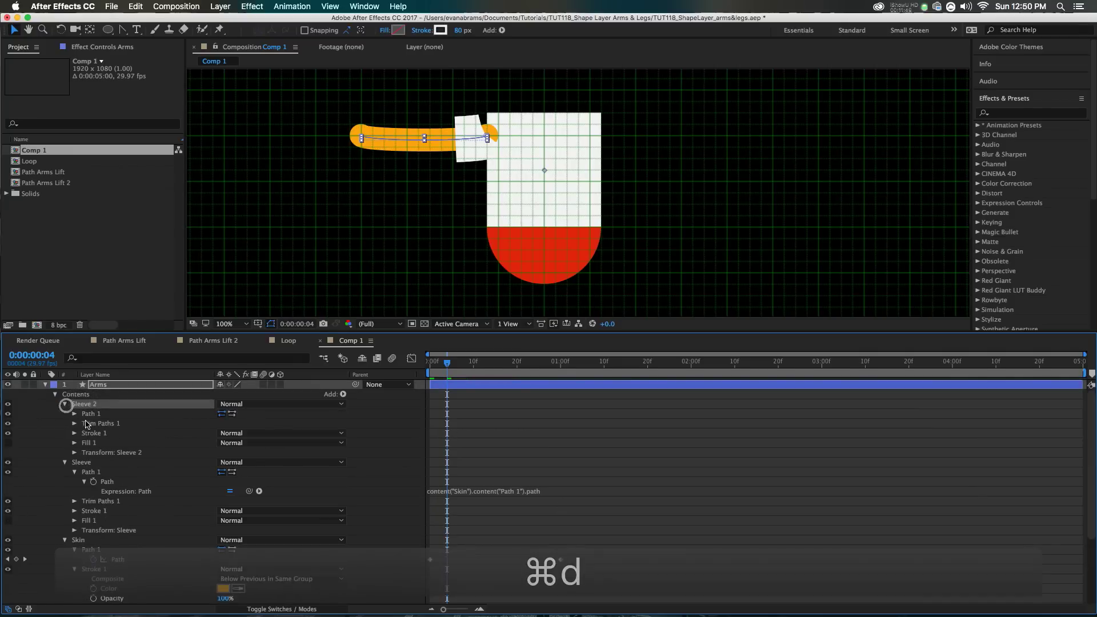
click(75, 434)
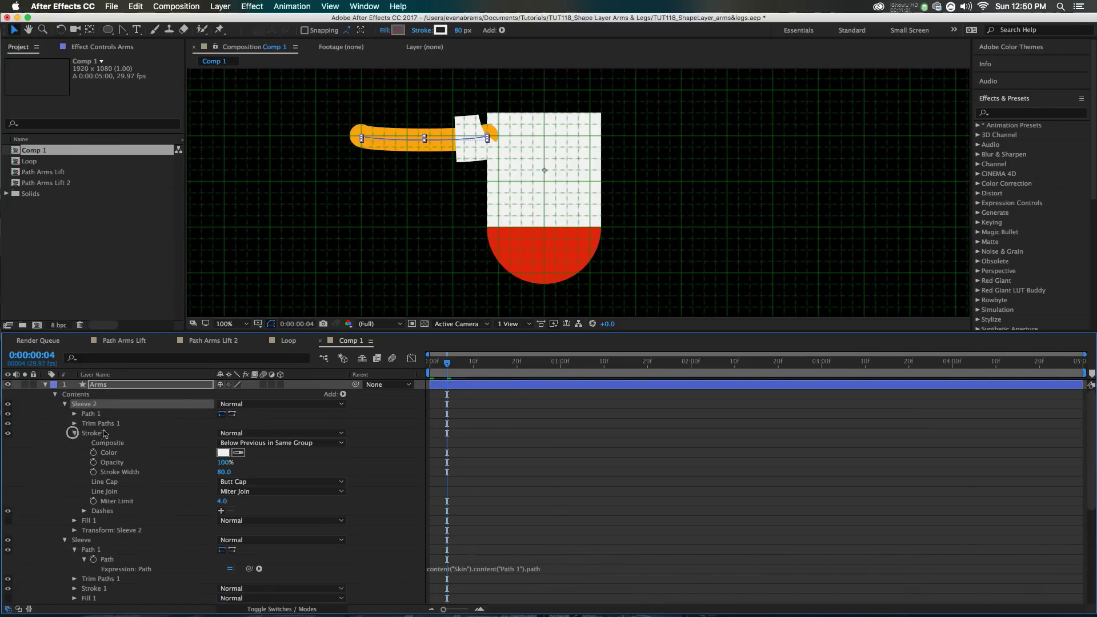
click(230, 482)
click(245, 505)
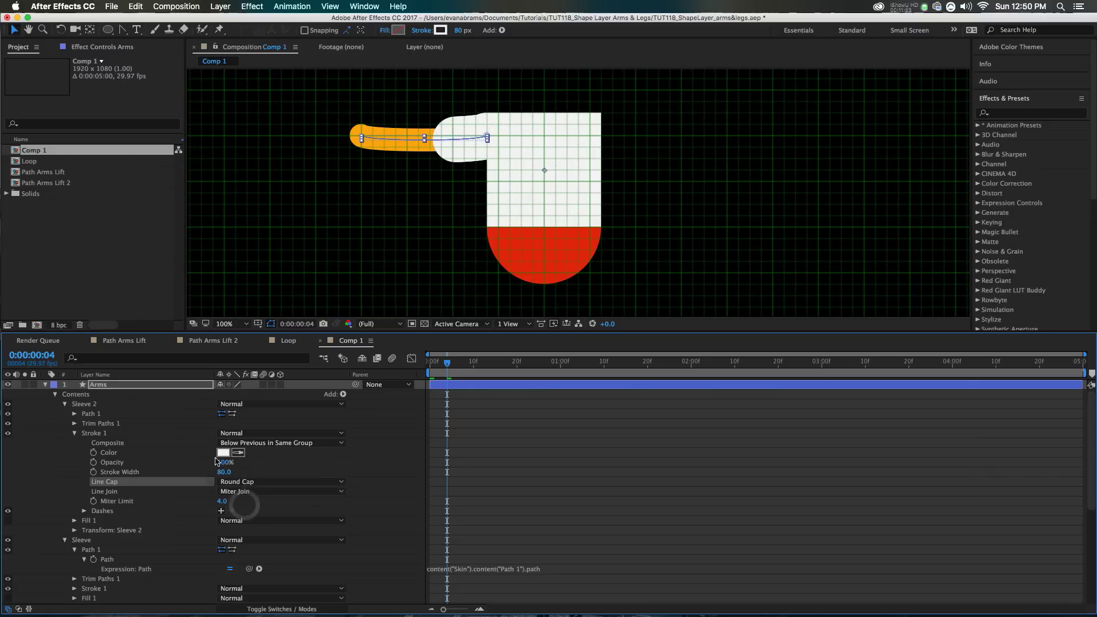
Set the duplicated sleeve's Trim Paths End to 1% and check the shoulder through the arm's bend.
click(74, 423)
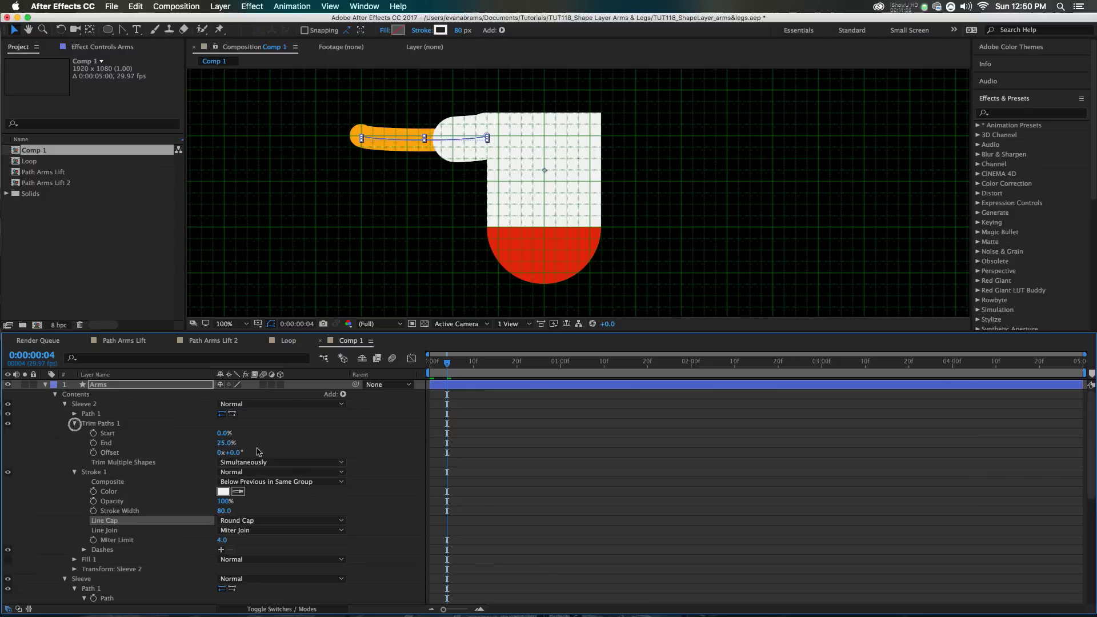
click(224, 442)
text(1)
key(Return)
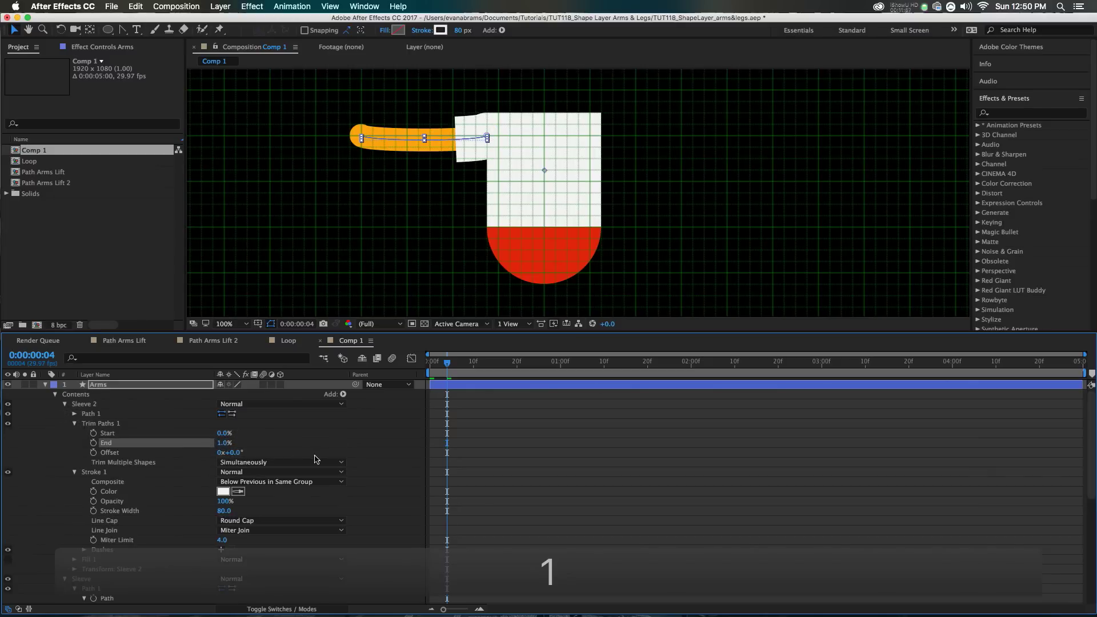
click(395, 426)
drag(438, 366, 578, 396)
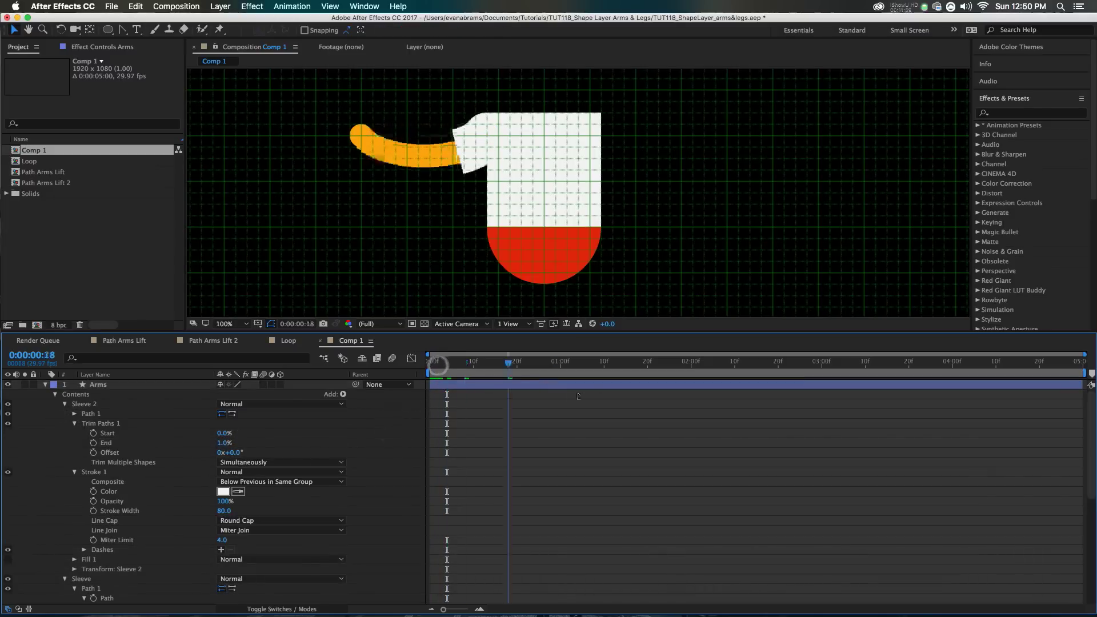
Show only the Arms layer's keyframed path and, at 0:00:01:00, move the hand point toward the torso and reshape the curve's handles.
click(546, 385)
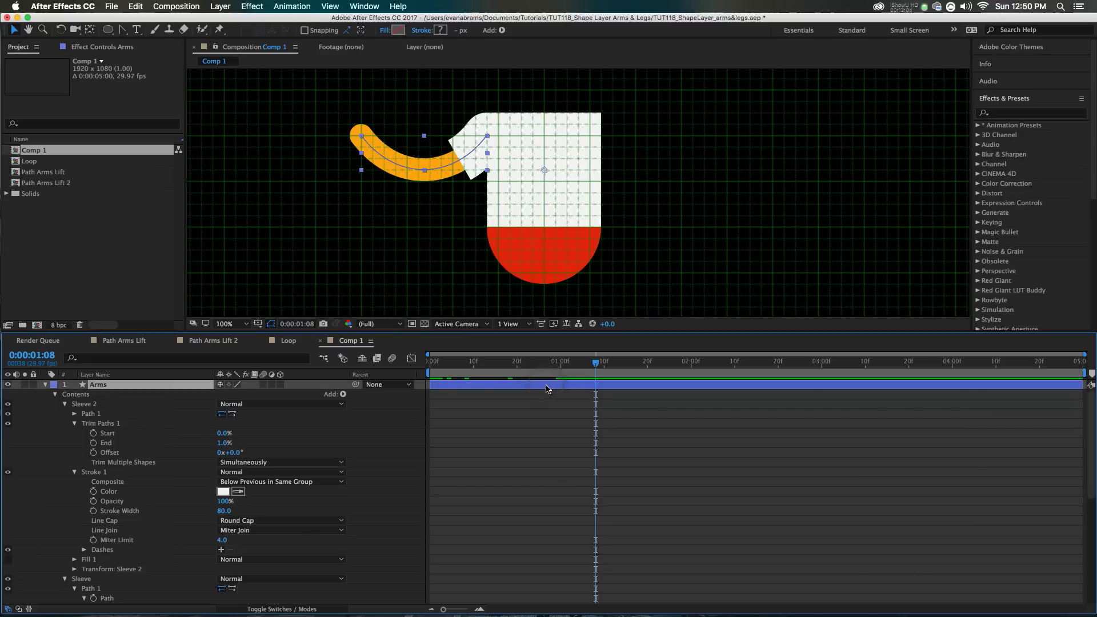
key(u)
drag(543, 362, 557, 382)
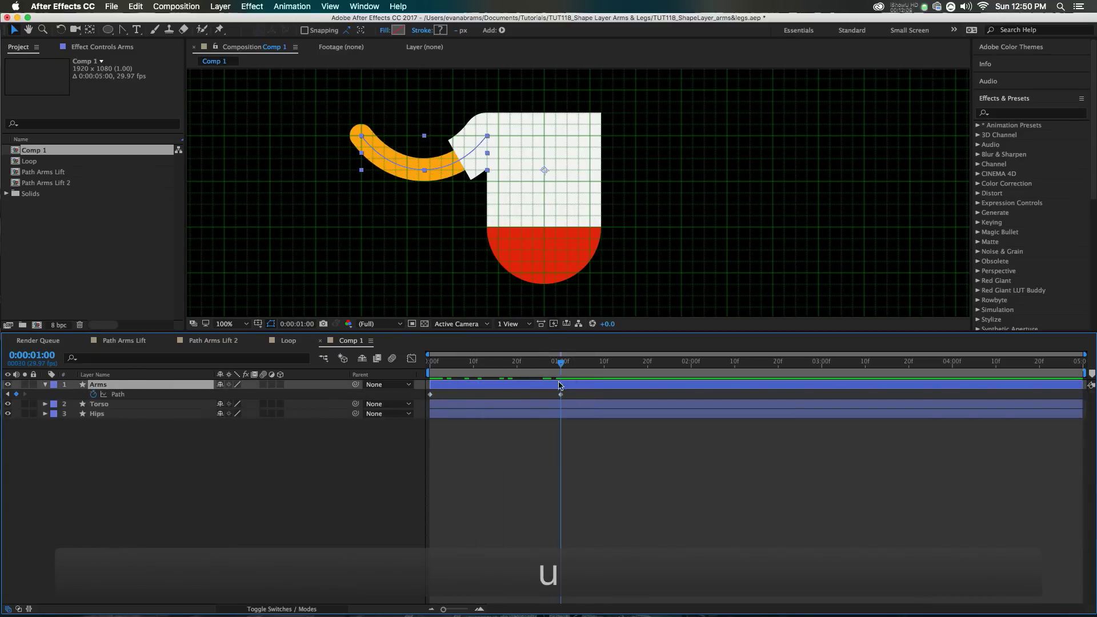
click(560, 394)
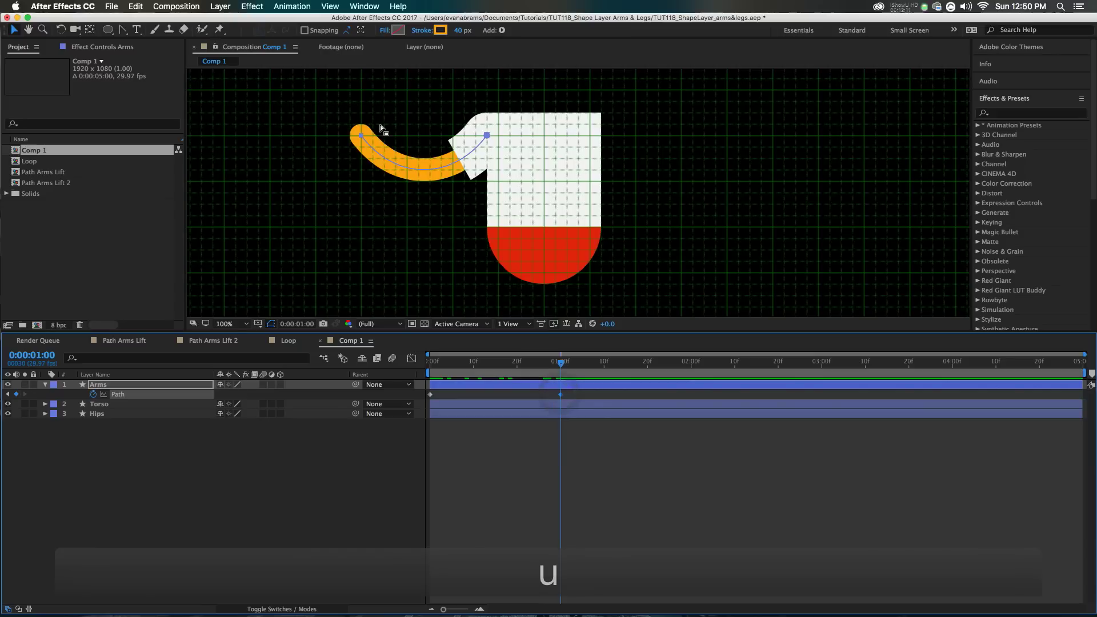
drag(382, 127, 406, 138)
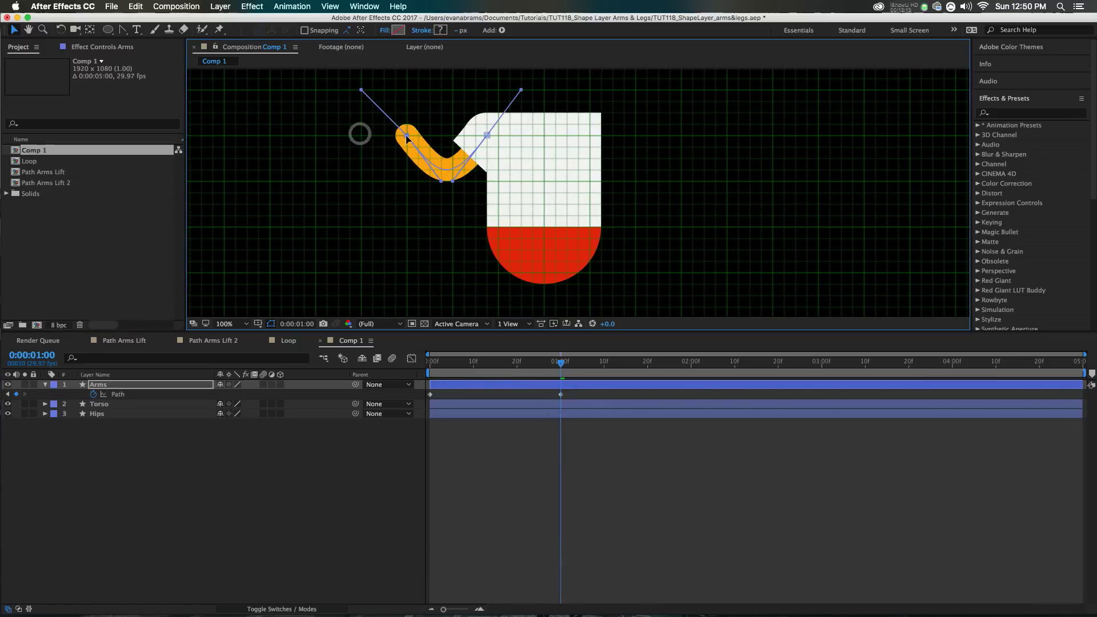
drag(439, 181, 463, 180)
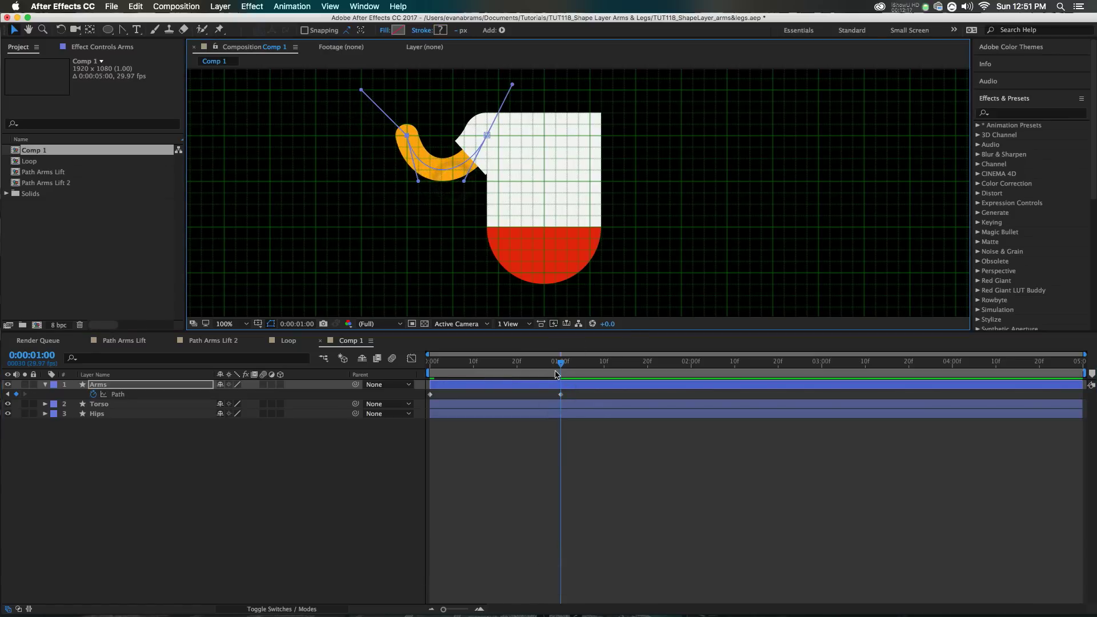
At 0:00:00:00, pull horizontal handles from the straight arm path's hand and shoulder points, and preview the motion before and after.
drag(557, 374, 430, 371)
key(space)
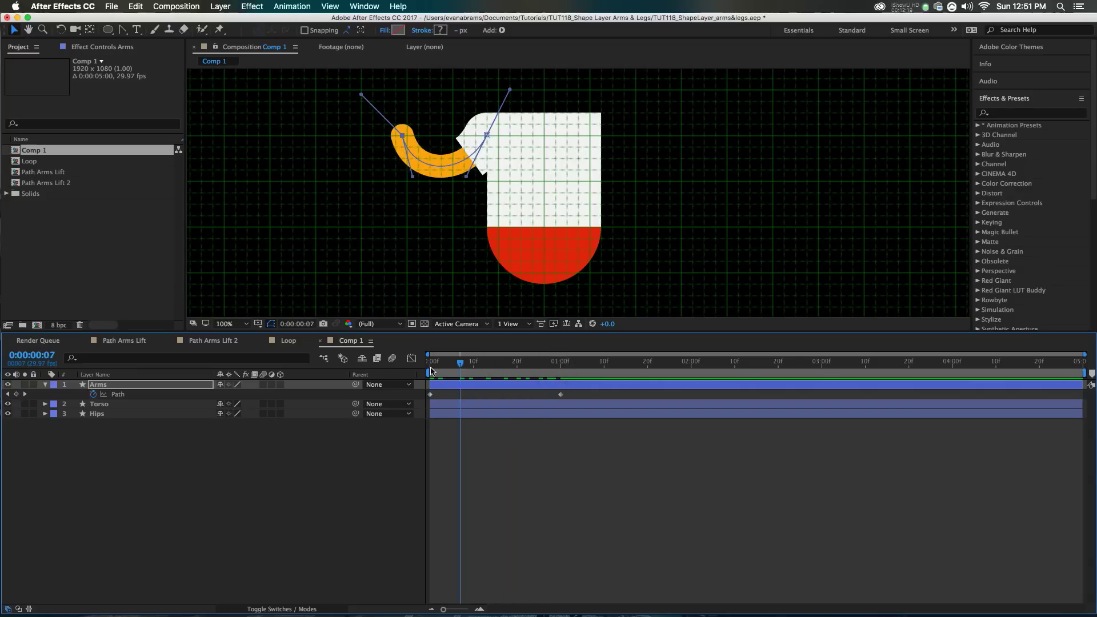
key(space)
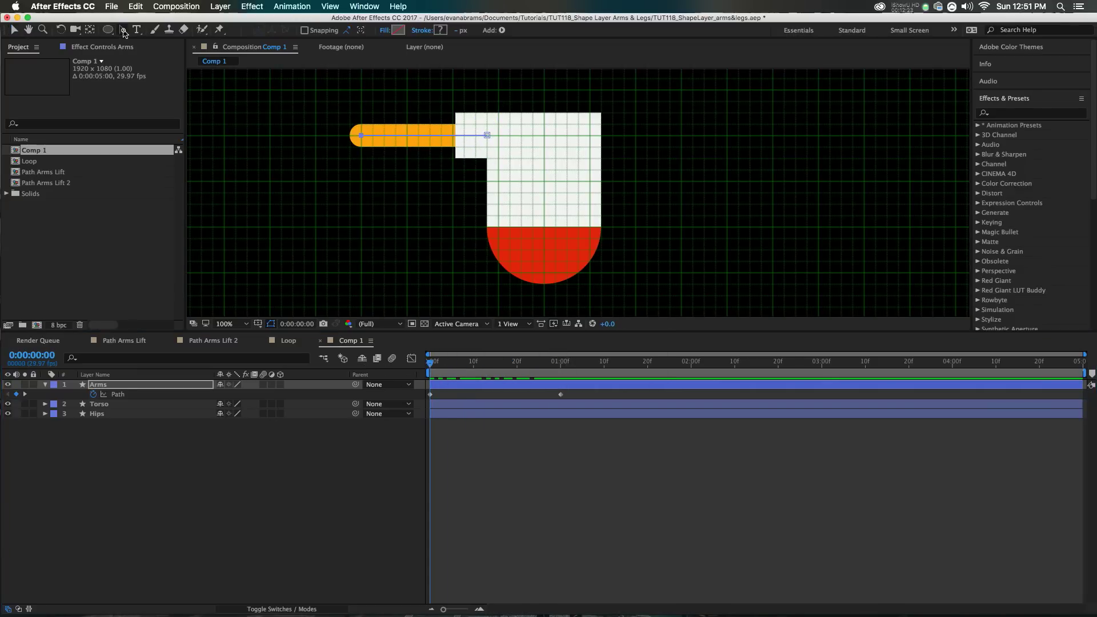
click(123, 30)
drag(360, 136, 303, 135)
drag(417, 135, 405, 135)
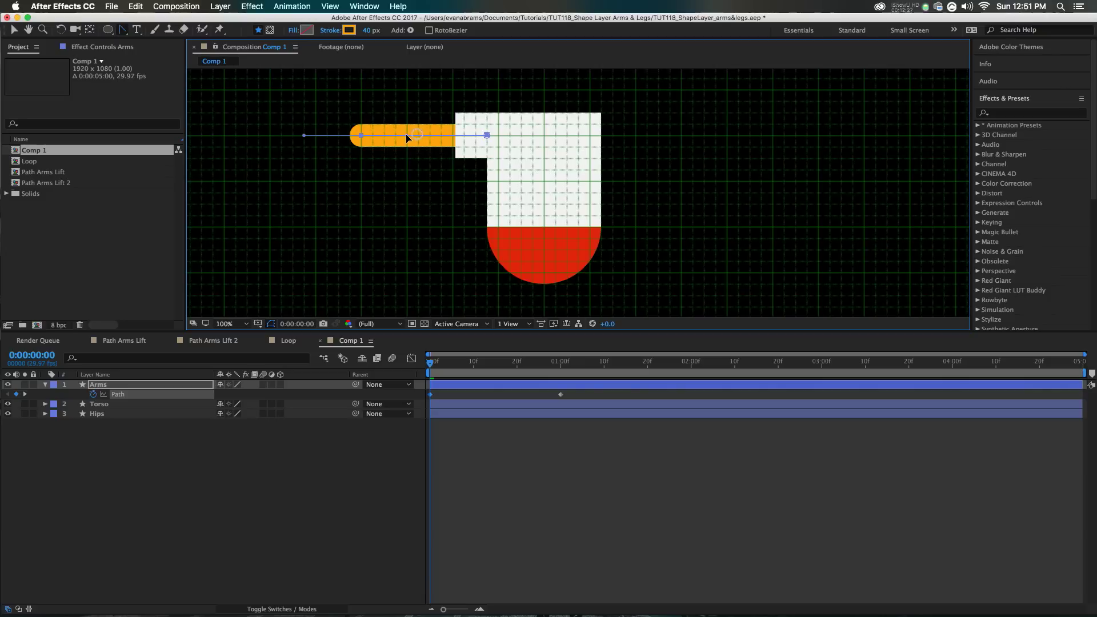
drag(487, 135, 441, 136)
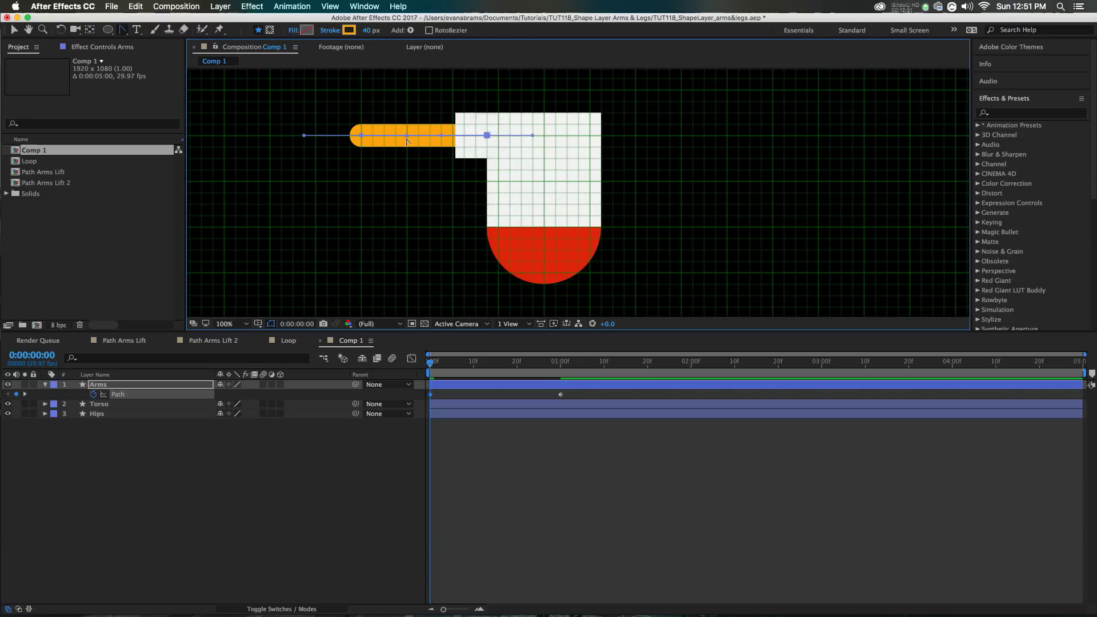
drag(444, 363, 409, 385)
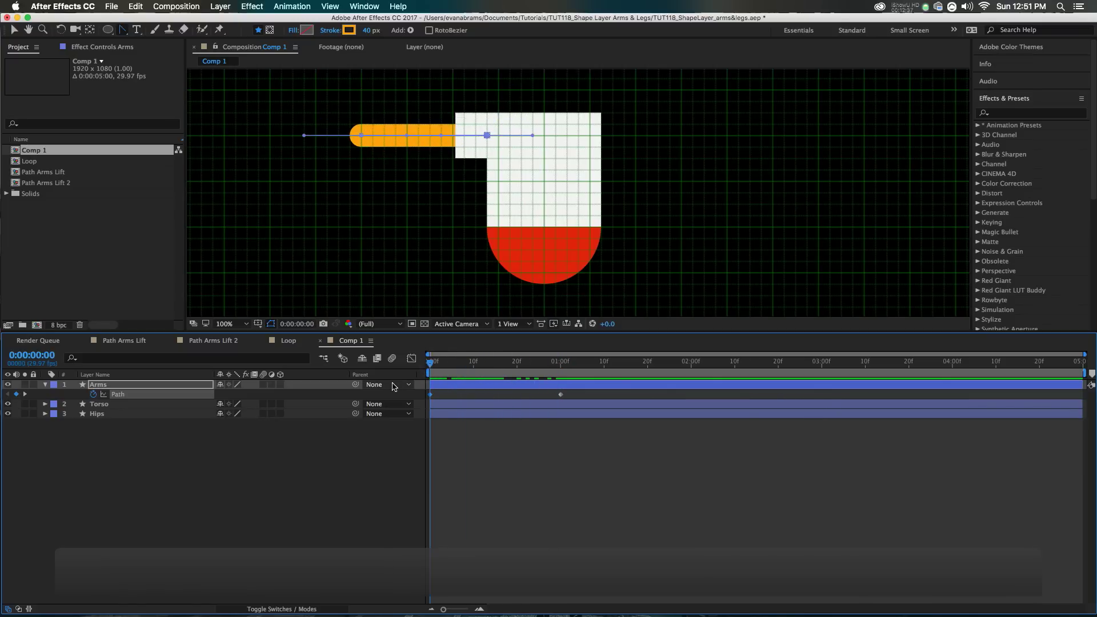
key(space)
Copy the Arms layer's first Path keyframe to 0:00:02:00 so the arm returns to its straight pose.
drag(472, 367, 583, 391)
drag(573, 390, 691, 388)
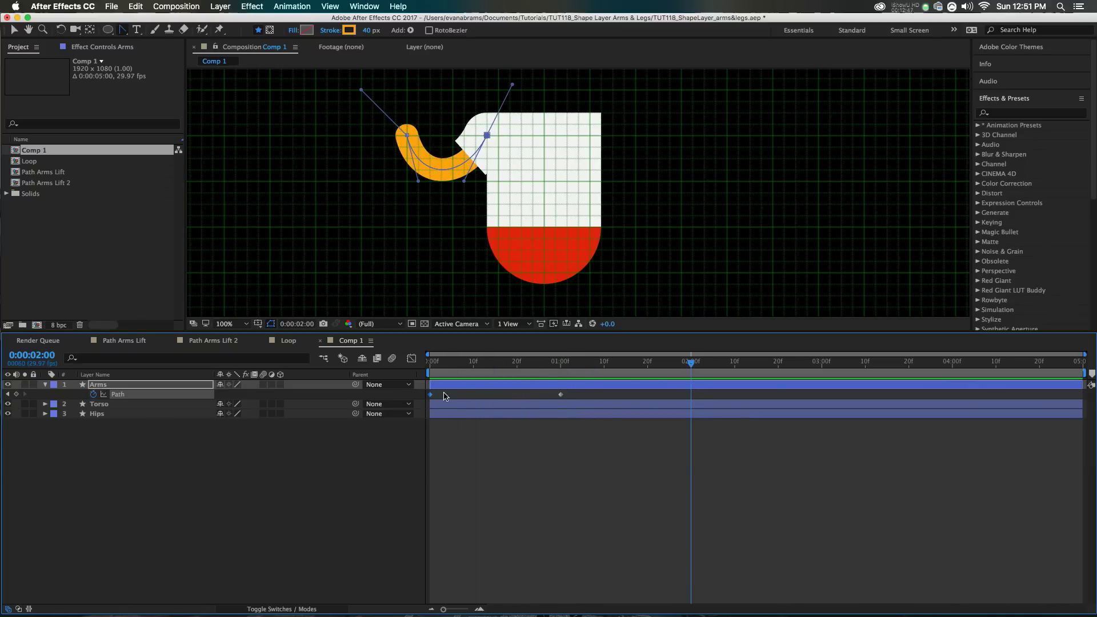
click(431, 395)
key(super+c)
key(super+v)
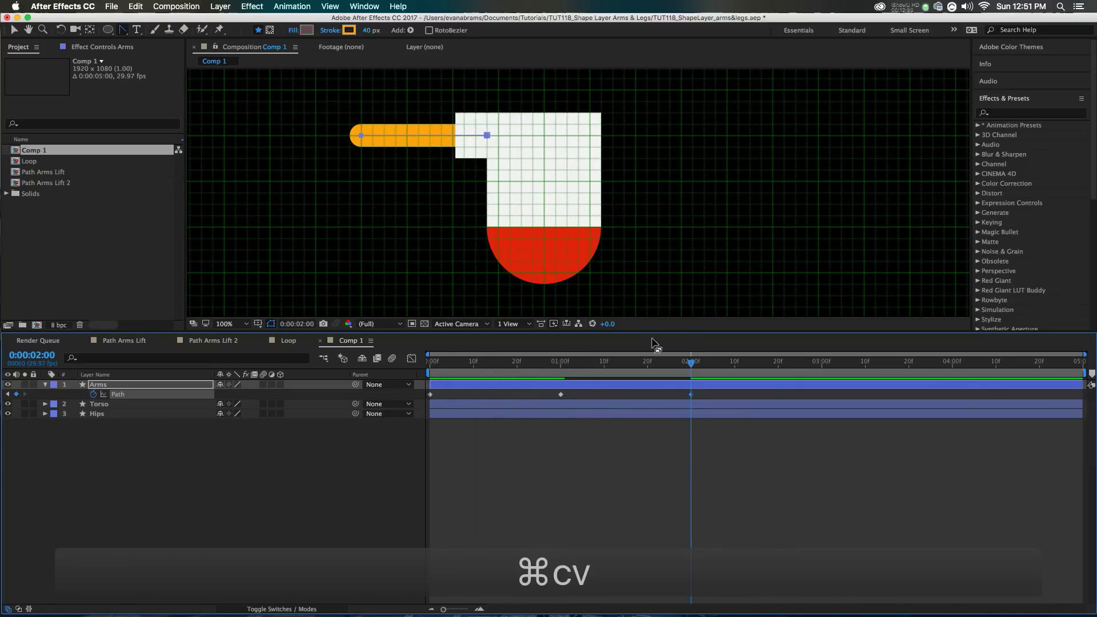
Apply Easy Ease to all three Path keyframes of the Arms layer and preview the animation.
drag(574, 369, 394, 394)
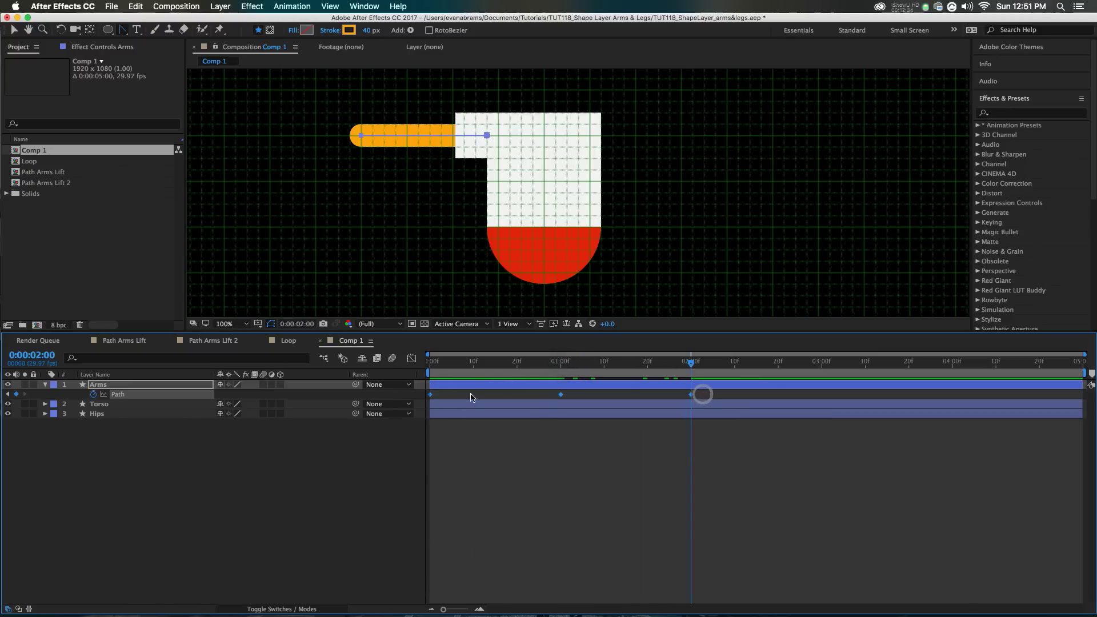
key(F9)
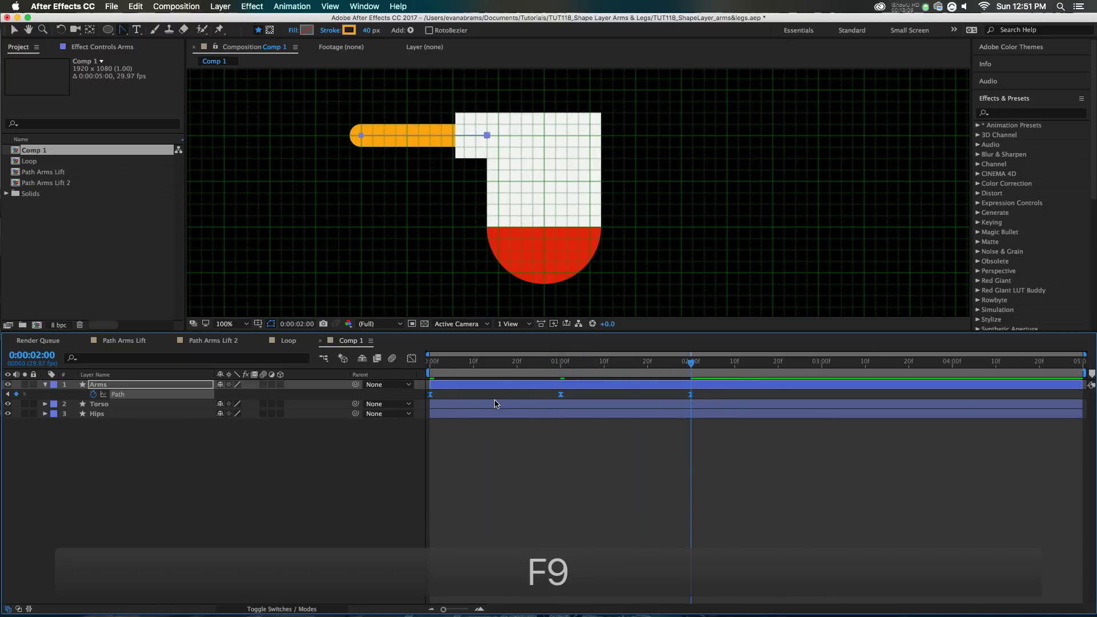
drag(495, 362, 398, 371)
key(space)
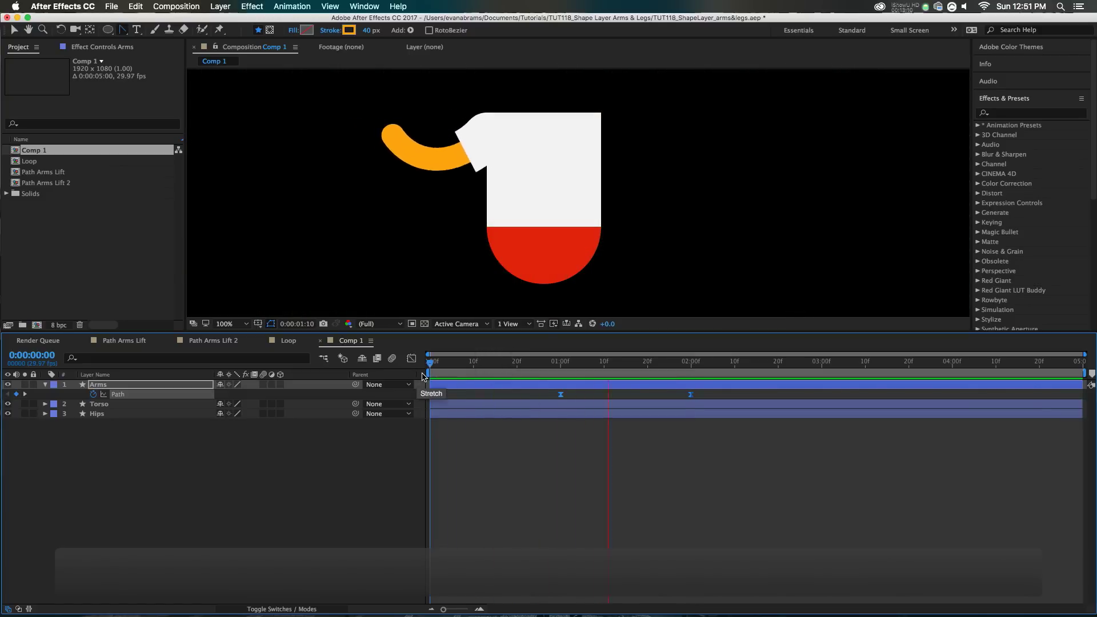
key(space)
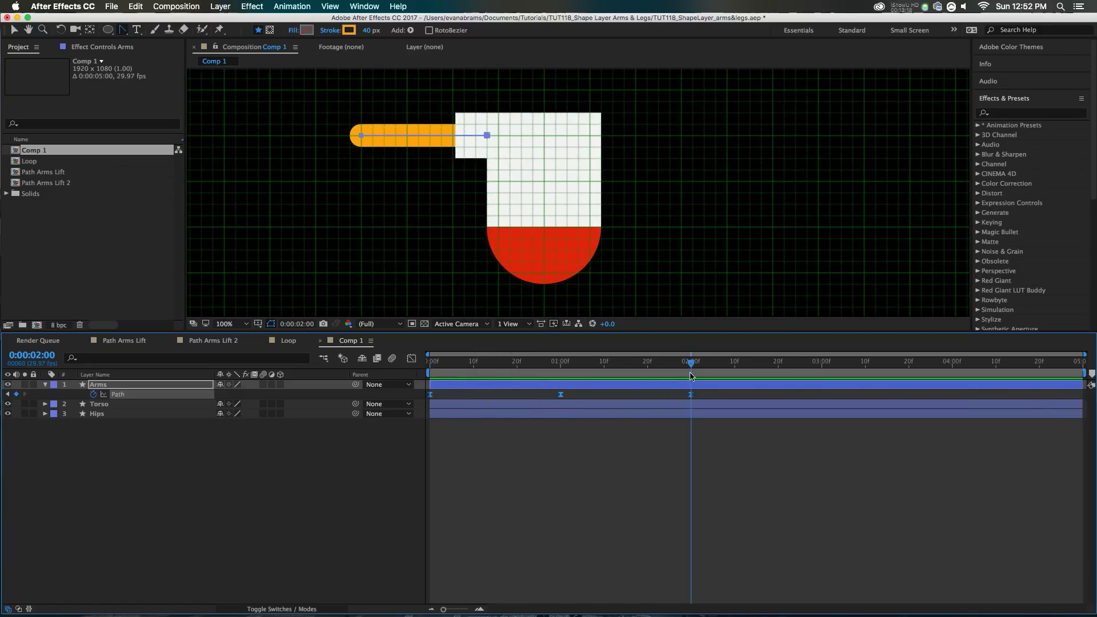
Duplicate the Arms layer and rename the copy Legs.
click(620, 433)
drag(590, 215, 577, 198)
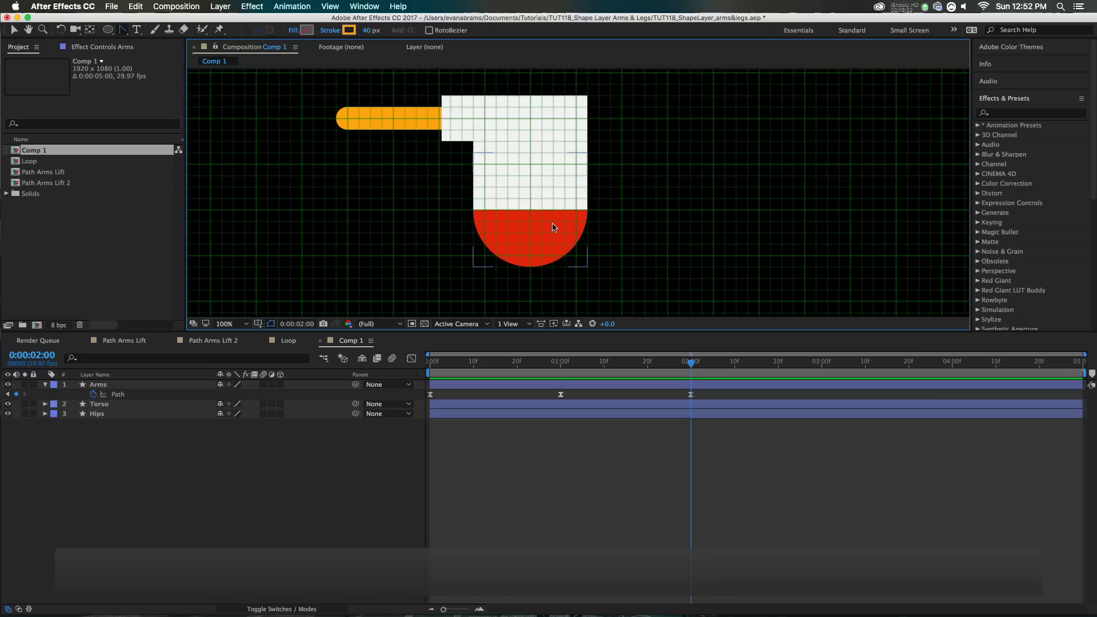
click(483, 386)
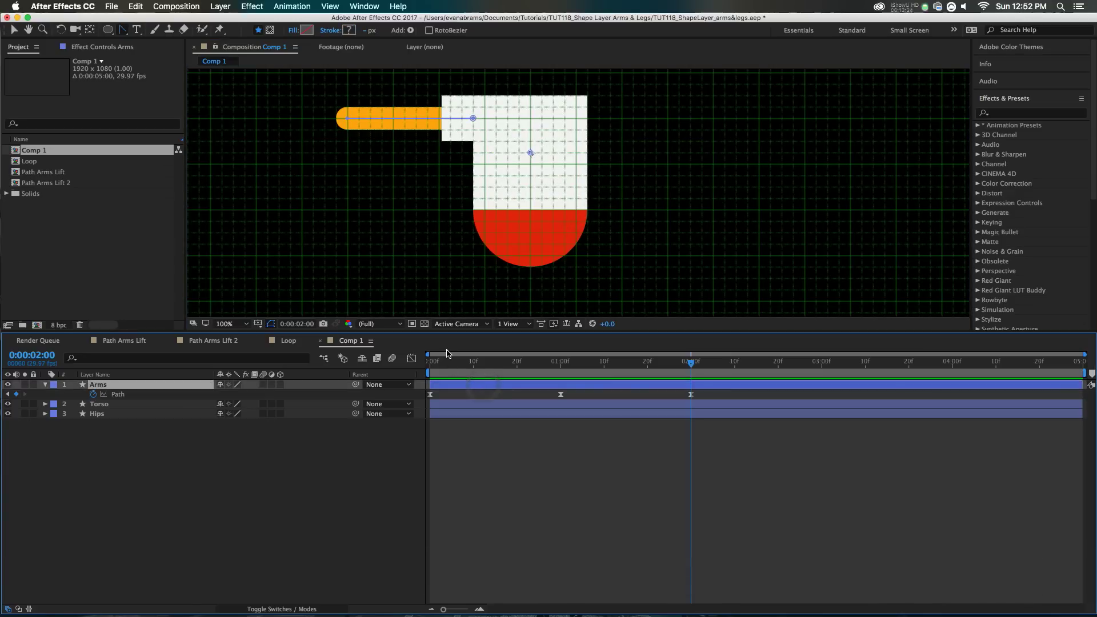
key(super+d)
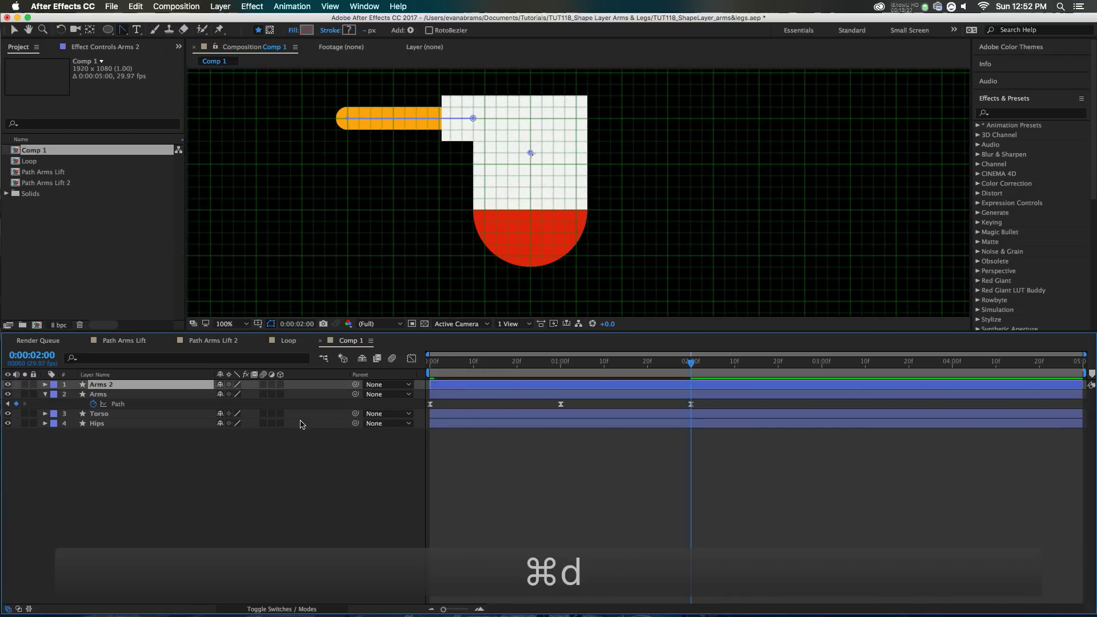
click(111, 385)
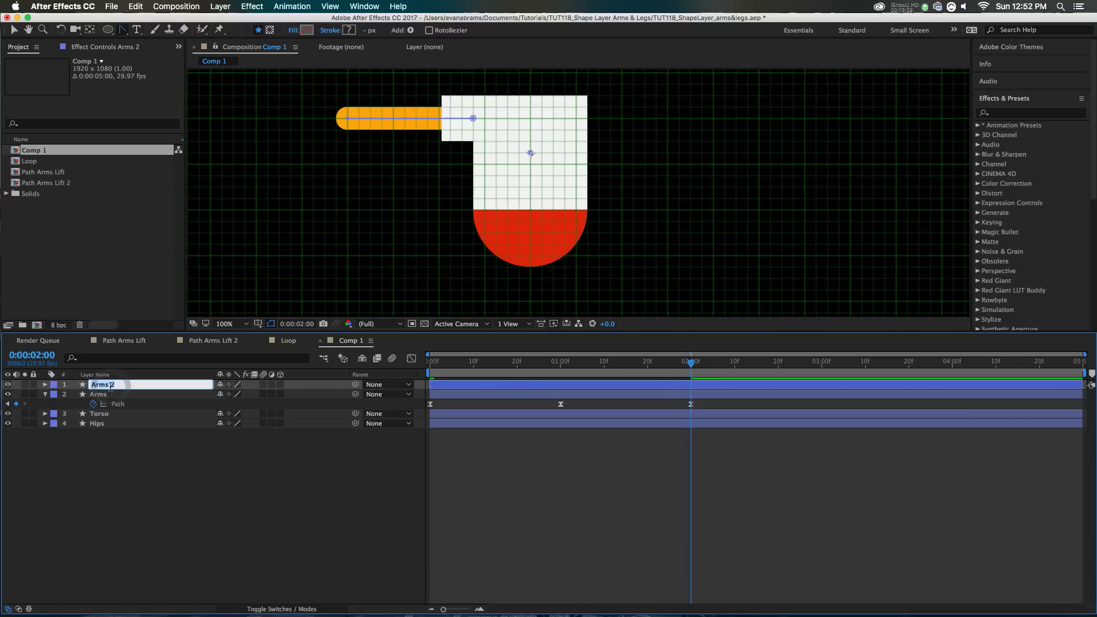
text(Legs)
key(Return)
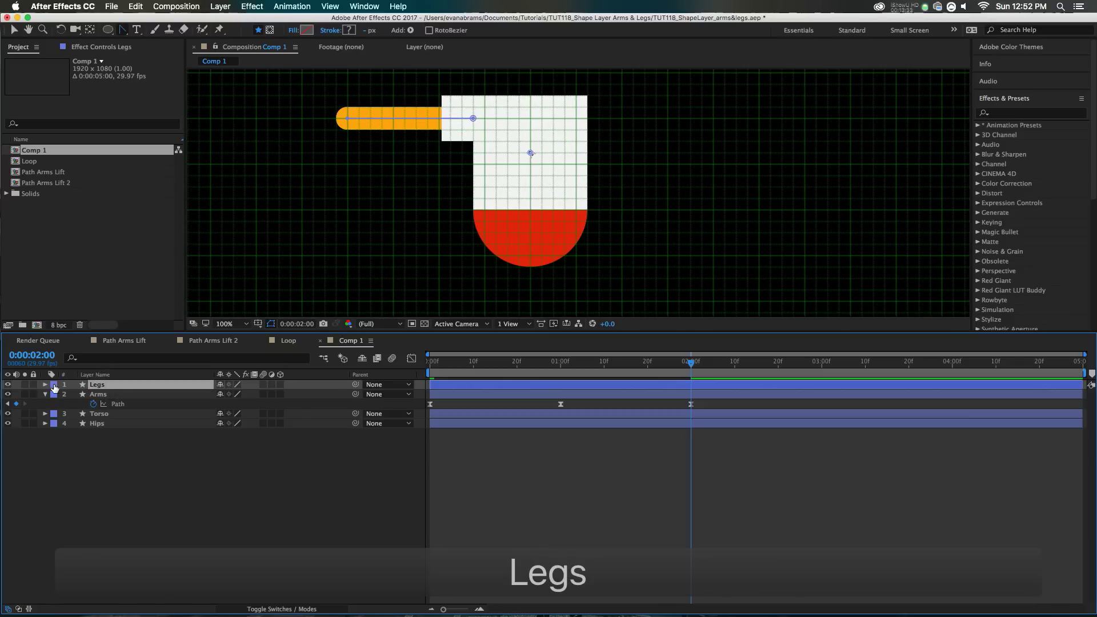
Remove all keyframes from the path of the Skin group in the Legs layer.
click(42, 387)
click(60, 397)
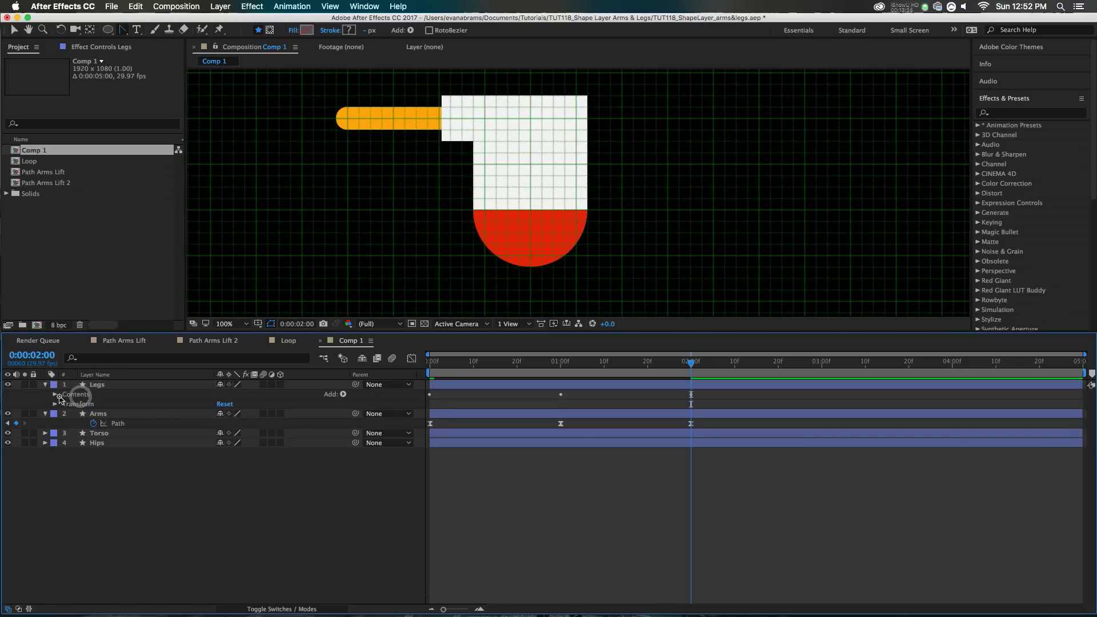
click(56, 394)
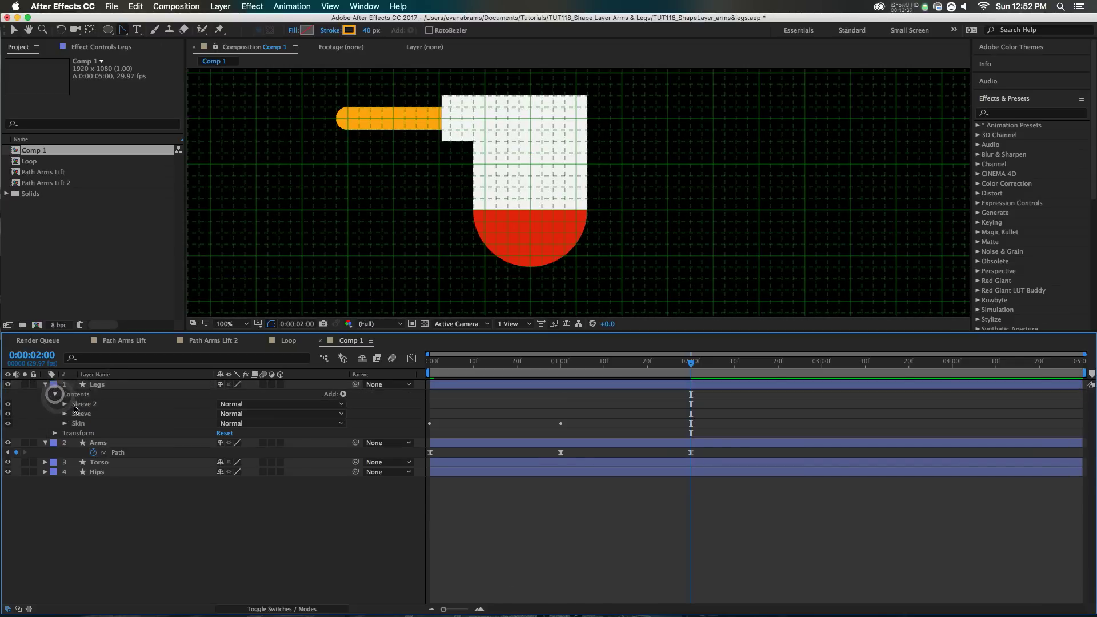
click(74, 424)
click(65, 423)
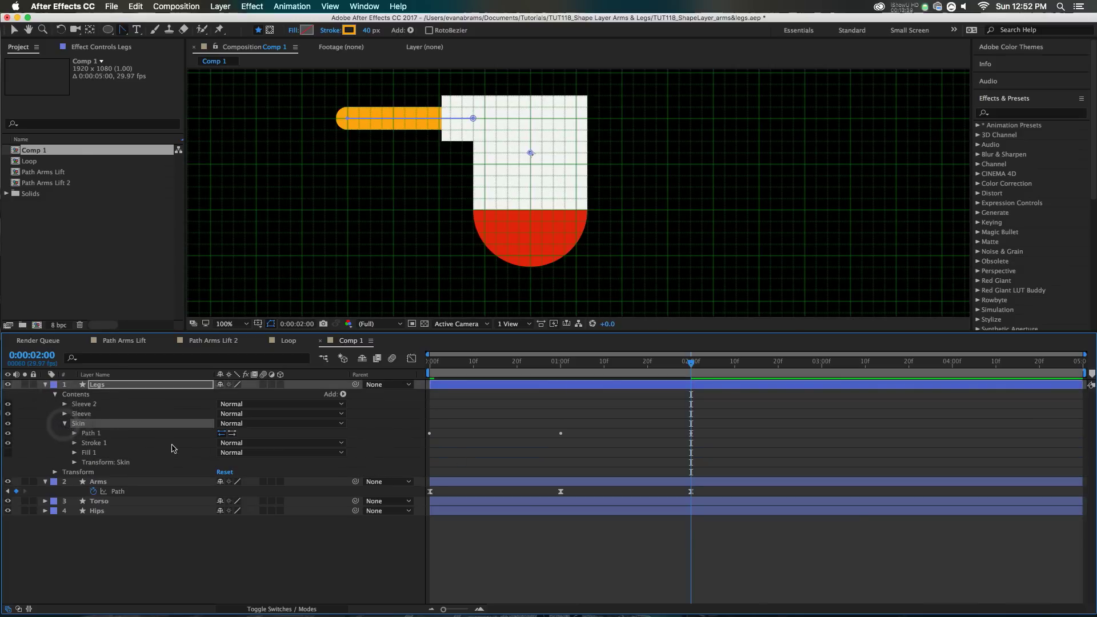
click(75, 434)
click(117, 443)
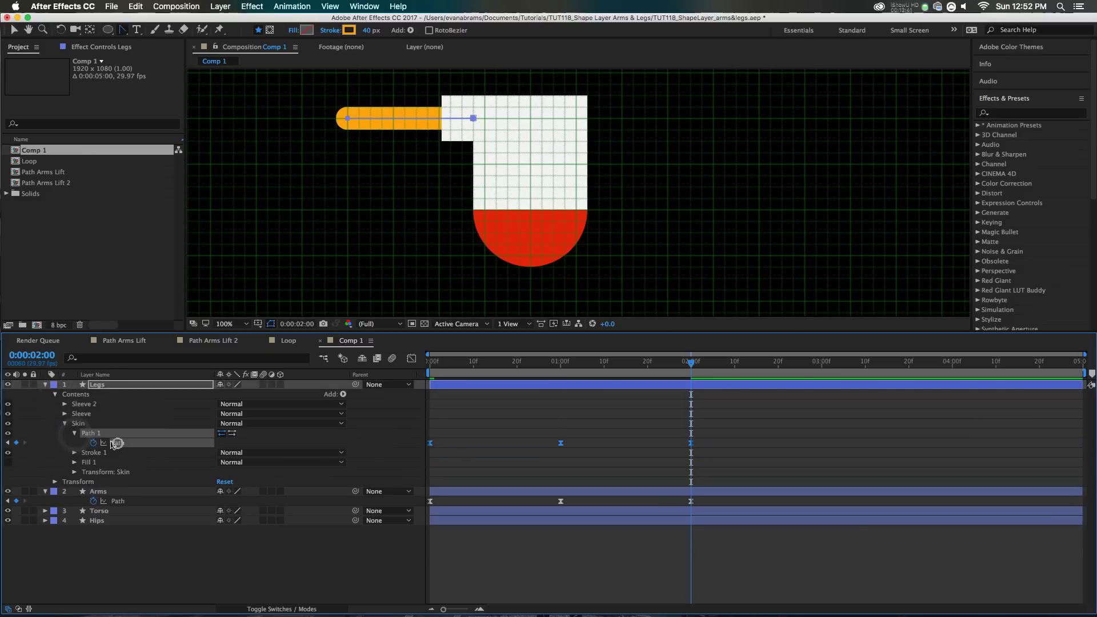
click(93, 443)
Move the Legs path onto the hips, place its free end below as the foot, and adjust the handles into a bent leg.
key(v)
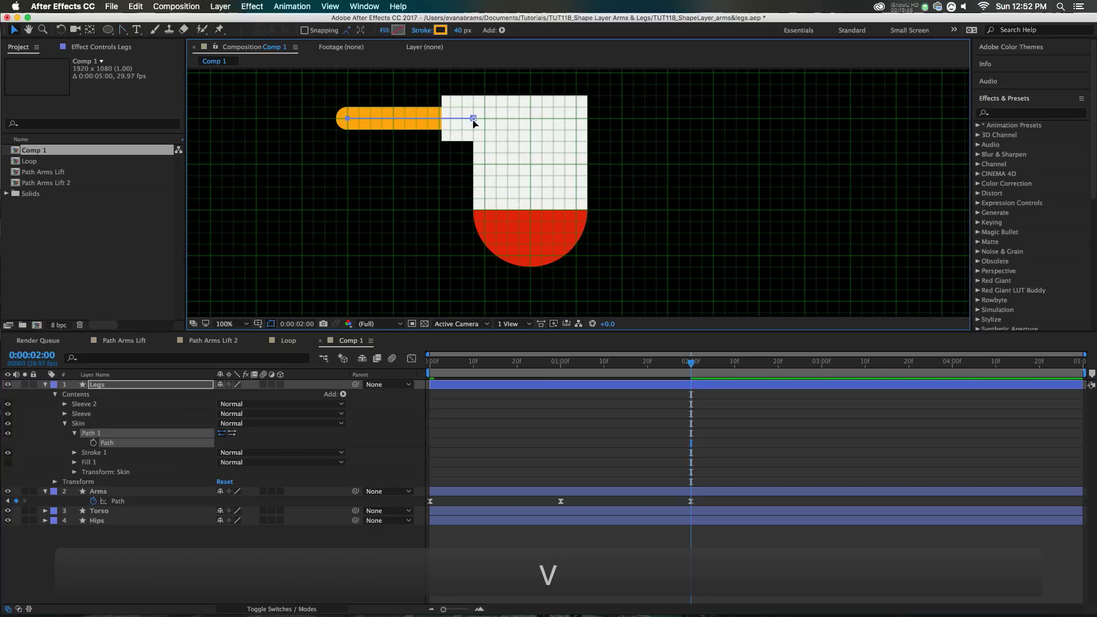
drag(473, 119, 497, 244)
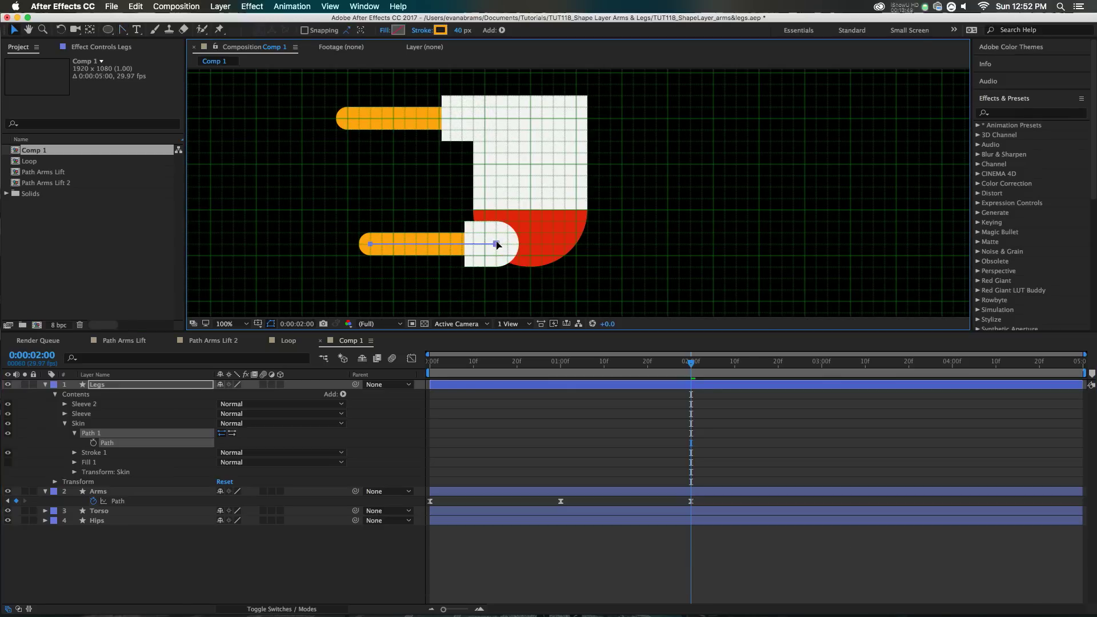
drag(592, 264, 552, 212)
drag(351, 195, 476, 299)
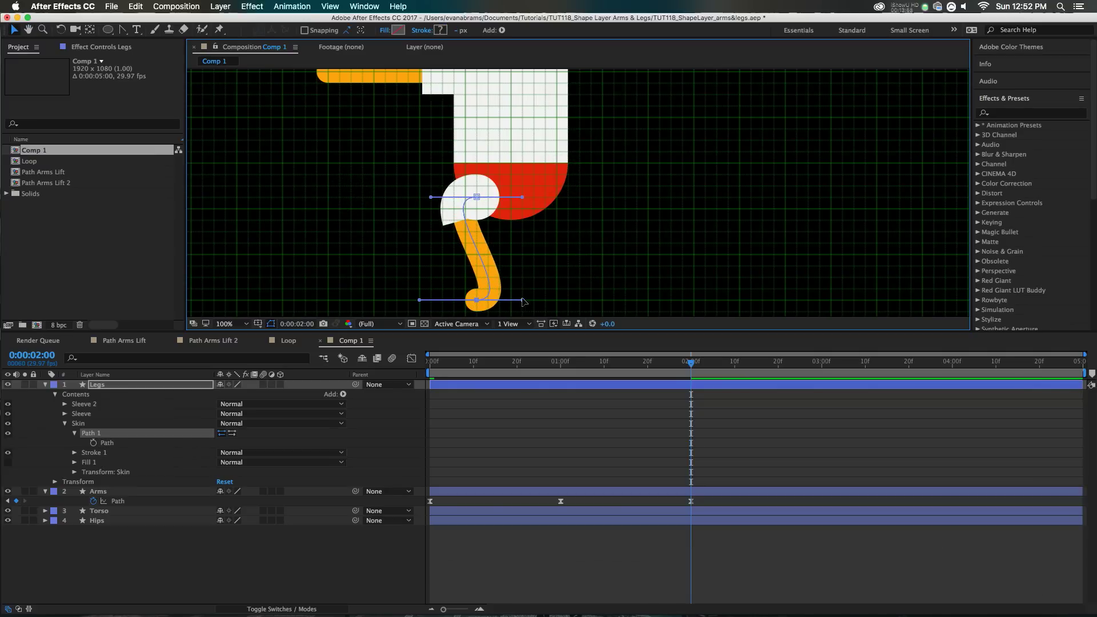
drag(522, 300, 422, 265)
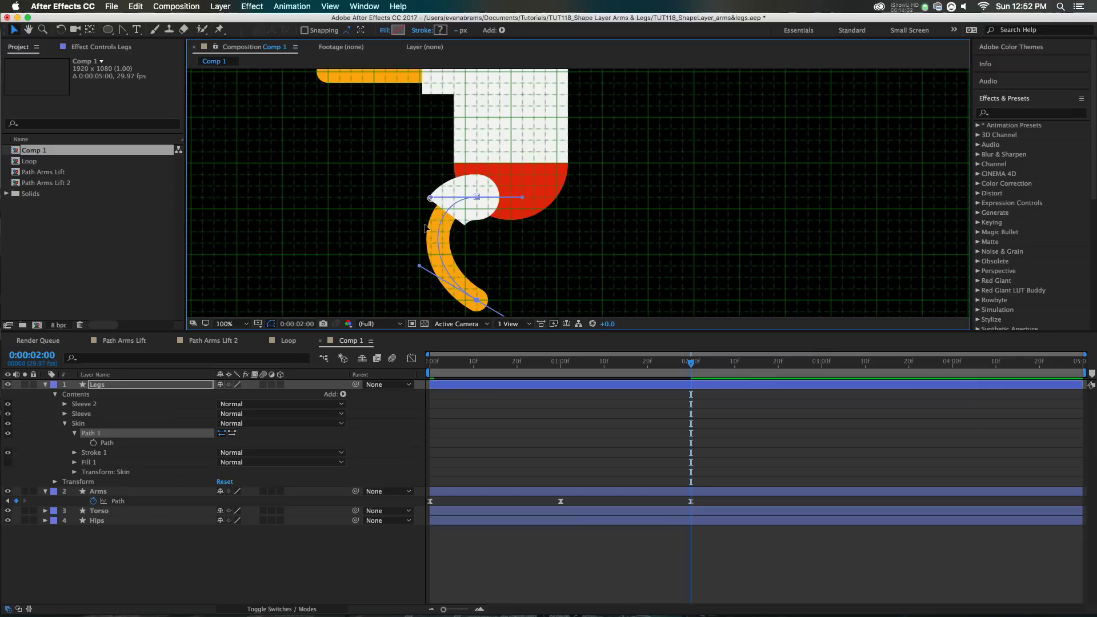
drag(431, 199, 420, 230)
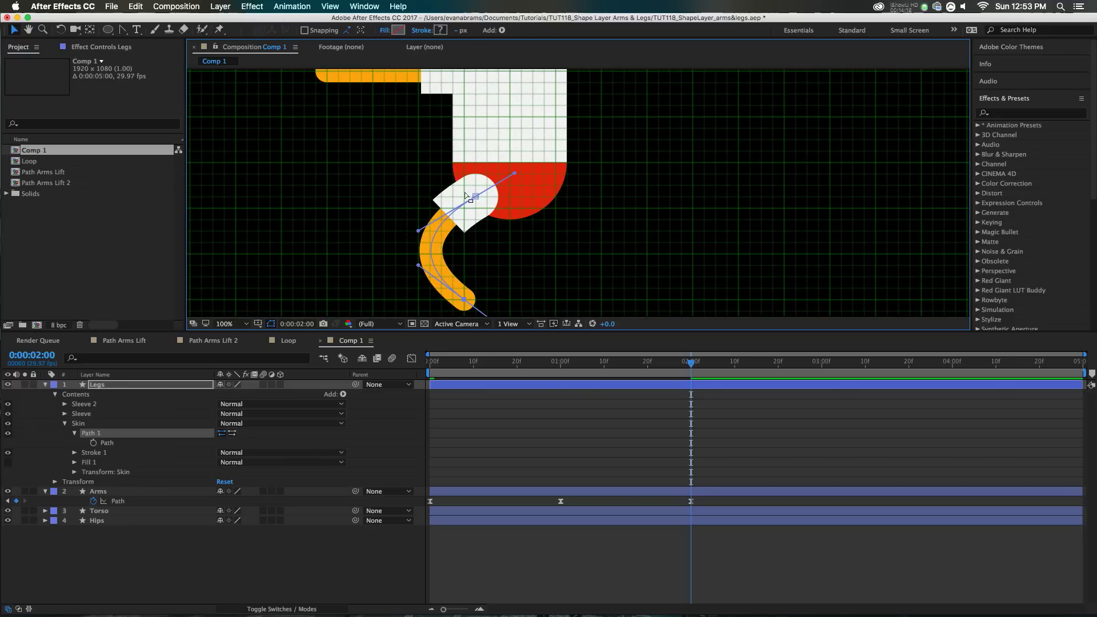
Recolor the strokes of both sleeve groups in the Legs layer to the hips' red, E12408.
click(65, 423)
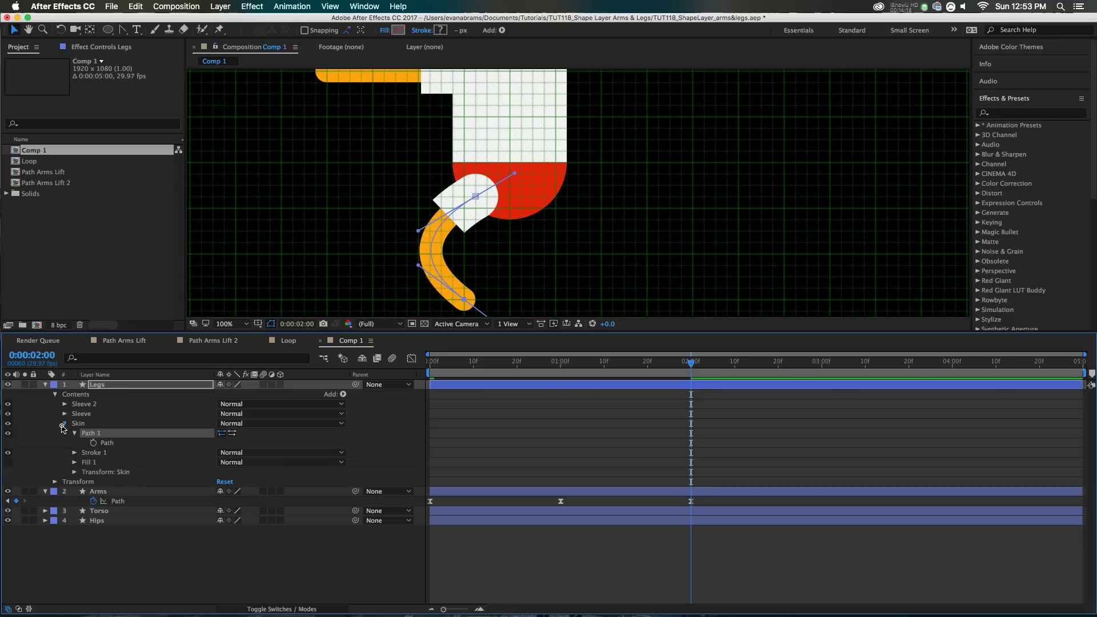
click(85, 413)
shift+click(85, 403)
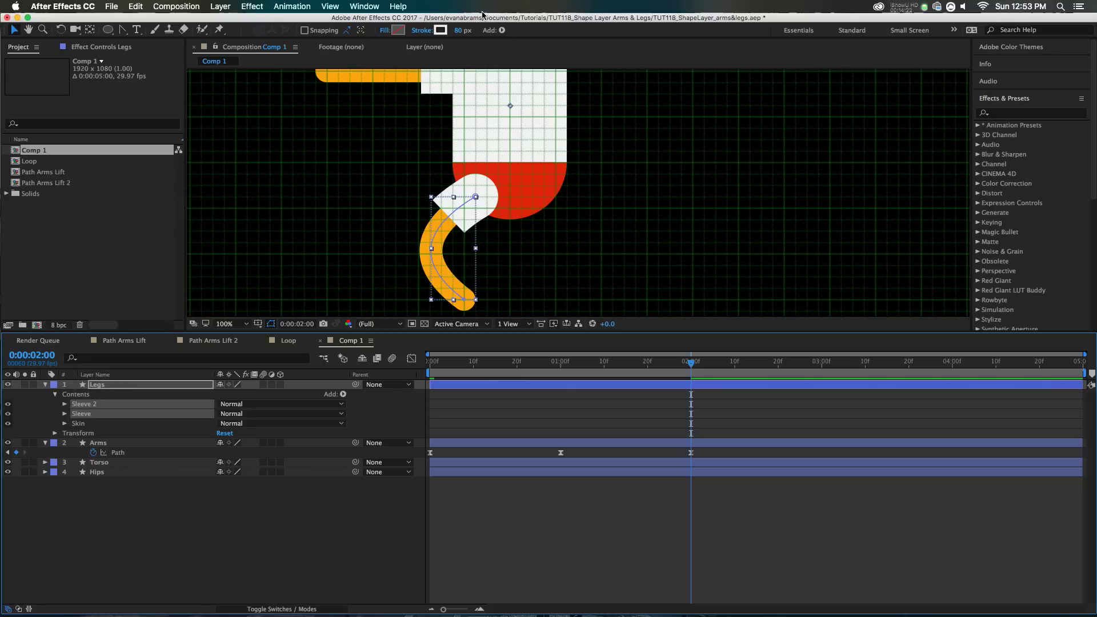
click(440, 30)
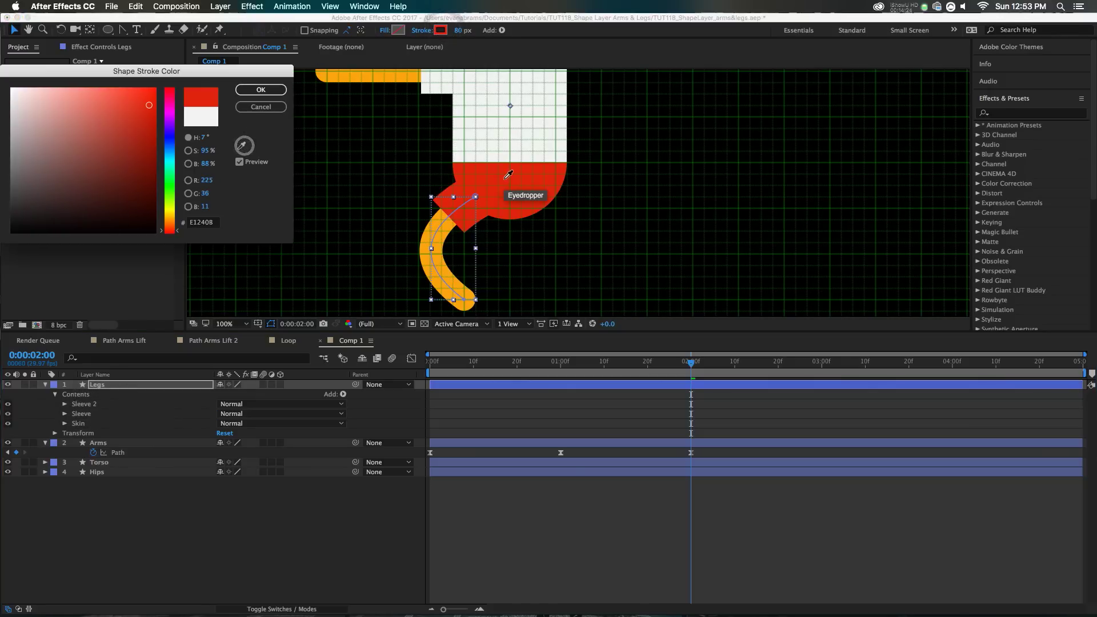
click(508, 176)
click(272, 90)
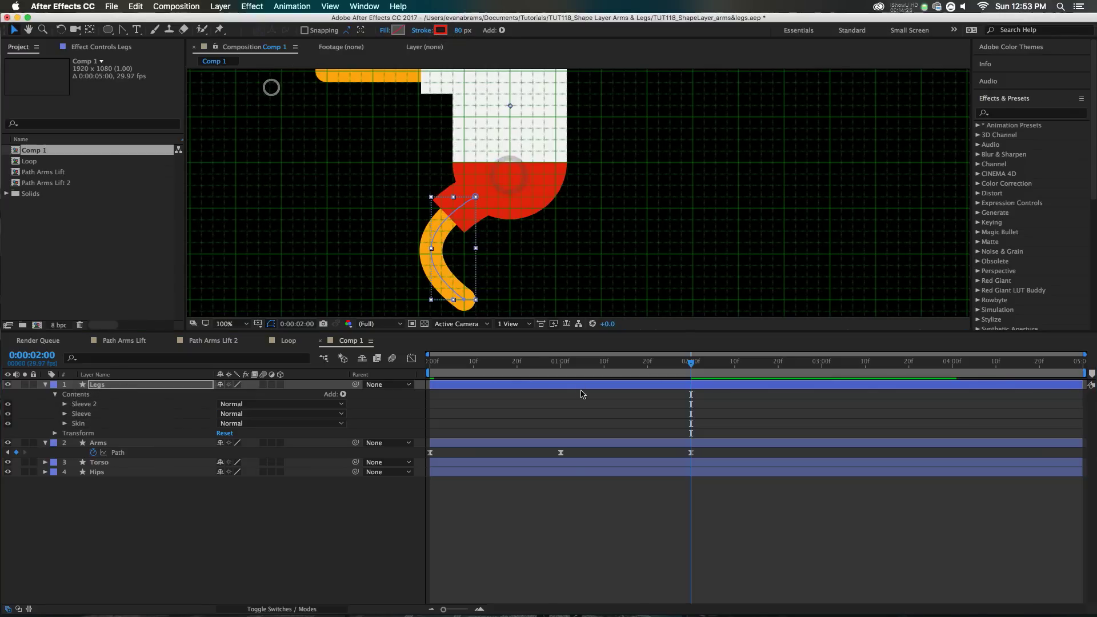
click(581, 413)
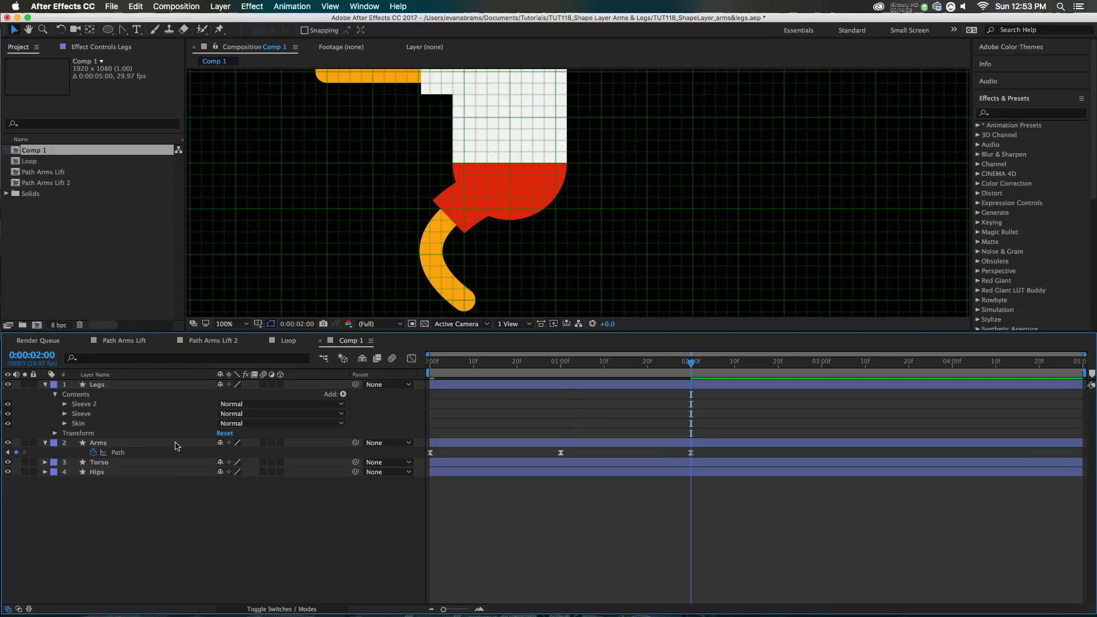
Duplicate both sleeve groups in the Legs layer and stack the two copies together above the originals.
click(95, 419)
shift+click(84, 404)
key(super+d)
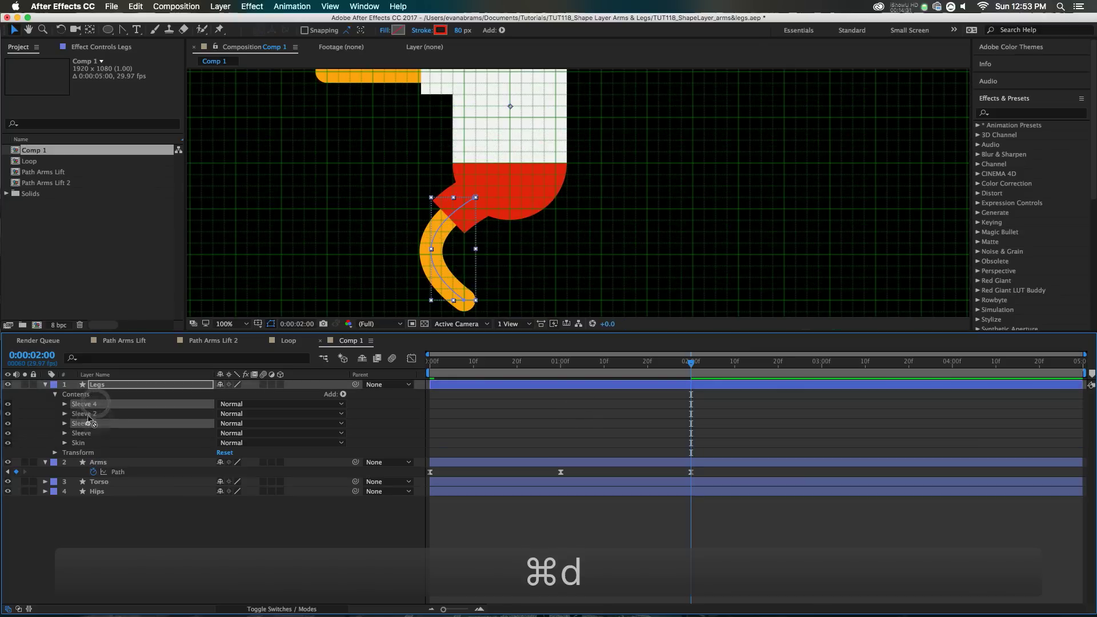
drag(89, 423, 87, 412)
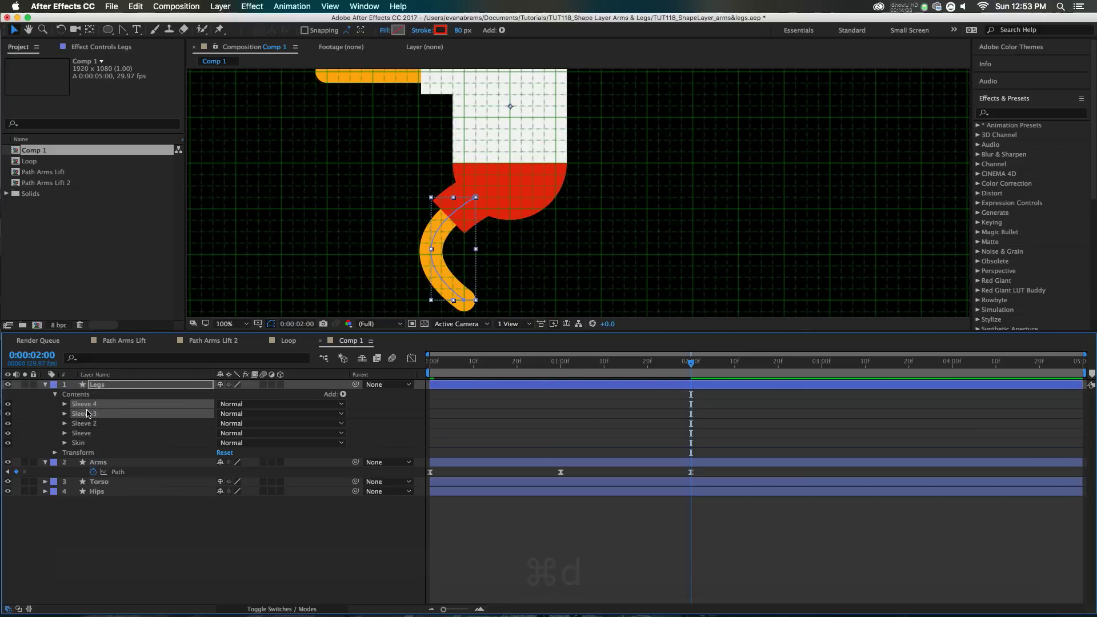
Rename the two duplicated sleeve groups in the Legs layer as Socks and, for the topmost one, Socks2.
click(84, 414)
key(Return)
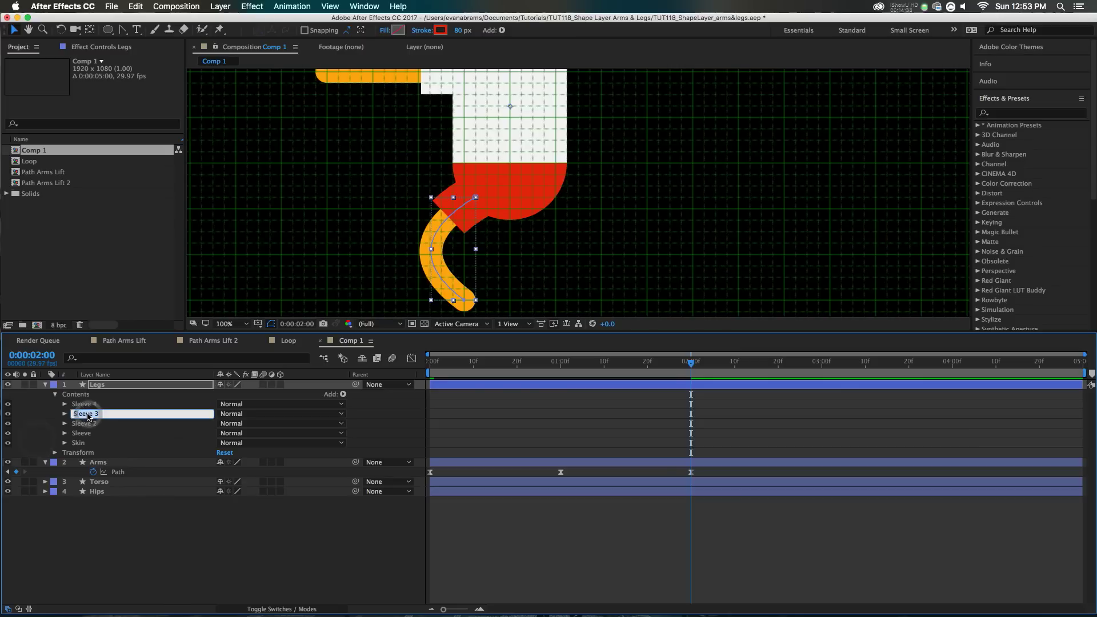
text(Socks)
key(Return)
click(89, 404)
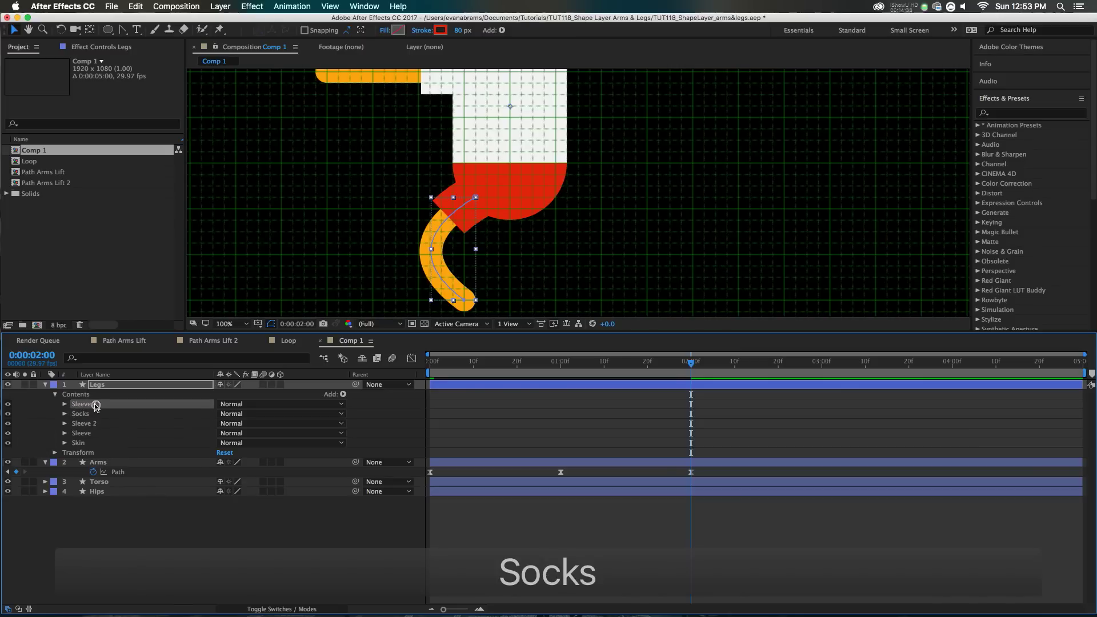
key(Return)
text(So)
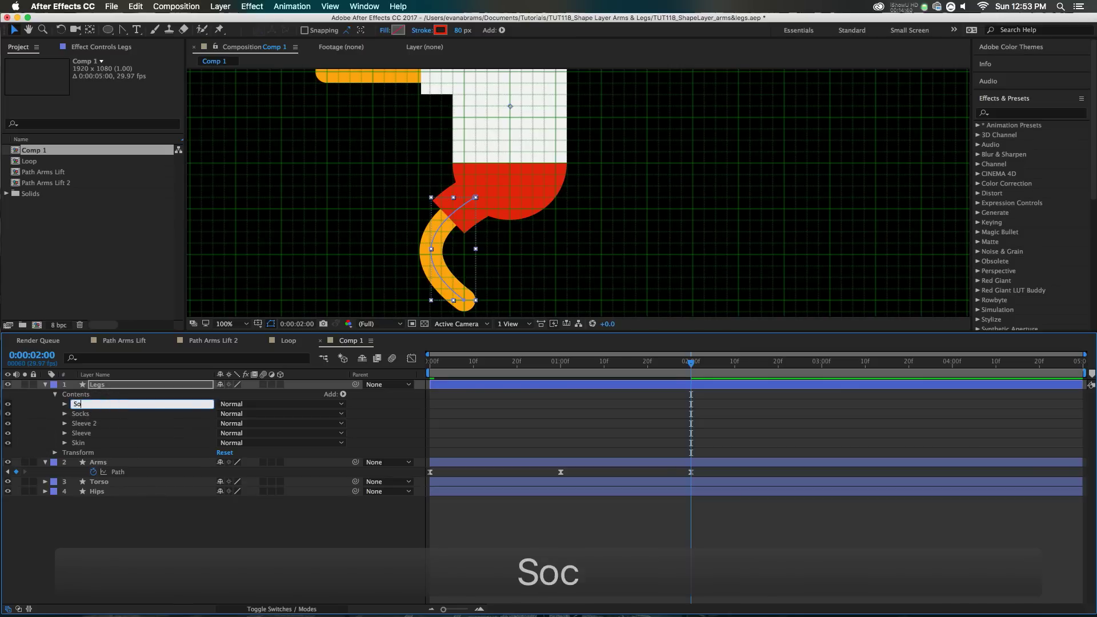
text(cks2)
key(Return)
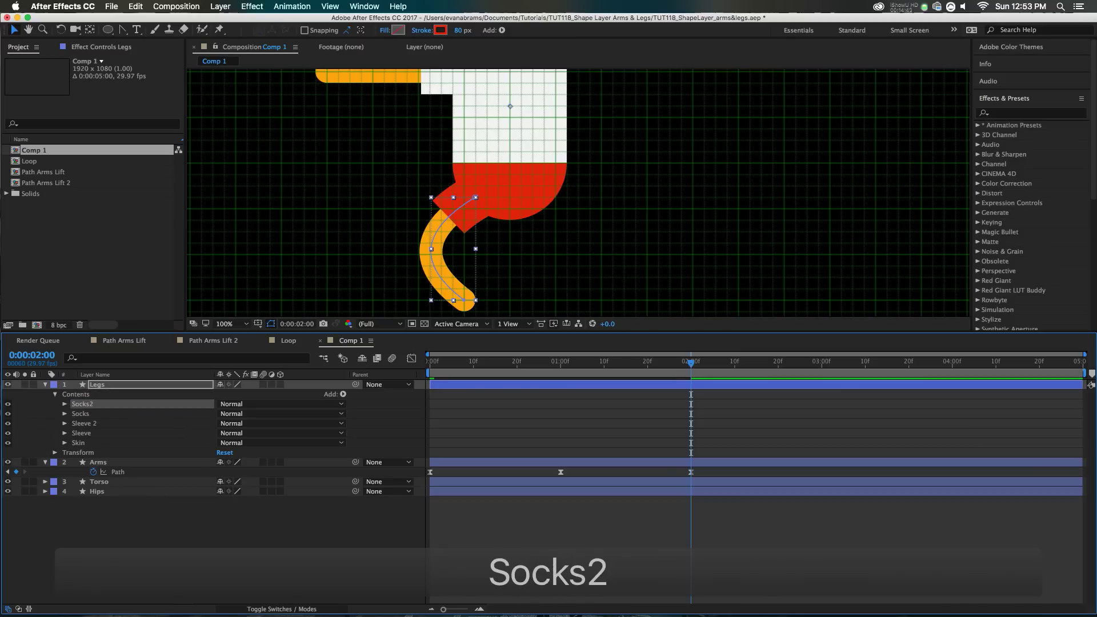
Reverse the path direction in both the Socks2 and Socks groups so the socks sit at the foot end.
shift+click(74, 413)
click(64, 414)
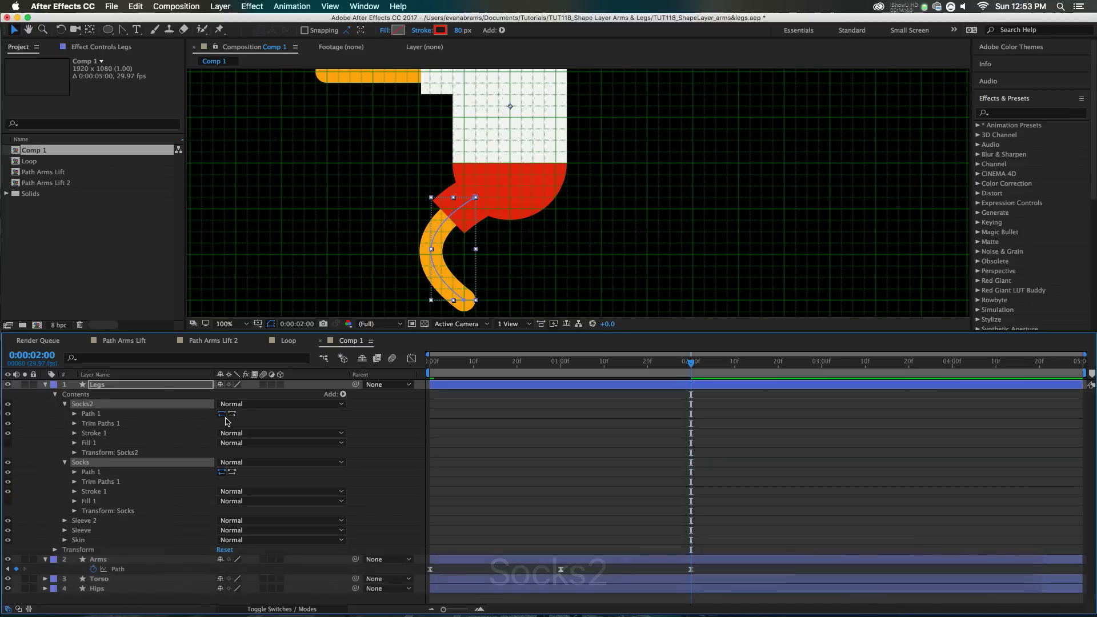
click(133, 413)
click(231, 413)
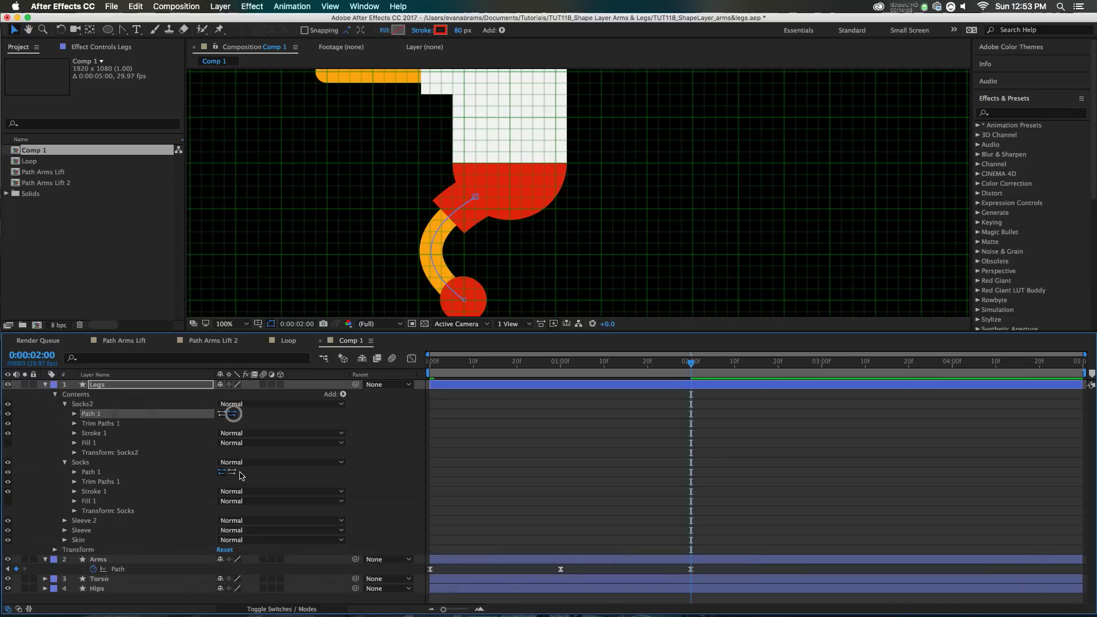
click(232, 468)
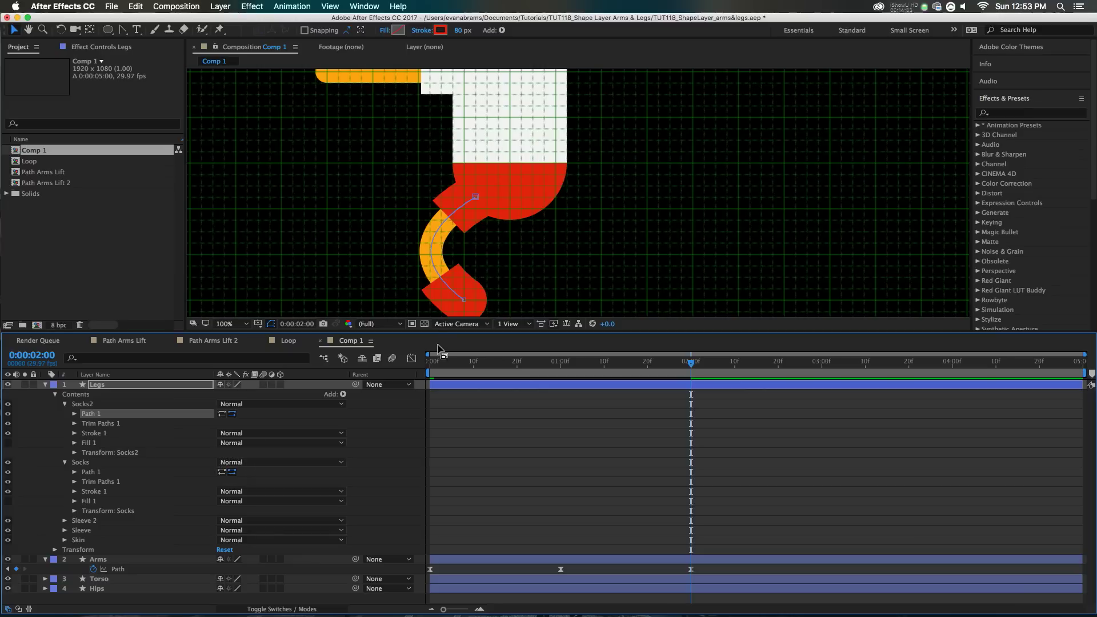
Recolor the strokes of both sock groups to the torso's off-white, F2F2F2, and set their stroke width to 45 px.
click(80, 404)
shift+click(81, 462)
click(441, 30)
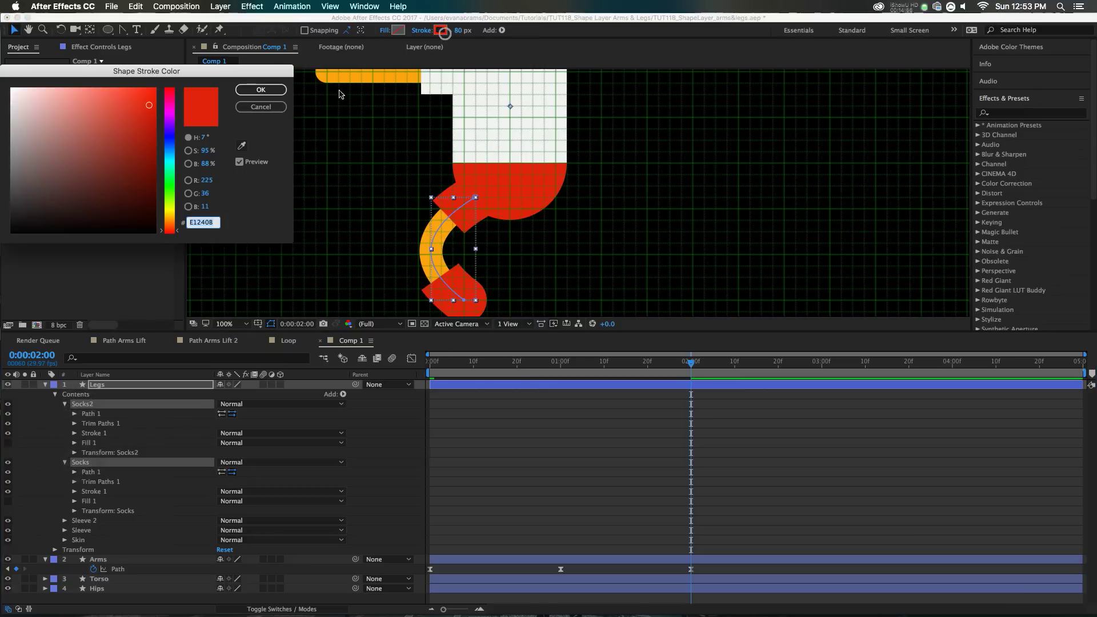
click(242, 147)
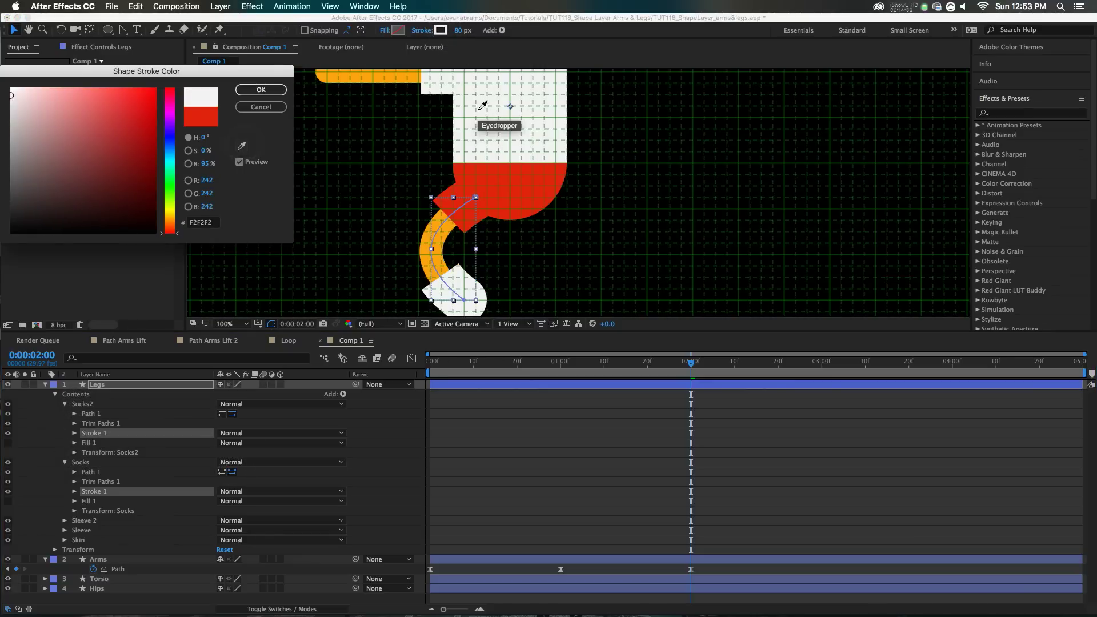
click(484, 106)
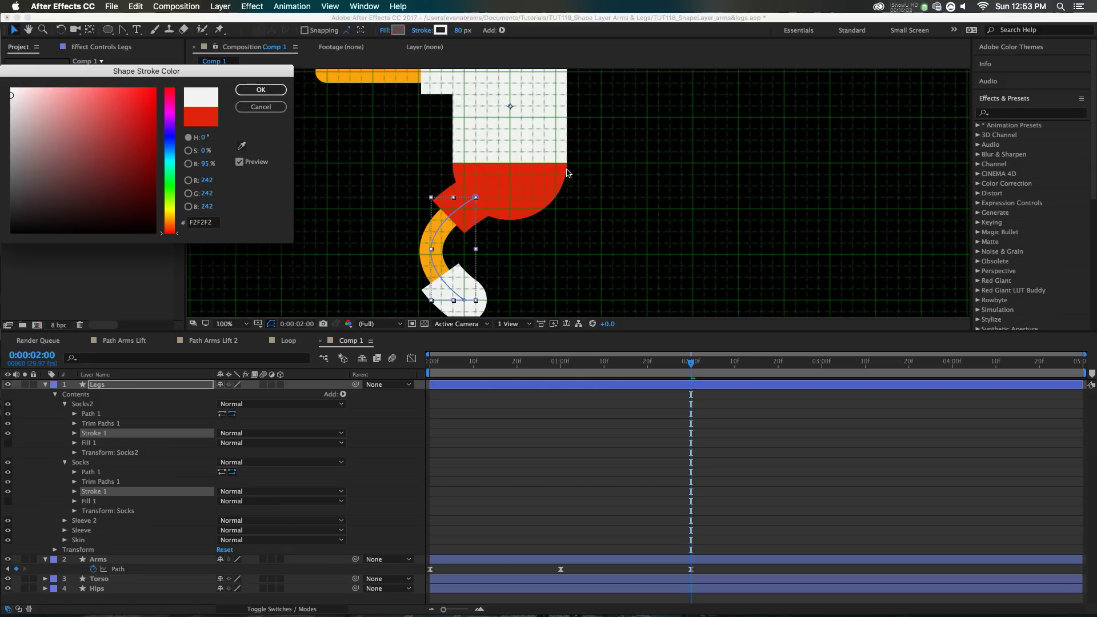
click(260, 90)
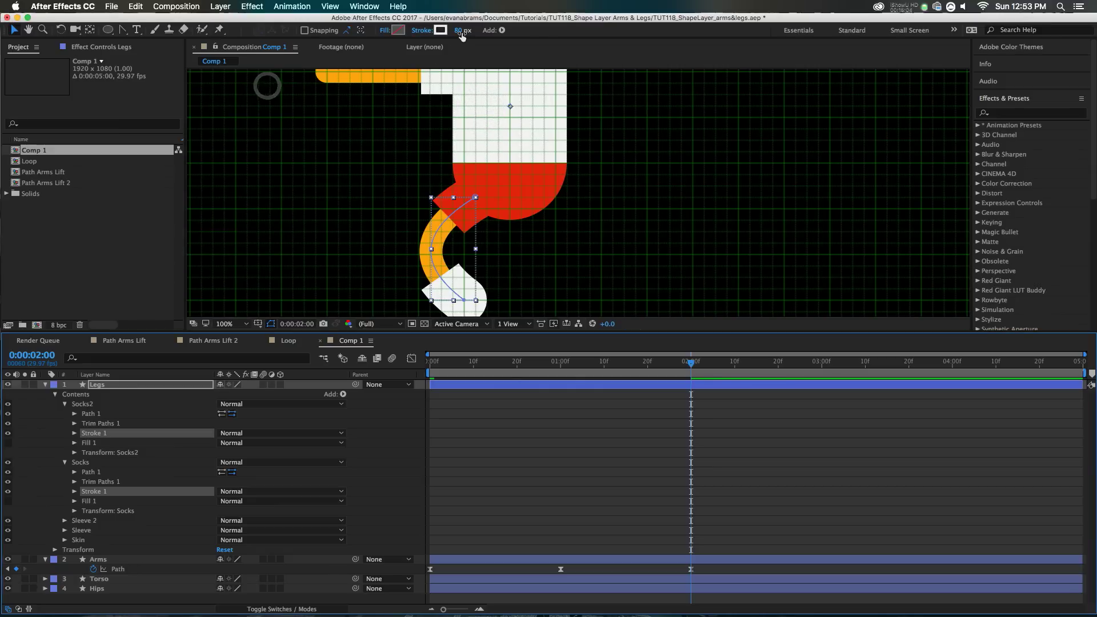
drag(458, 32, 436, 32)
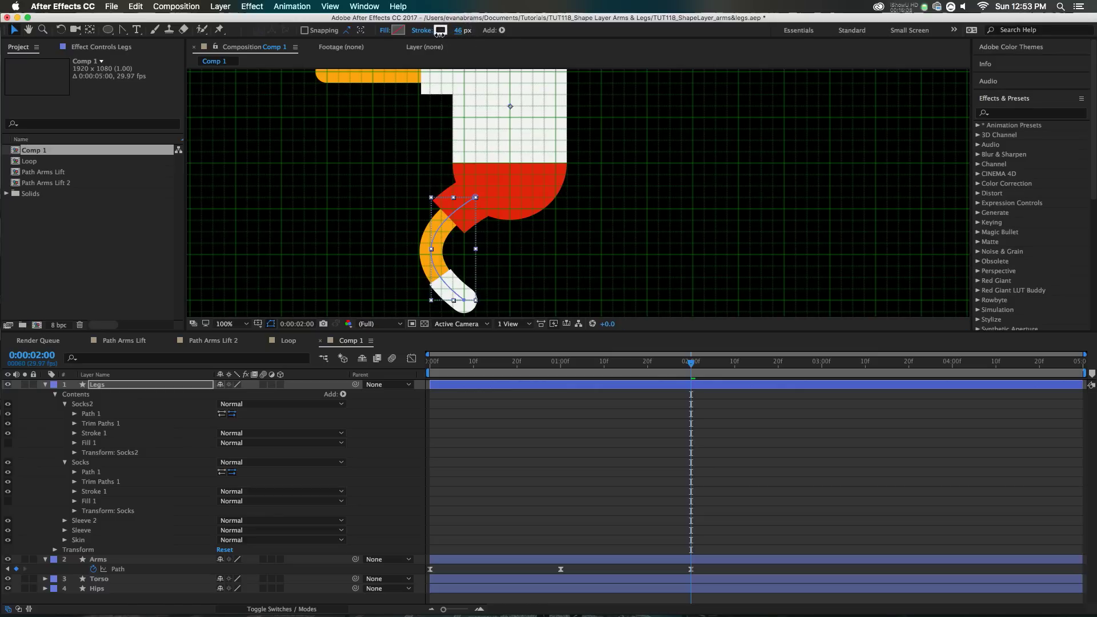
click(402, 451)
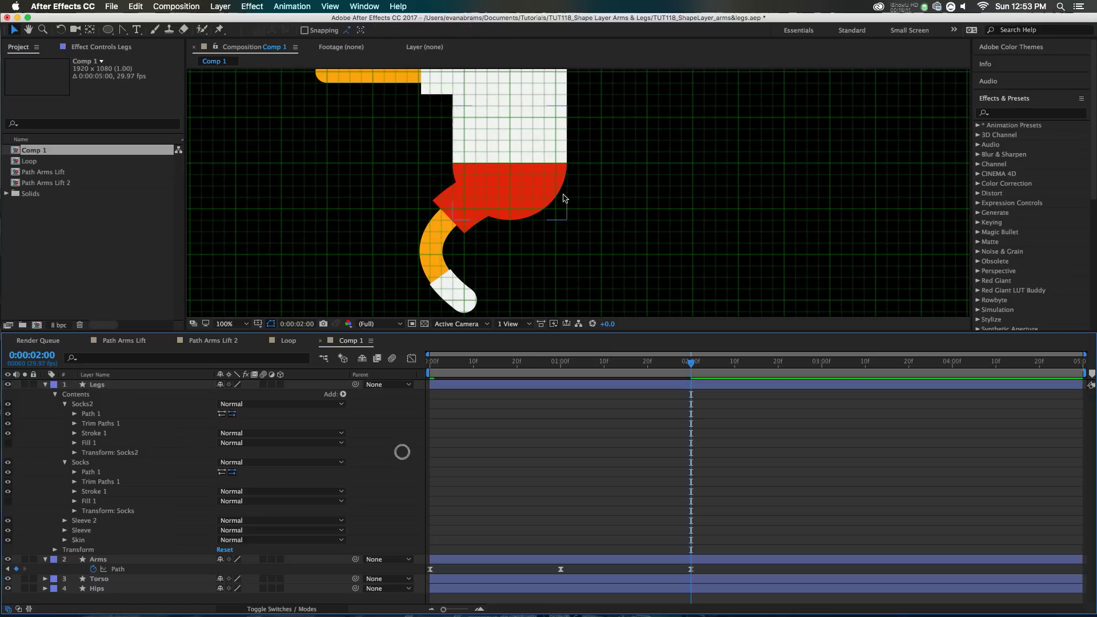
Preview the arm animation alongside the static leg by scrubbing through the first two seconds, and collapse both sock groups.
scroll(566, 201, down, 1)
scroll(551, 212, up, 1)
scroll(550, 212, down, 1)
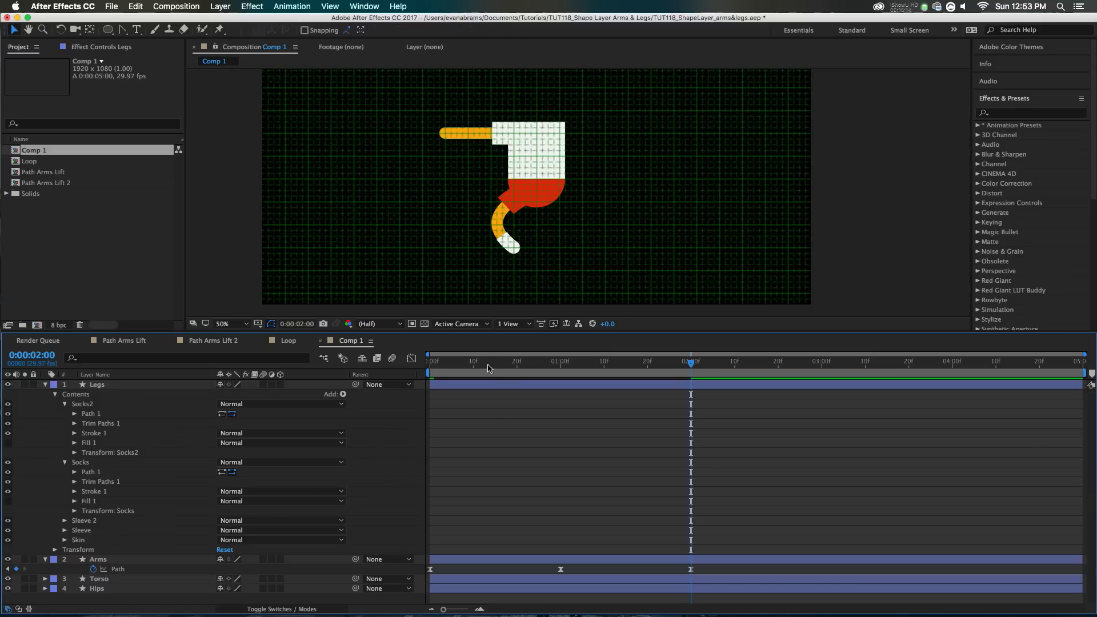
drag(480, 361, 564, 374)
drag(630, 399, 688, 396)
drag(537, 375, 491, 366)
click(65, 404)
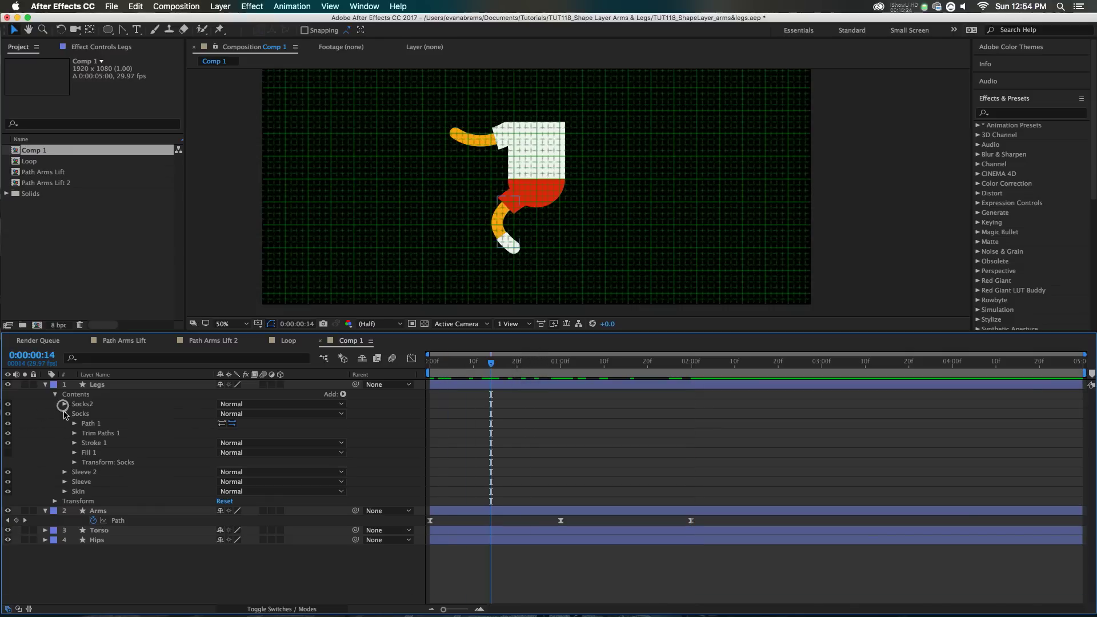
click(65, 413)
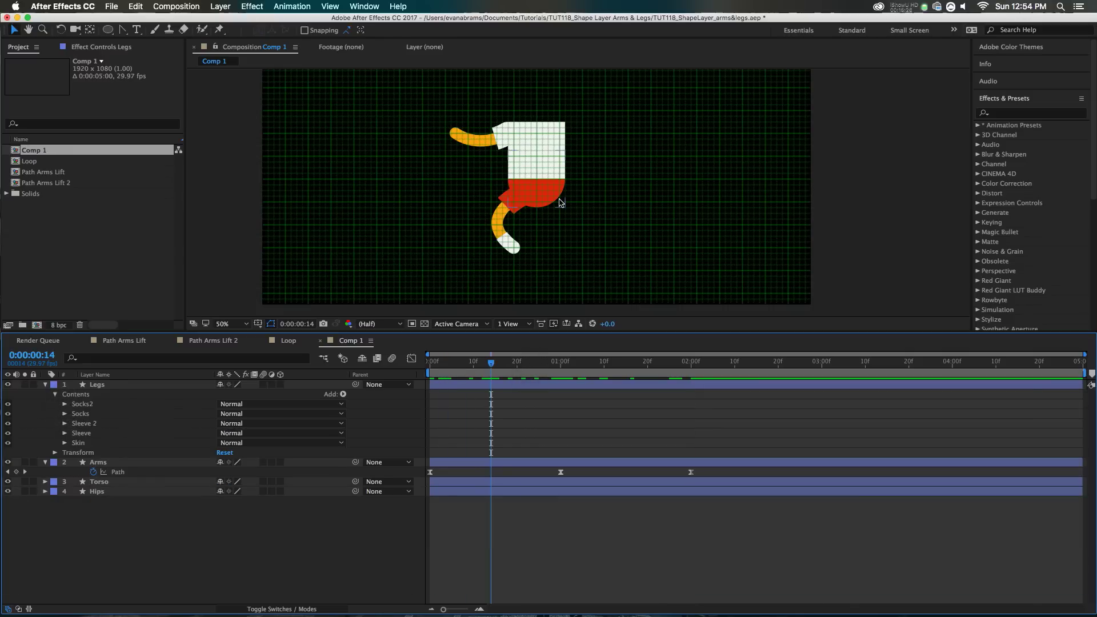
Examine the foot up close and briefly hide the Socks group to check which part of the sock it draws.
scroll(560, 202, up, 4)
click(95, 404)
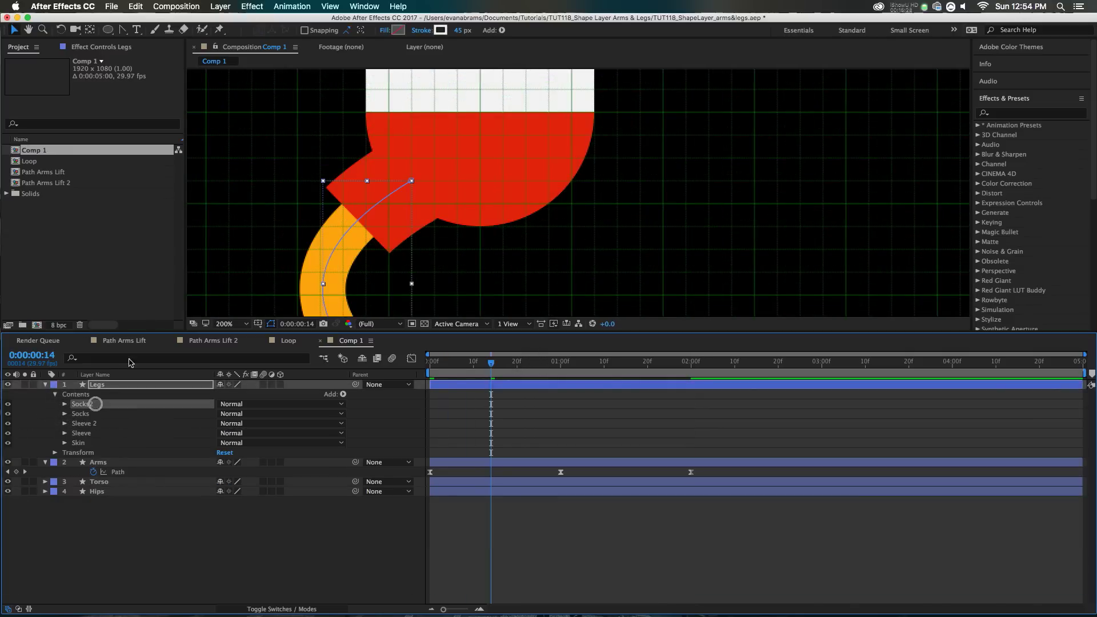
key(space)
drag(343, 216, 502, 82)
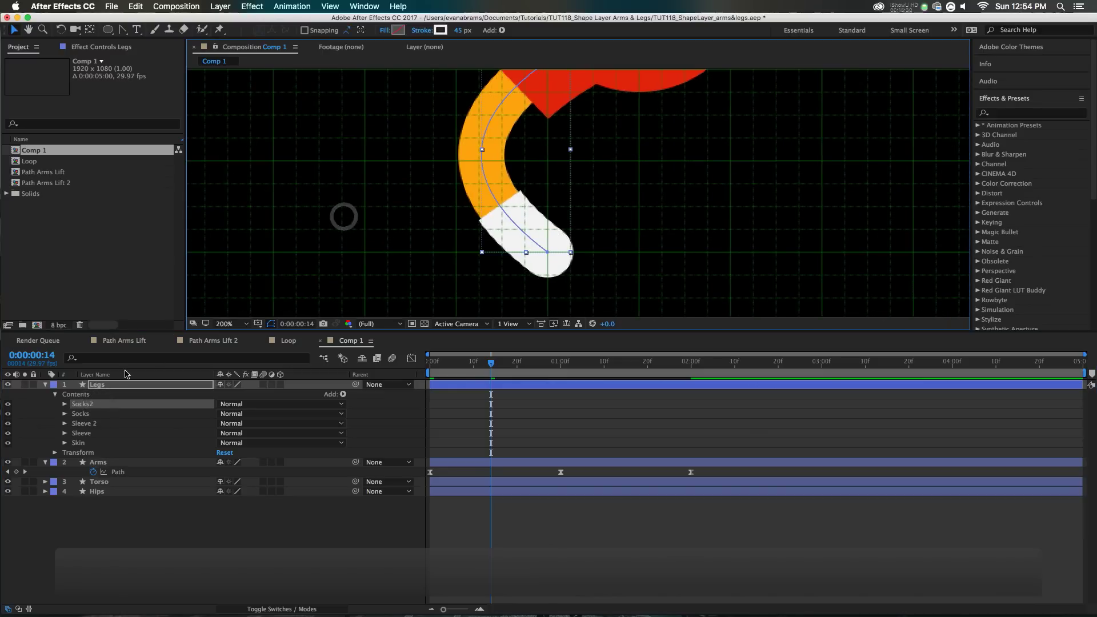
click(96, 414)
click(8, 413)
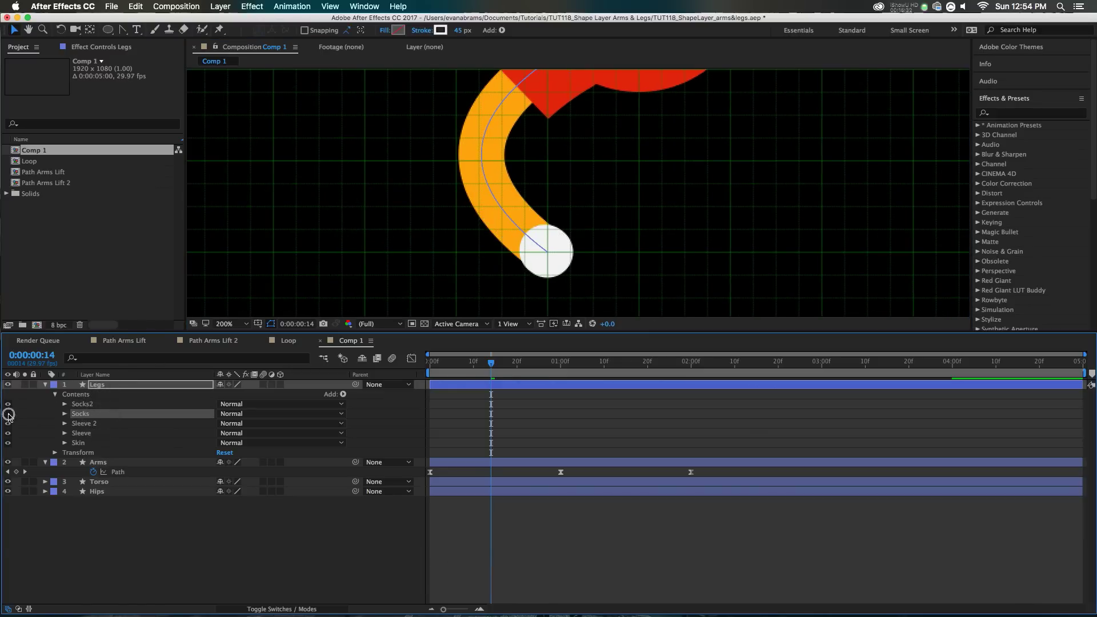
click(8, 414)
Duplicate the Socks group, move the copy to the top of the Legs contents and rename it Stripe.
click(87, 414)
key(super+d)
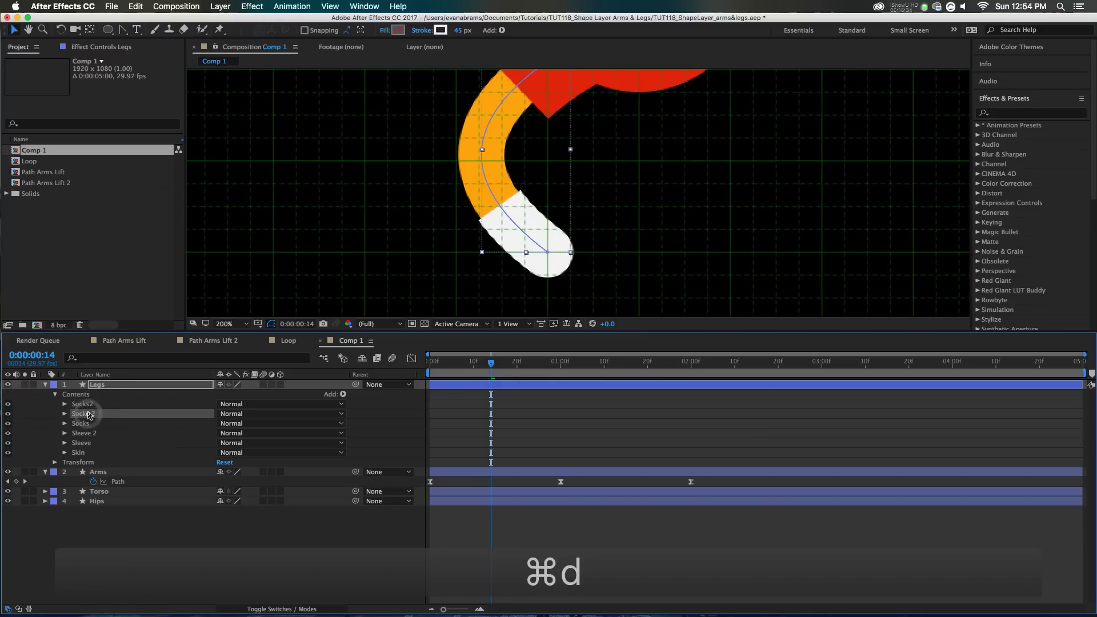
drag(88, 414, 90, 401)
key(Return)
text(Stripe)
key(Return)
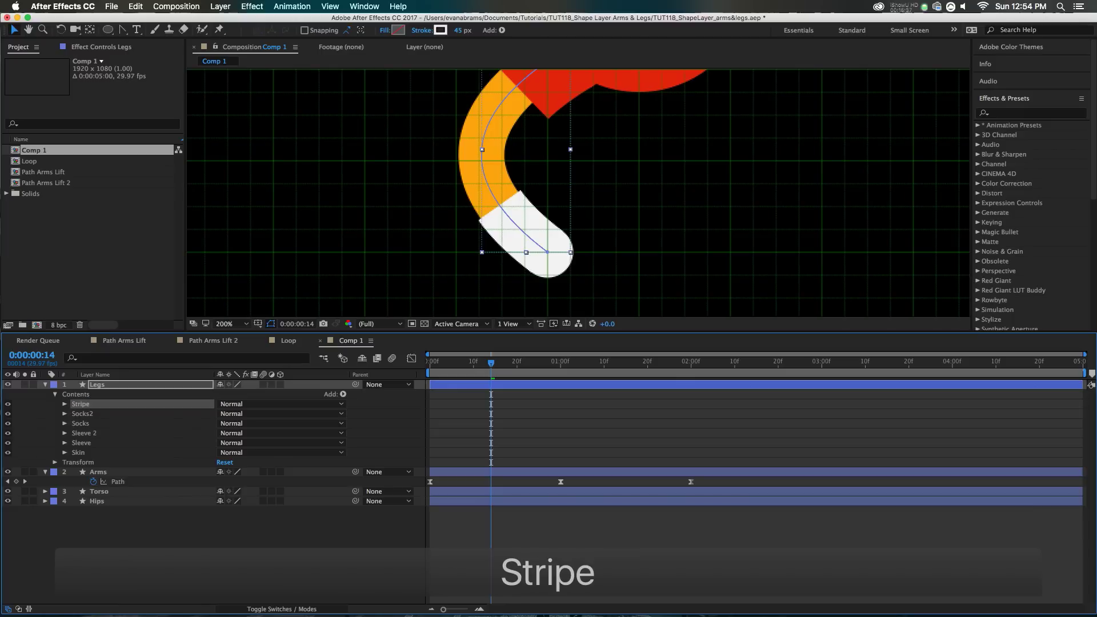
Recolor the Stripe group's stroke to the red sampled from the shorts.
scroll(522, 188, down, 2)
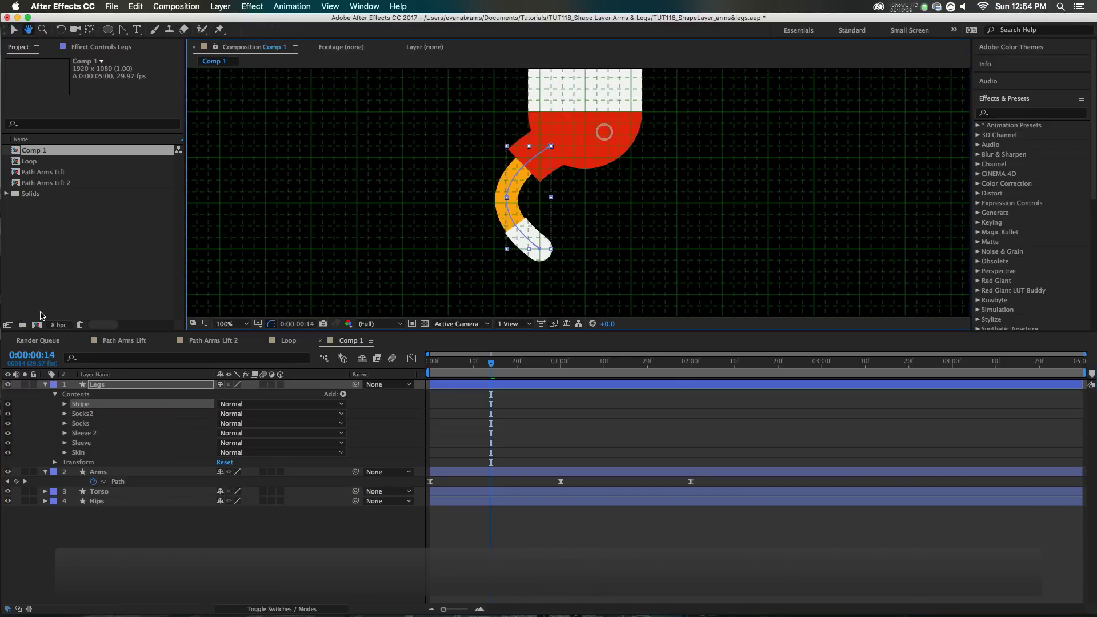
click(64, 404)
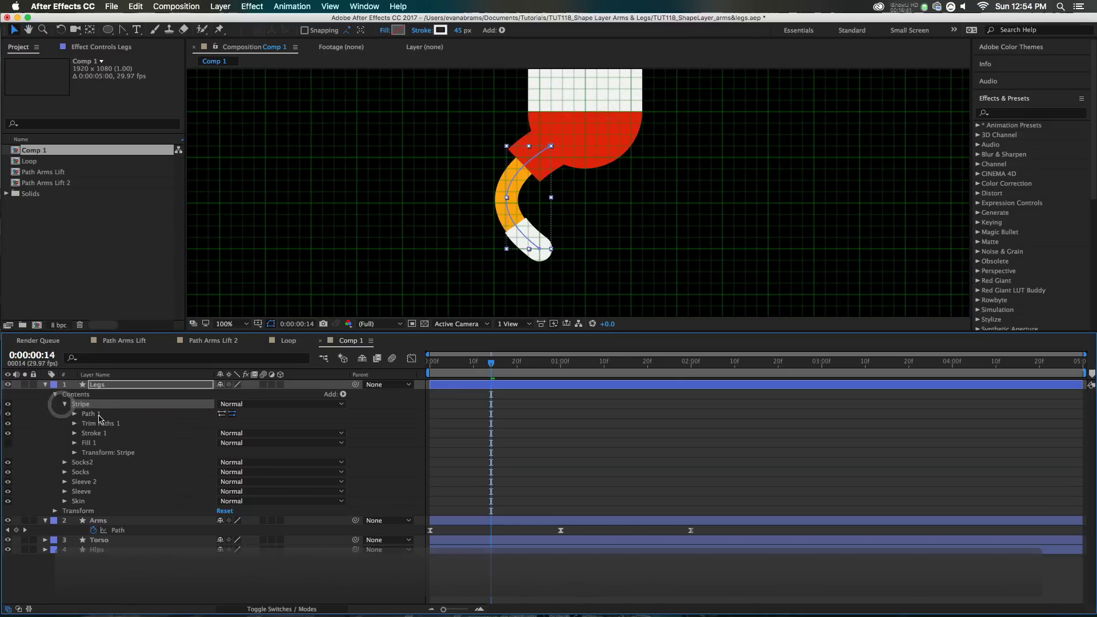
click(87, 434)
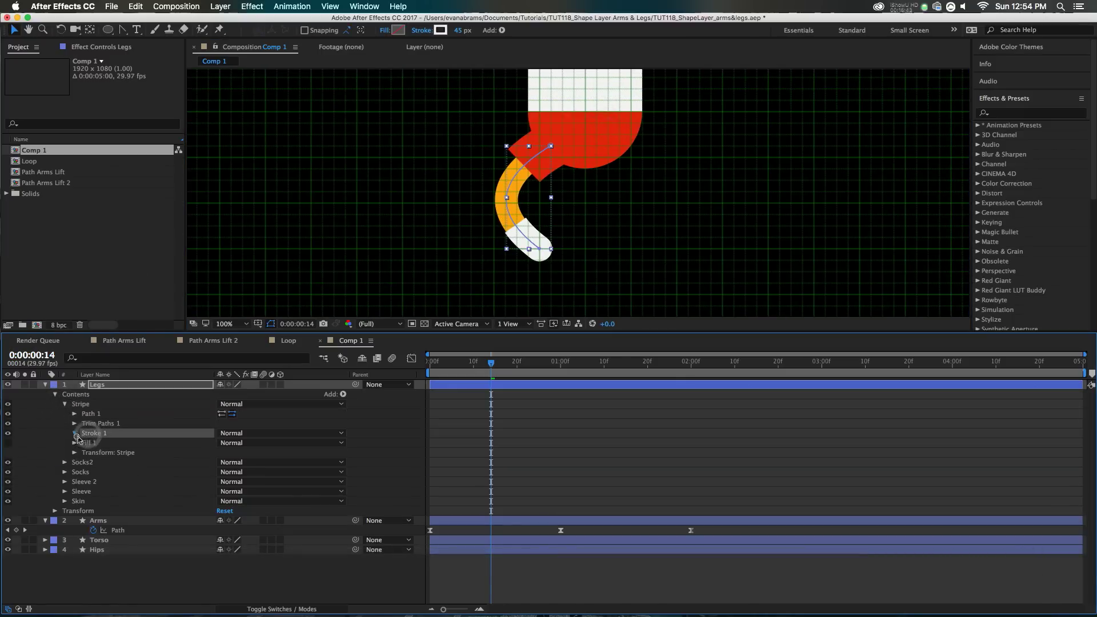
click(76, 434)
click(238, 452)
click(564, 131)
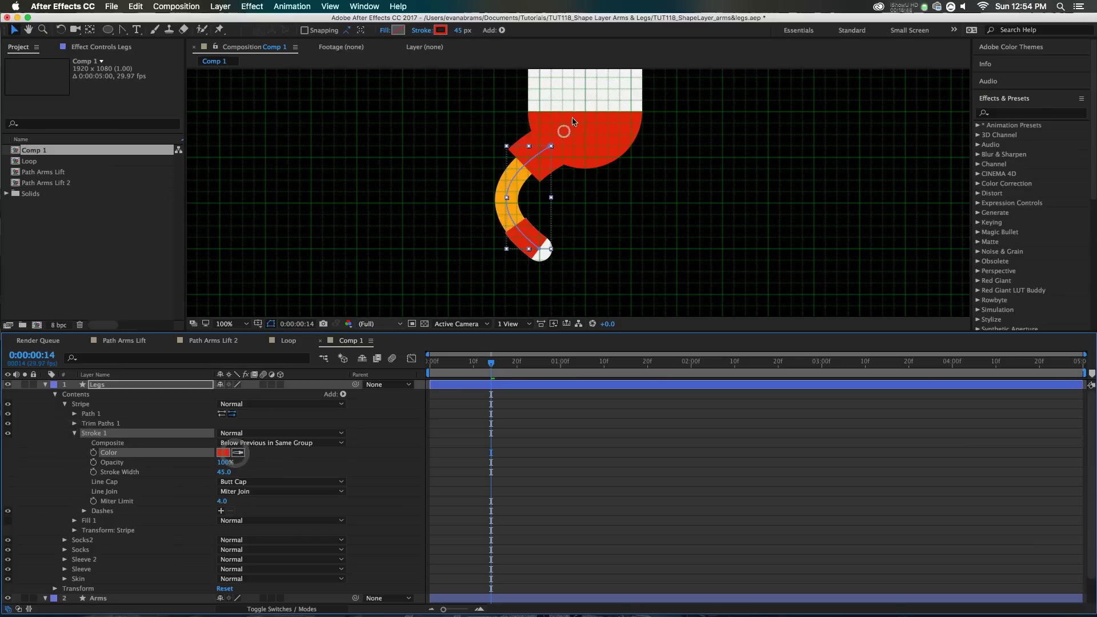
click(76, 434)
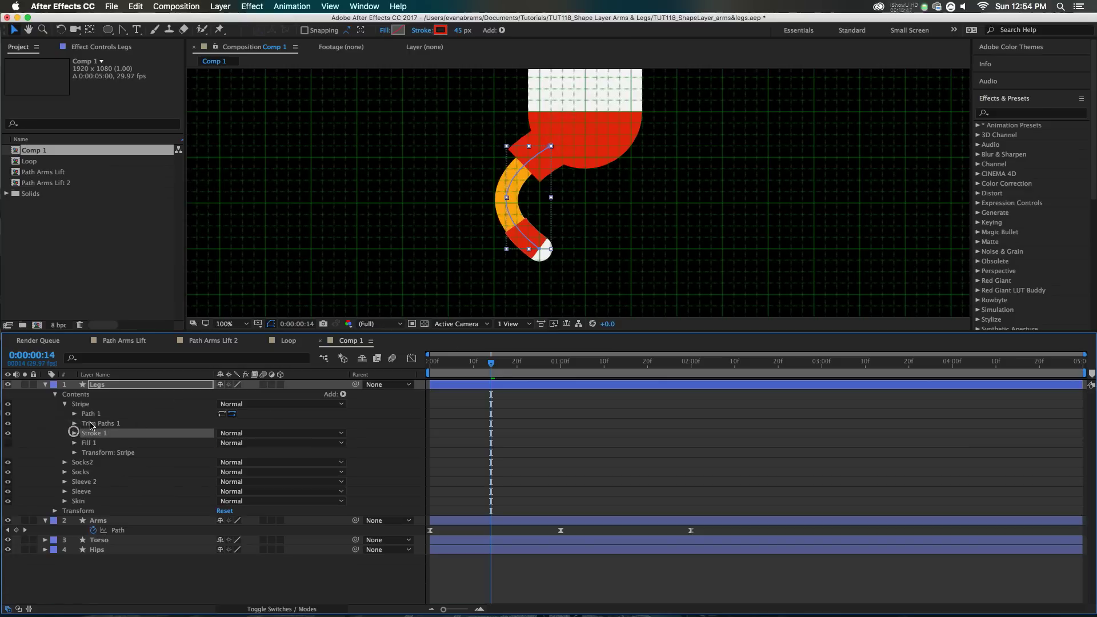
Set the Stripe group's Trim Paths end to 5% and its offset to 55° to form a band near the sock's upper edge.
click(75, 424)
click(225, 443)
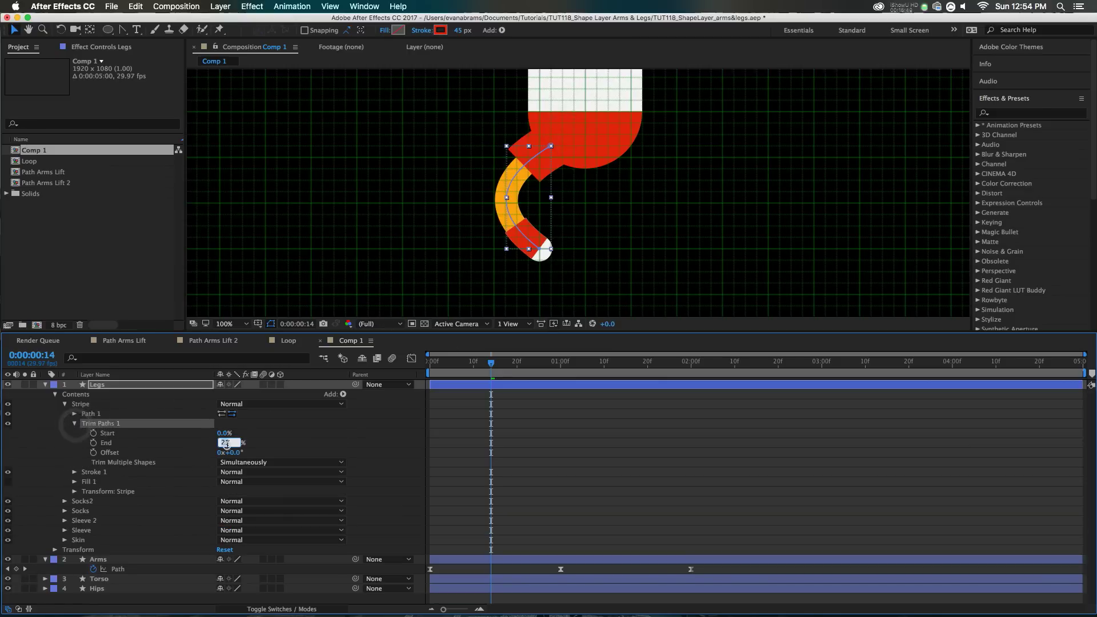
text(5)
key(Return)
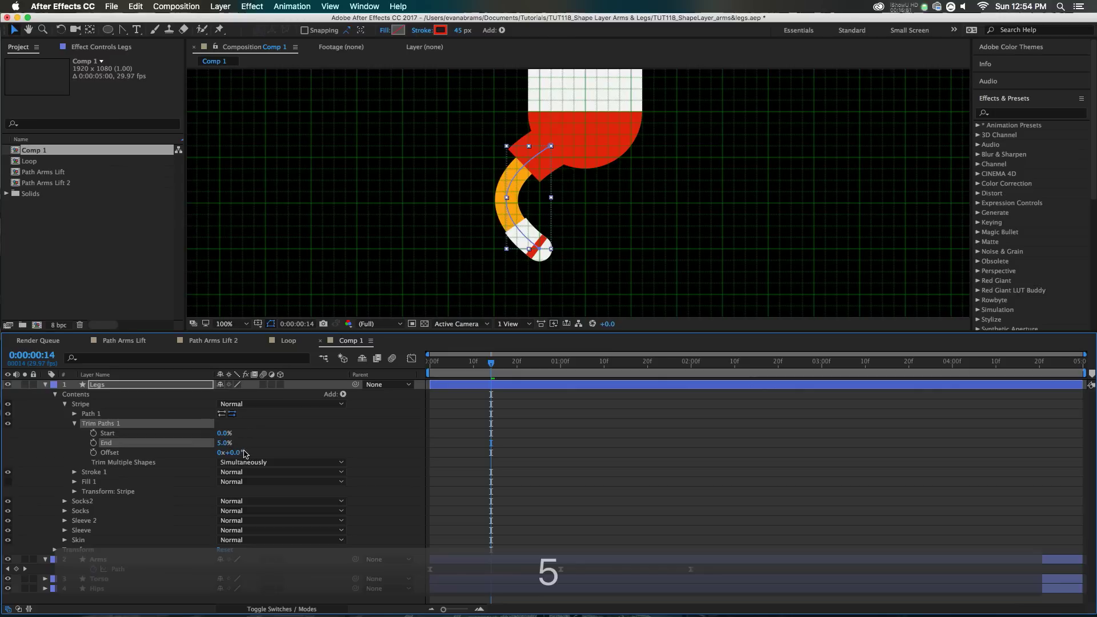
drag(236, 453, 258, 452)
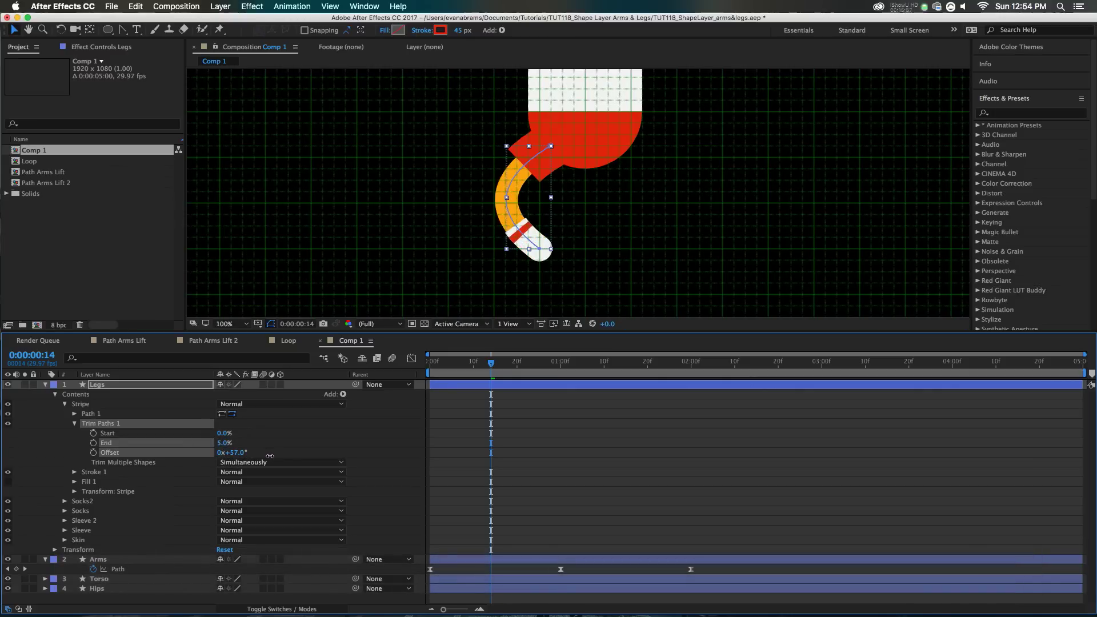
drag(269, 456, 269, 456)
text(55)
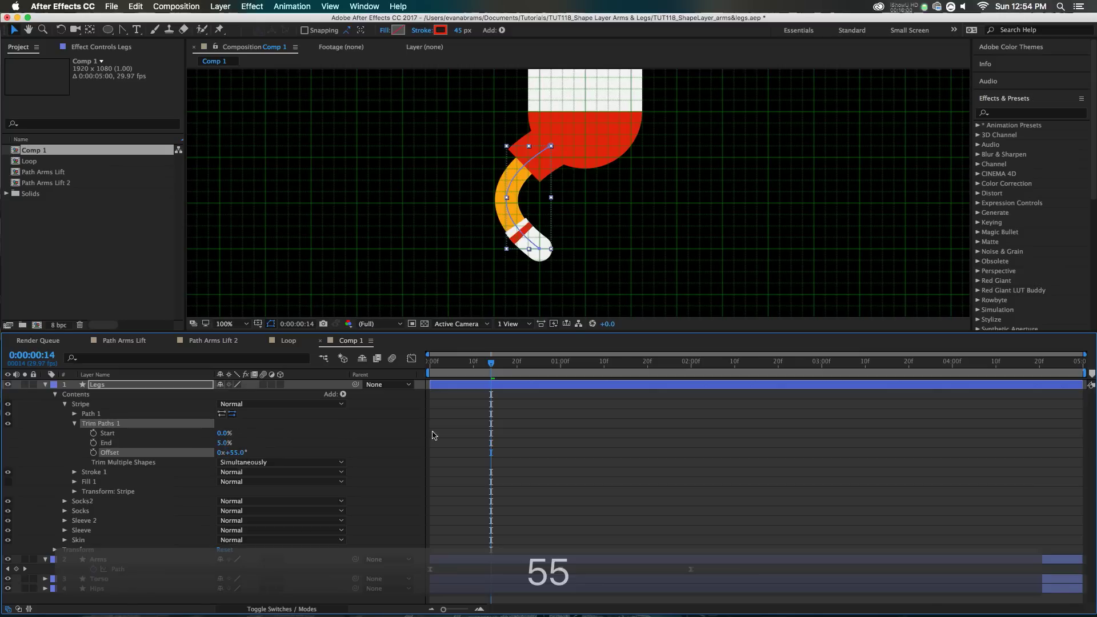
click(411, 440)
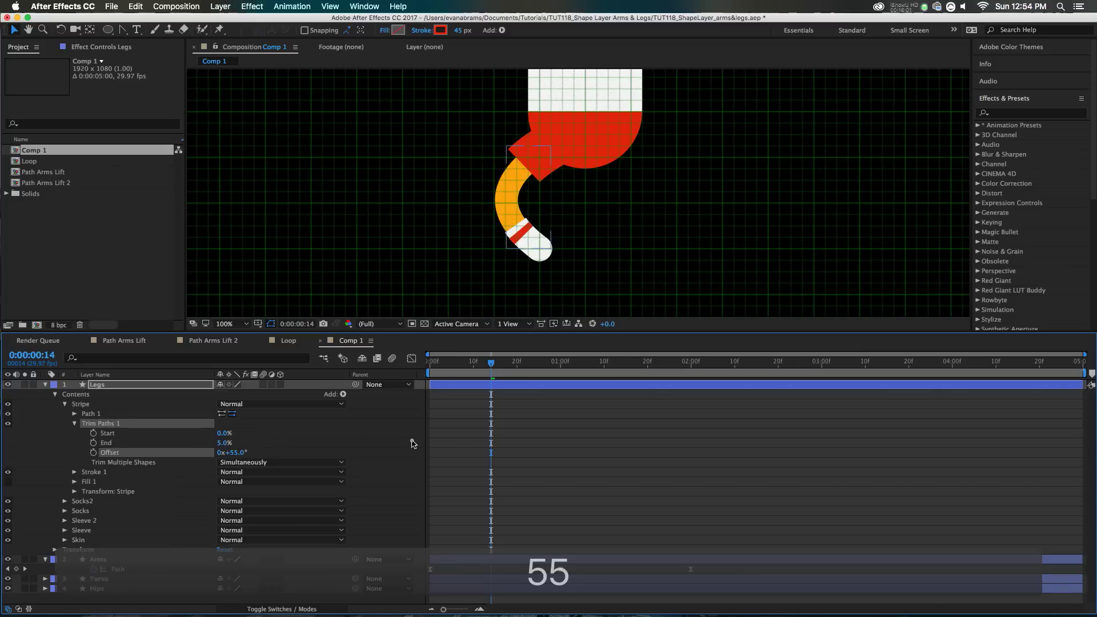
Add a keyframe to the leg's Skin path at 0:00:01:00 and apply Easy Ease to it.
click(559, 372)
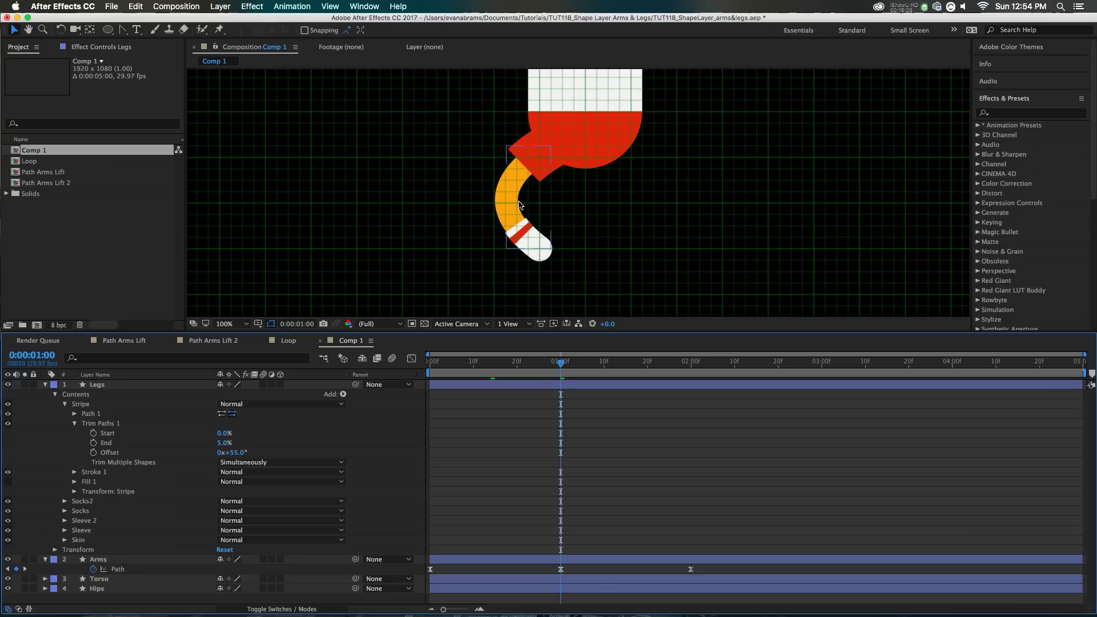
click(64, 404)
click(65, 452)
click(65, 452)
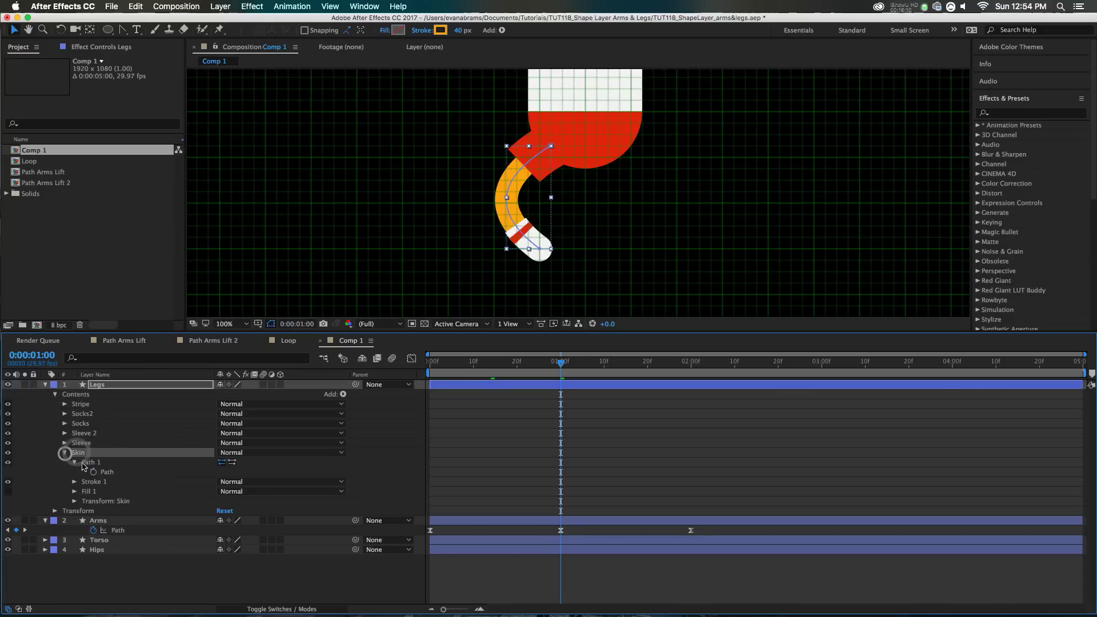
click(93, 472)
key(v)
scroll(582, 221, down, 1)
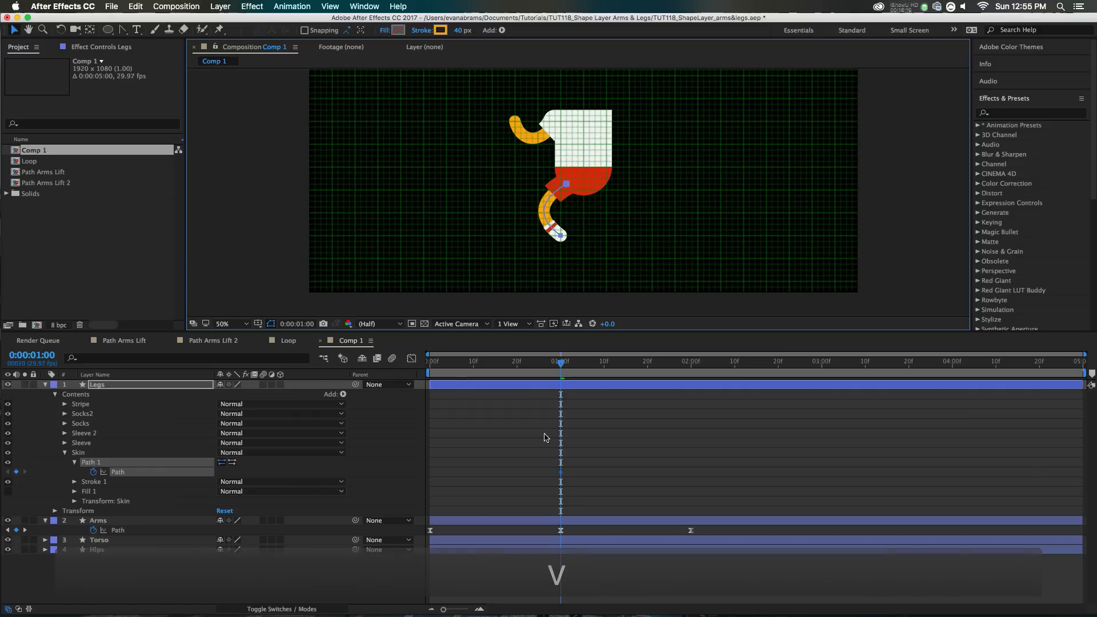
key(F9)
click(560, 473)
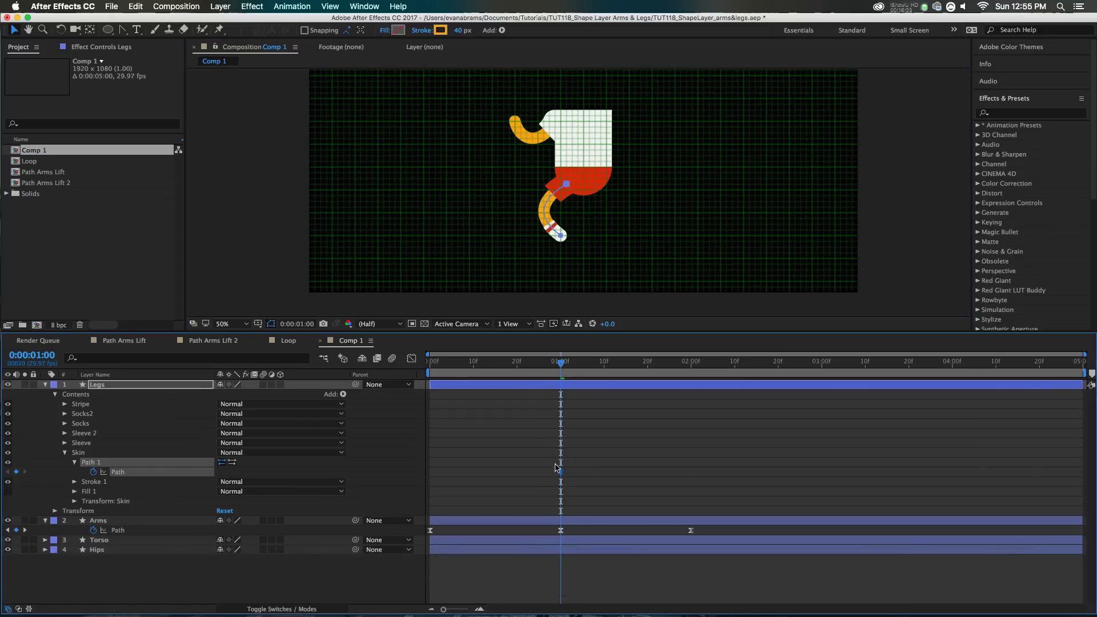
Move the leg's Skin path keyframe to 0:00:00:00, and at 0:00:01:00 reshape the path into a straight, vertically extended leg.
drag(457, 366, 430, 366)
click(561, 473)
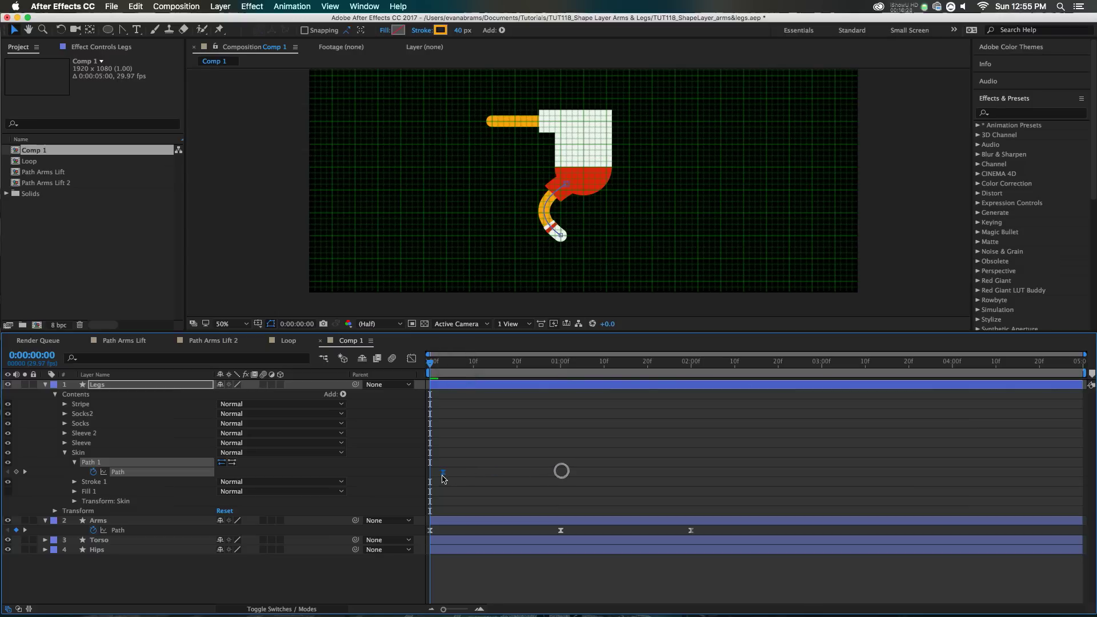
click(562, 366)
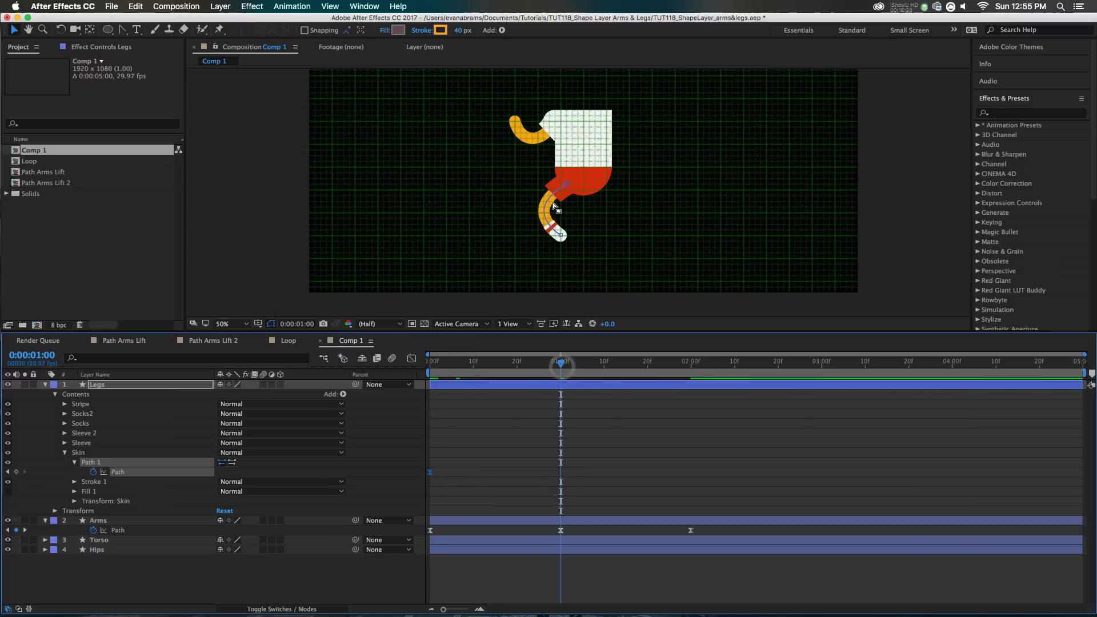
key(v)
click(562, 233)
drag(562, 252, 562, 264)
drag(539, 201, 561, 231)
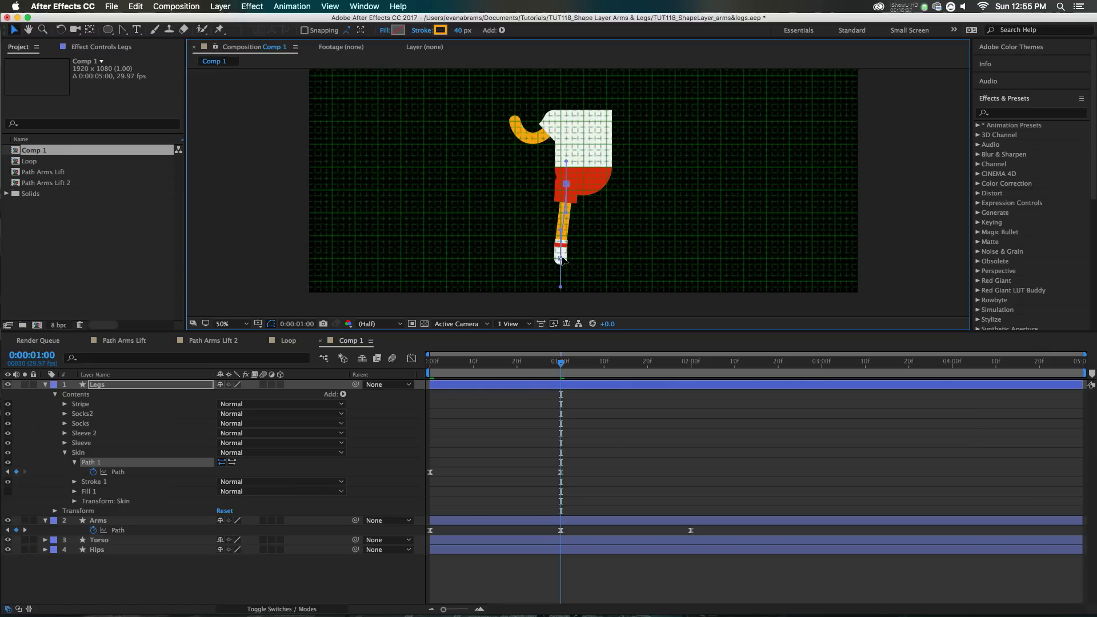
scroll(562, 263, up, 2)
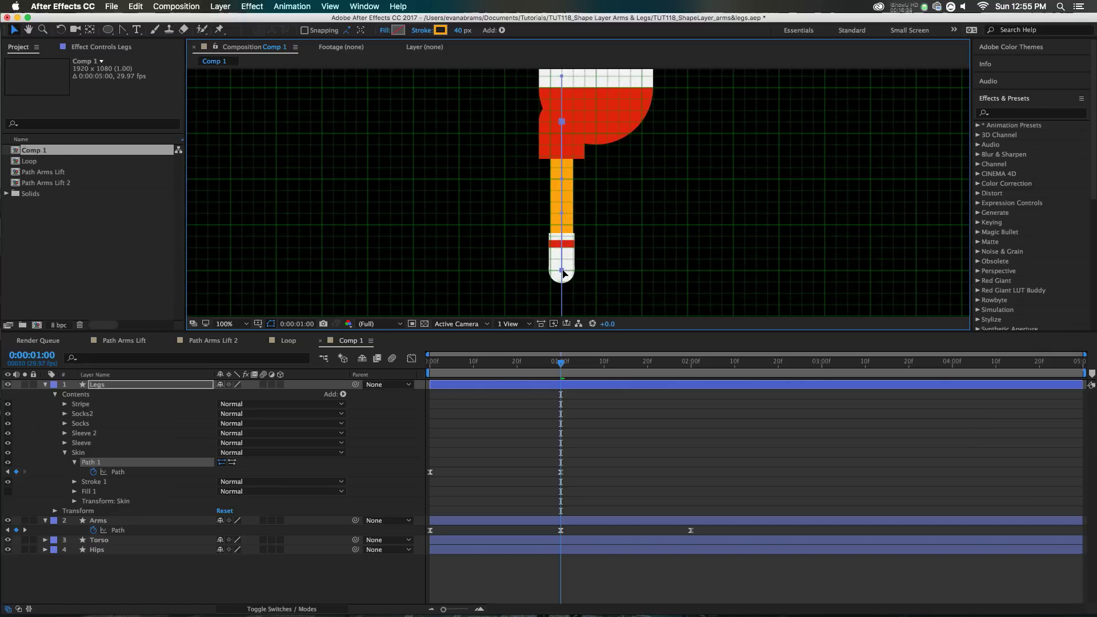
At 0:00:00:00, shift the bent leg's foot point so it lines up vertically beneath the hip point.
drag(559, 371, 429, 371)
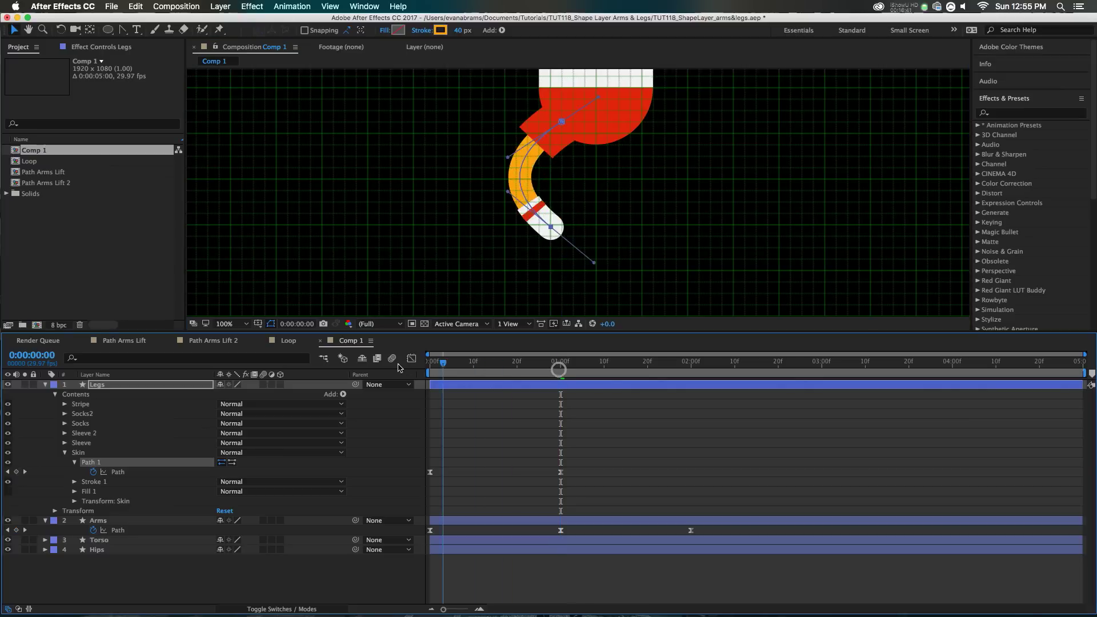
drag(551, 229, 561, 228)
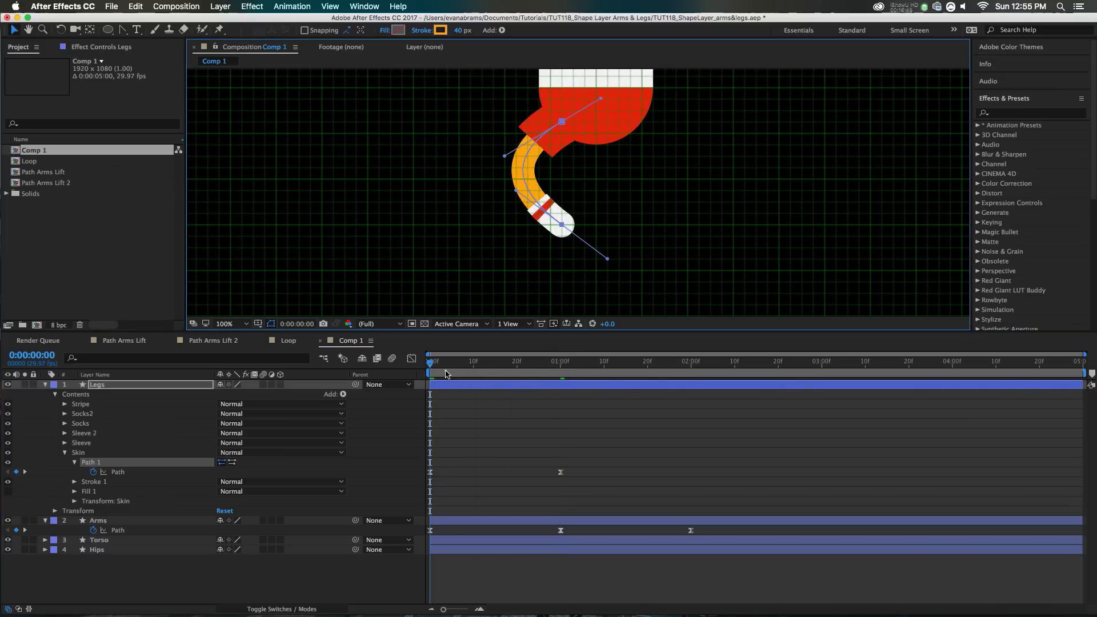
drag(447, 375, 560, 374)
key(comma)
key(super+shift+j)
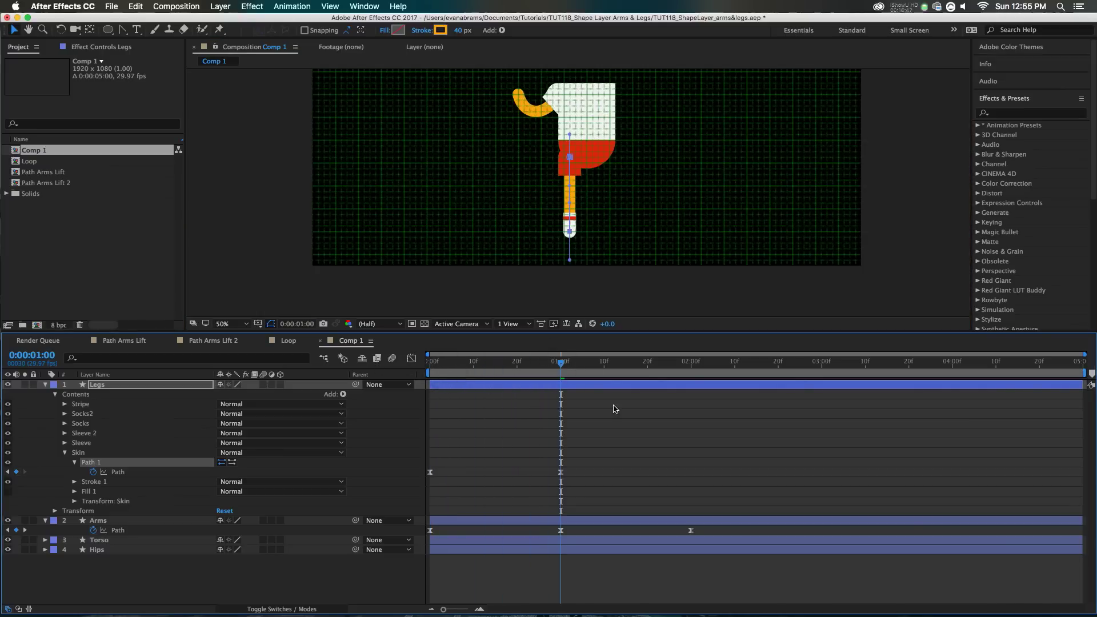
Copy the leg's first Skin path keyframe to 0:00:02:00 so the leg returns to its bent pose.
click(661, 368)
key(k)
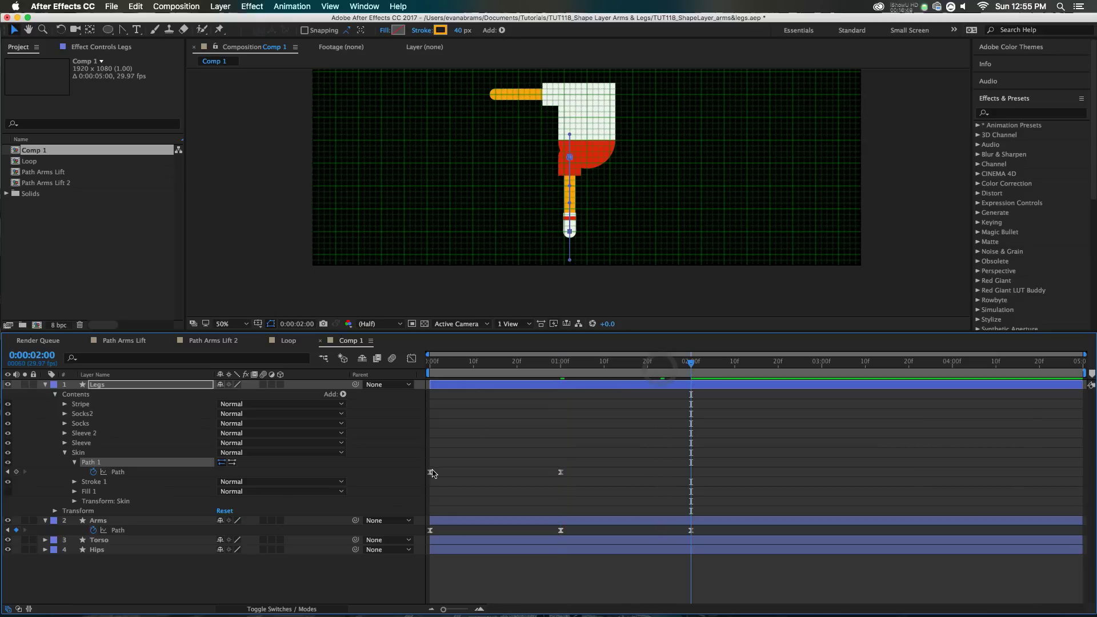
click(431, 472)
key(super+c)
key(super+v)
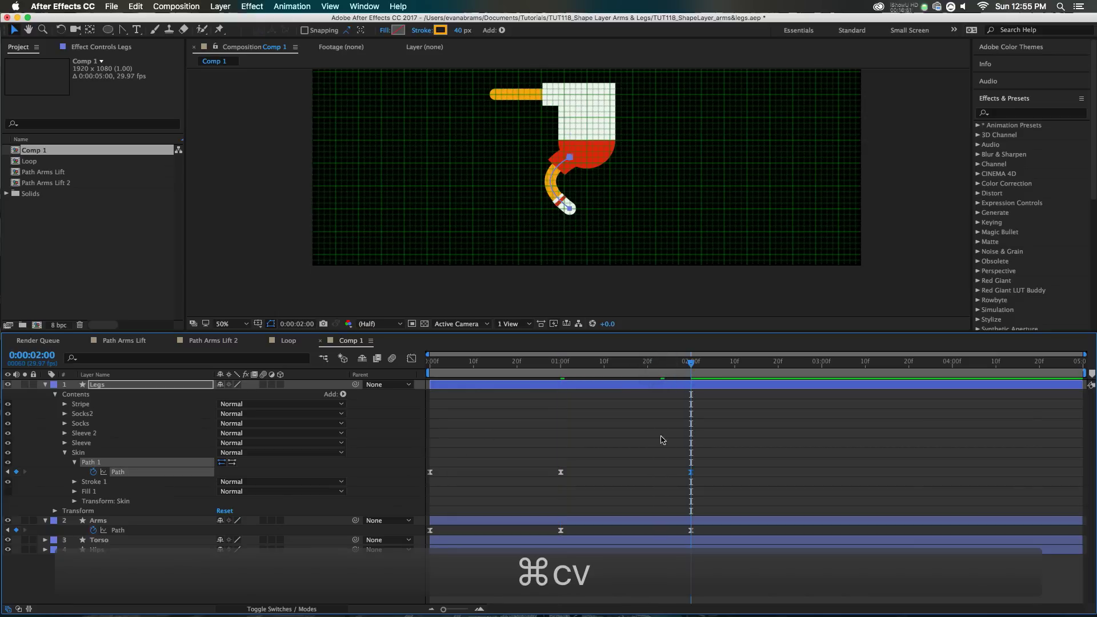
Play back the leg animation to check the bend and extension, returning to 0:00:01:00.
drag(670, 371, 566, 386)
key(Page_Up)
key(space)
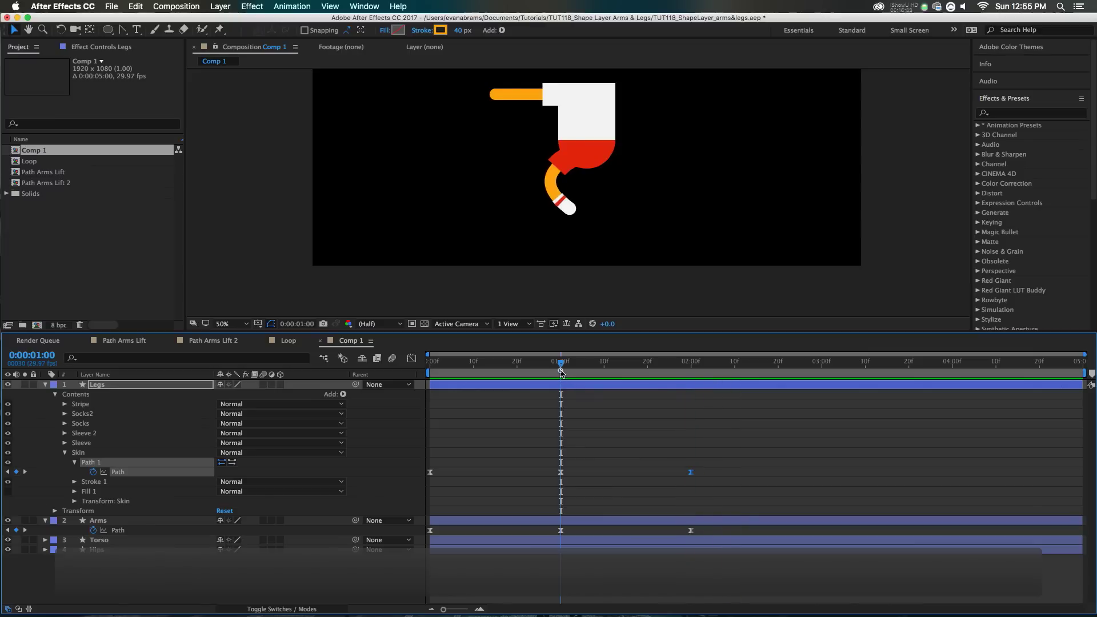
click(561, 371)
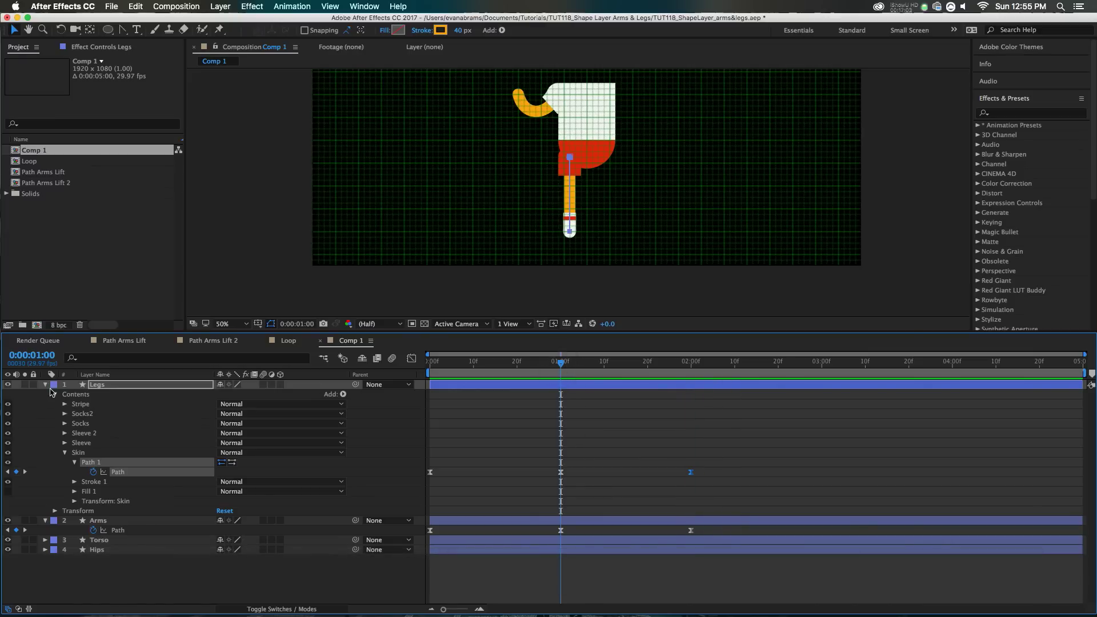
Collapse the Legs layer and add a Repeater to the Arms layer's Contents.
click(45, 387)
click(180, 453)
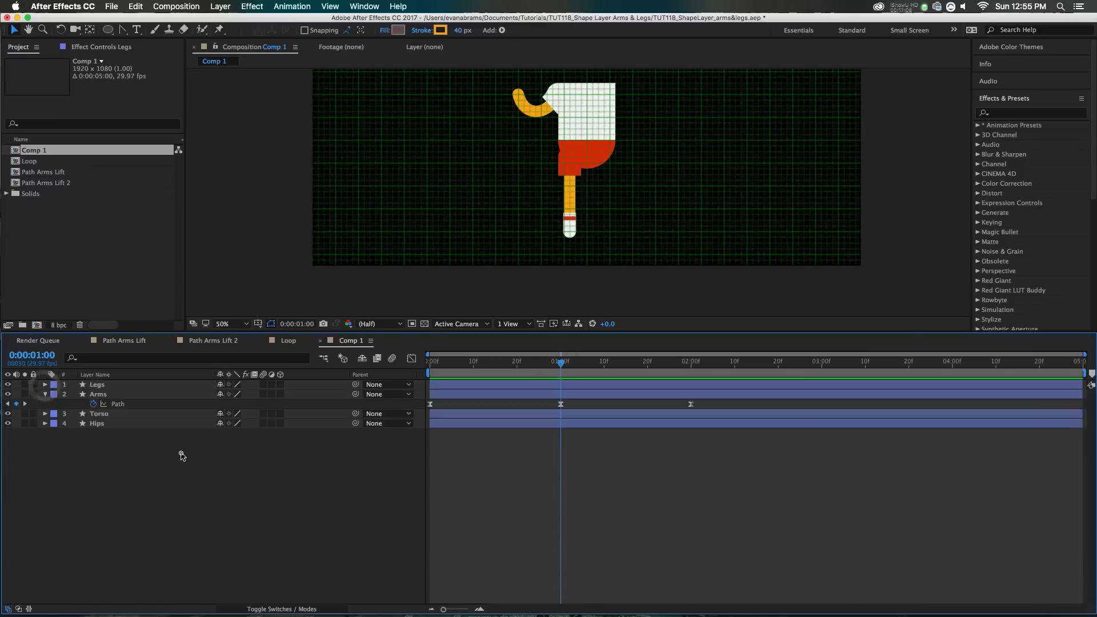
drag(492, 214, 472, 253)
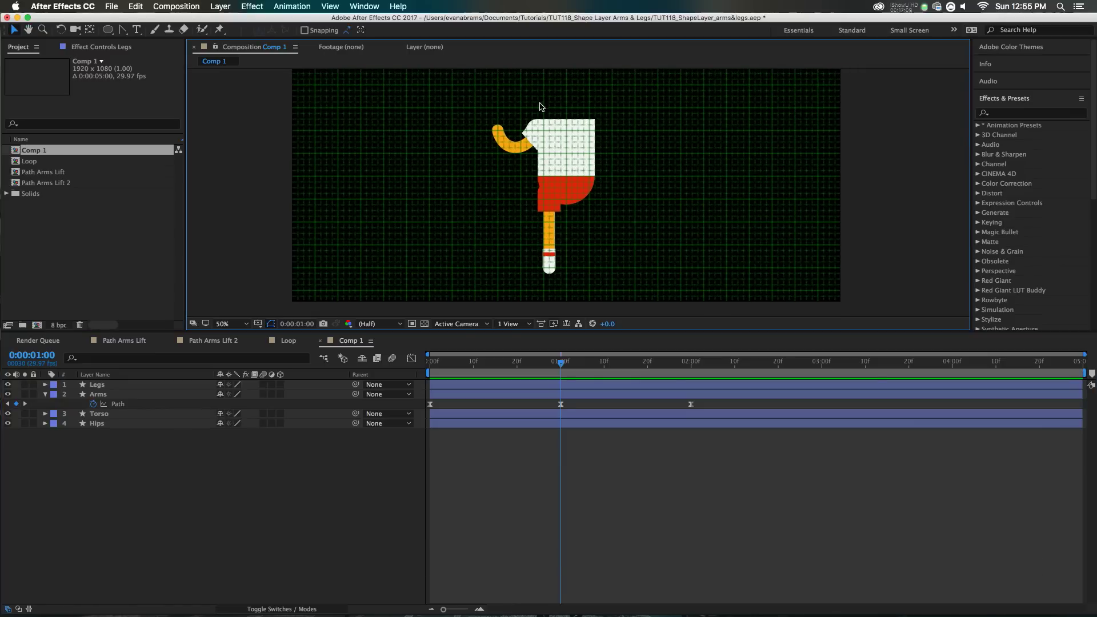
click(533, 136)
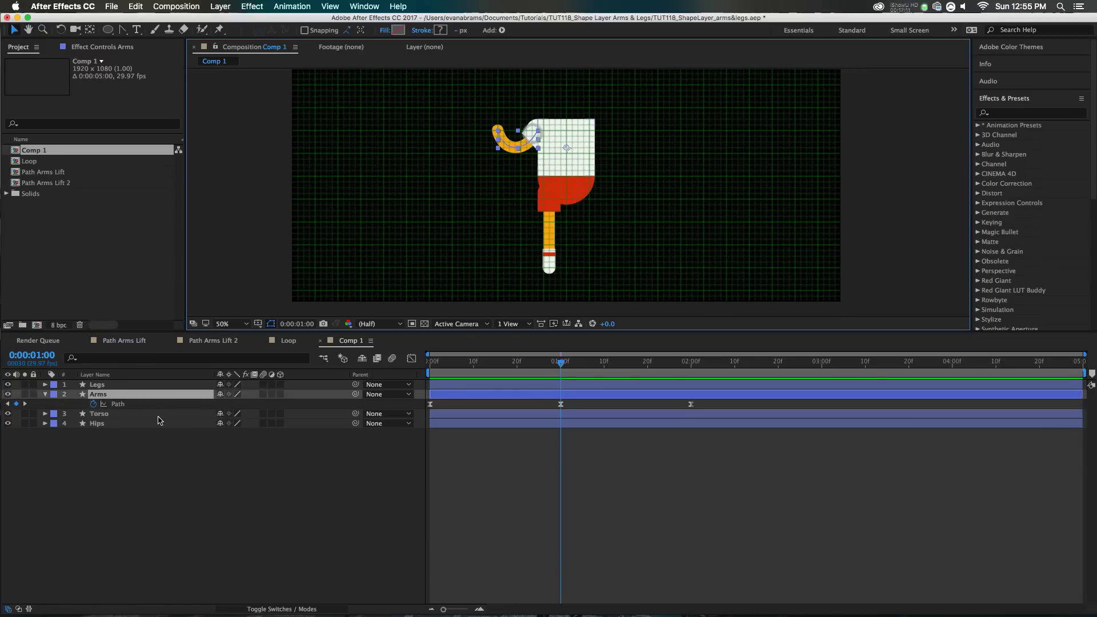
click(103, 394)
click(45, 394)
click(45, 394)
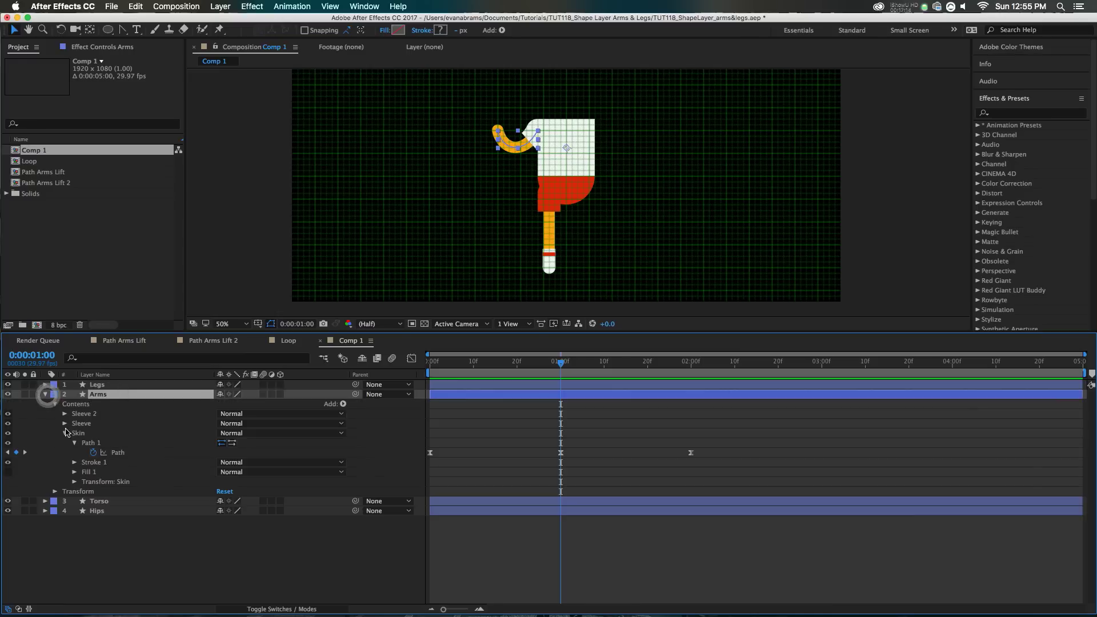
click(64, 433)
click(83, 403)
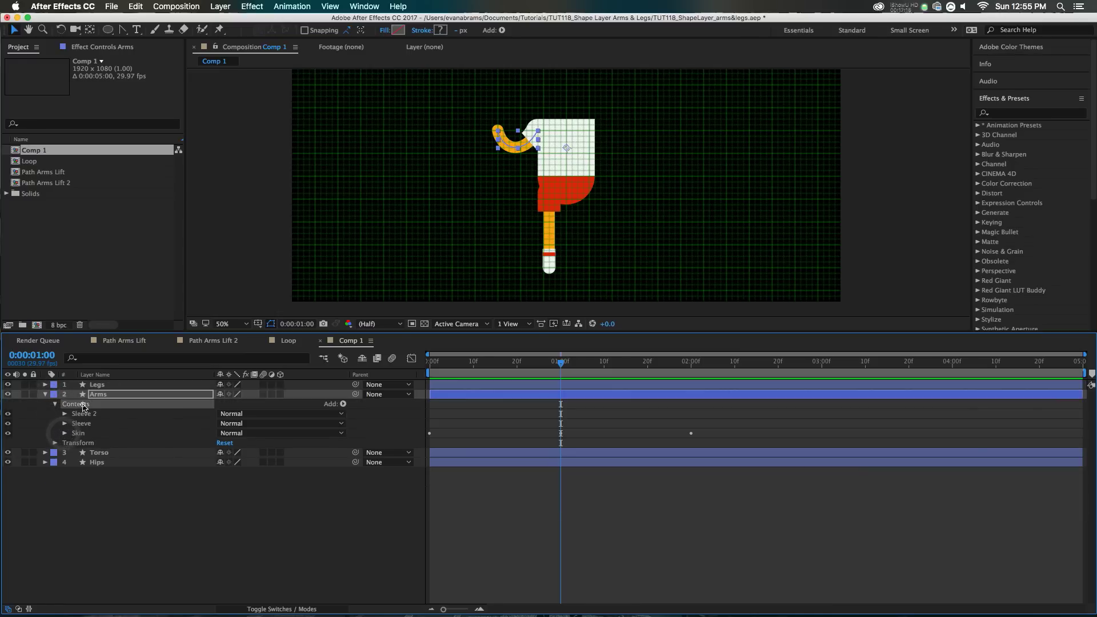
click(344, 403)
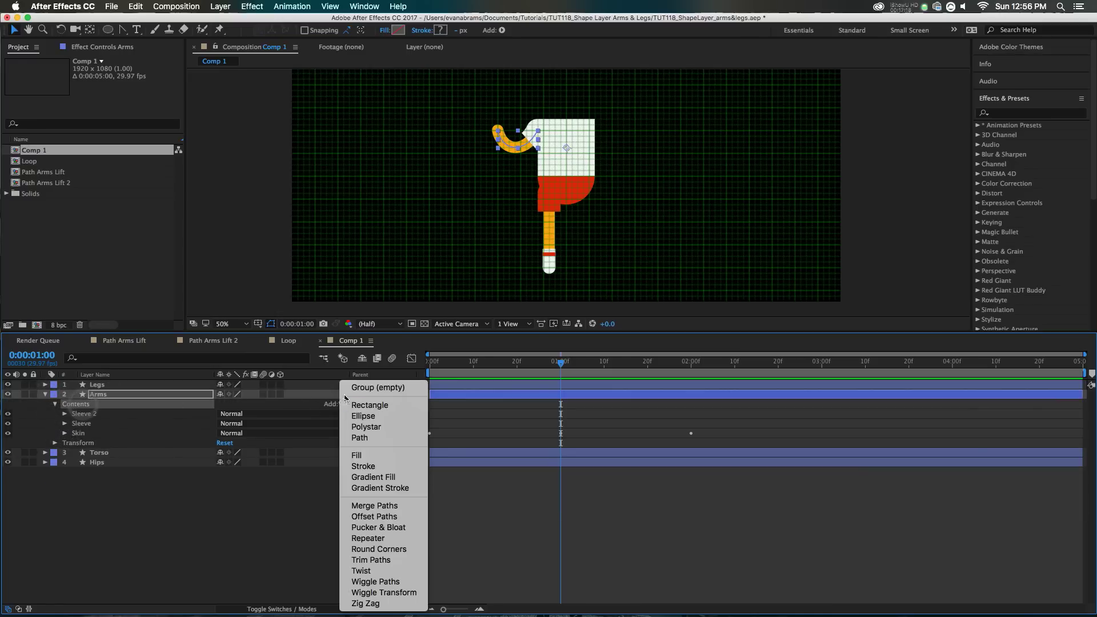
click(387, 539)
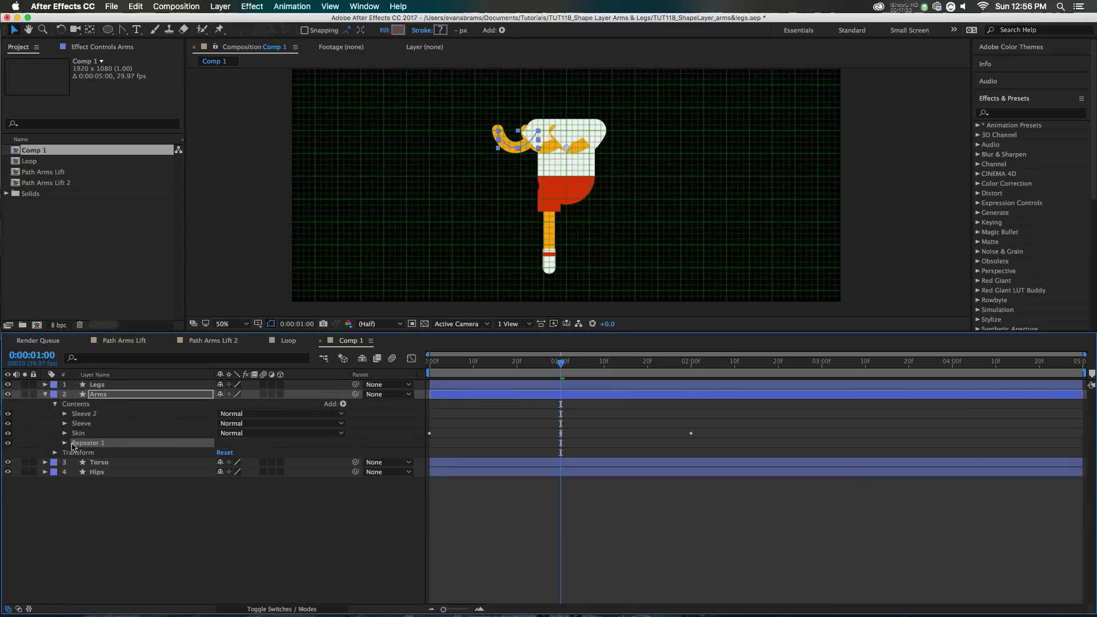
Set the Arms Repeater's number of copies to 2.
click(64, 443)
click(221, 452)
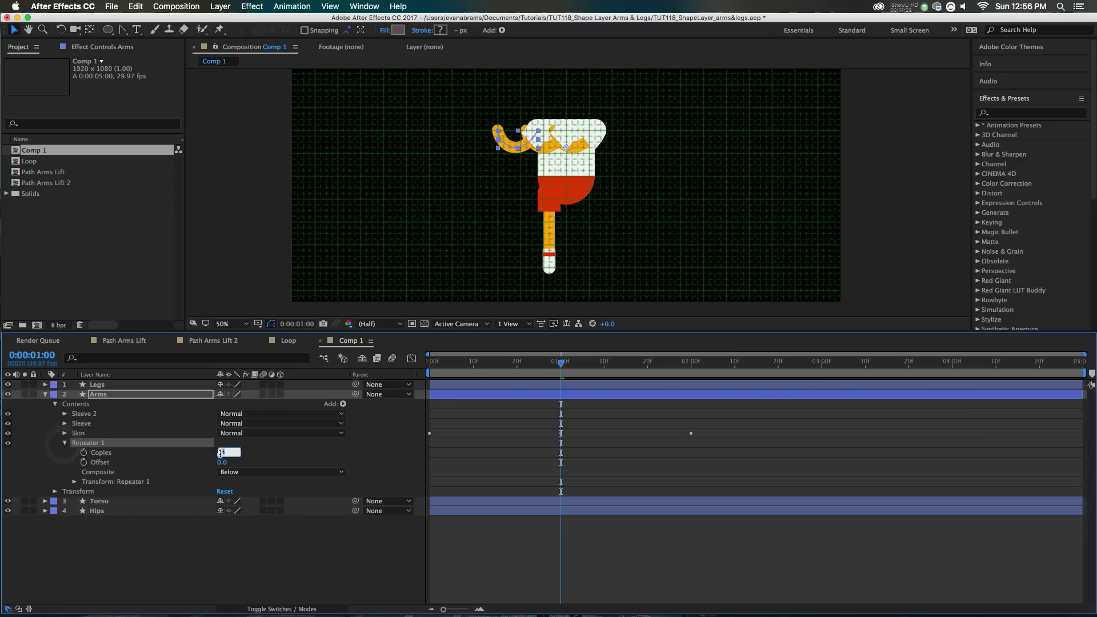
text(2)
key(Return)
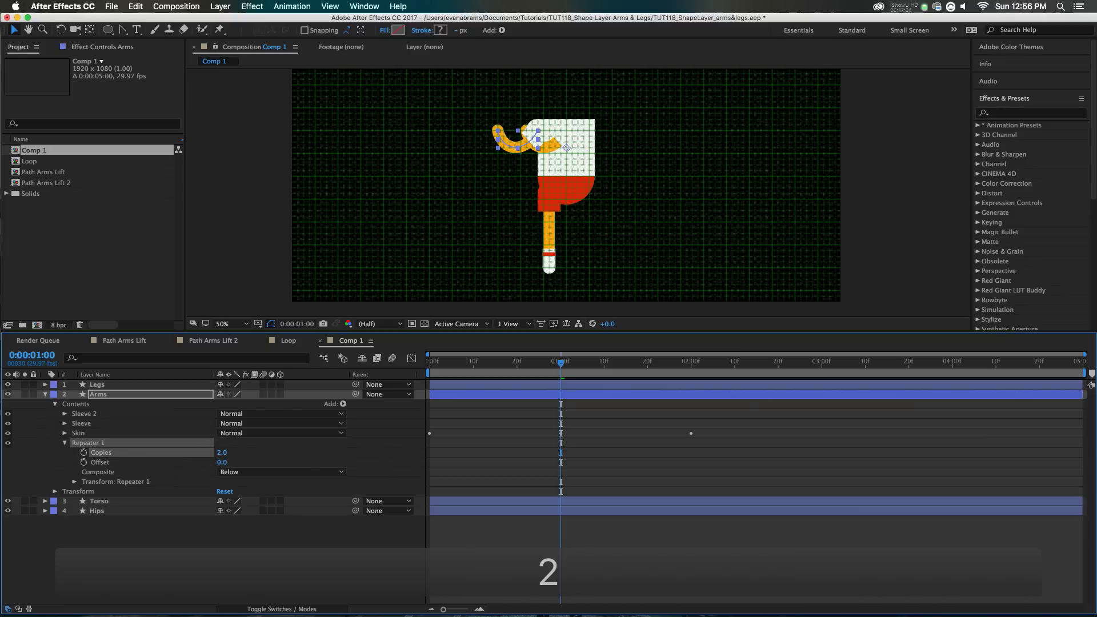
Examine the Arms Repeater's copies, composite and transform properties and the Skin and Sleeve groups stacked above it.
click(73, 480)
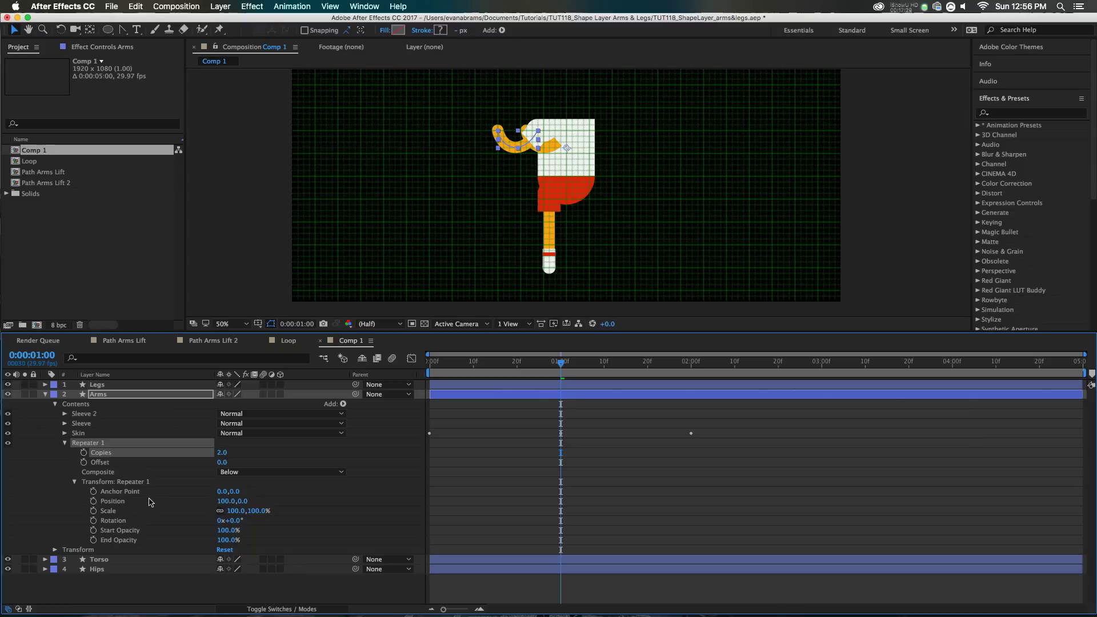
click(120, 486)
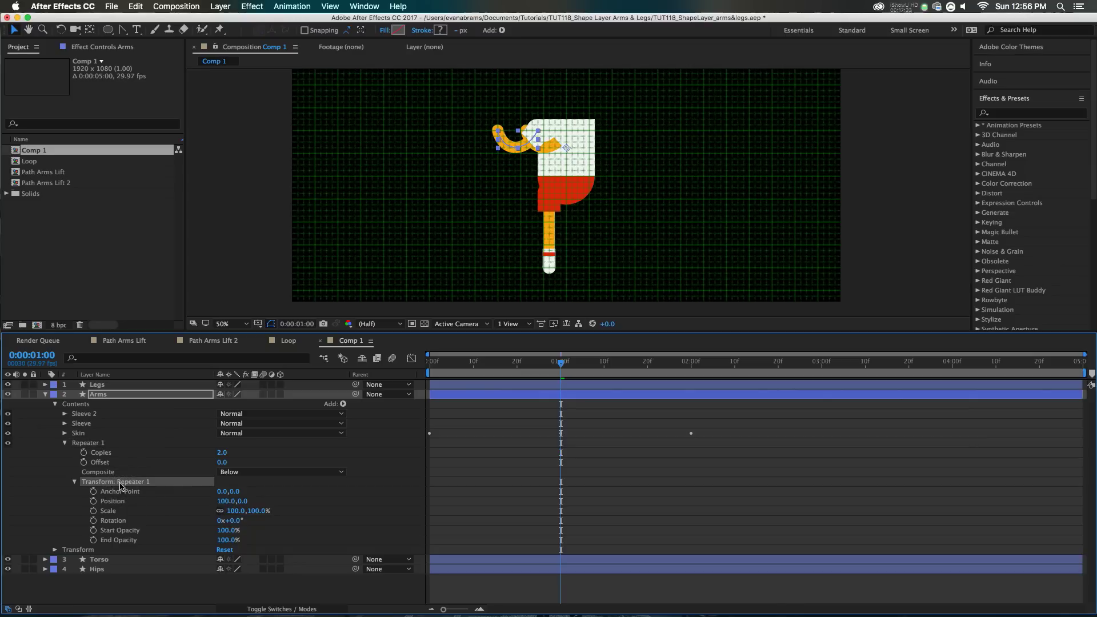
click(91, 444)
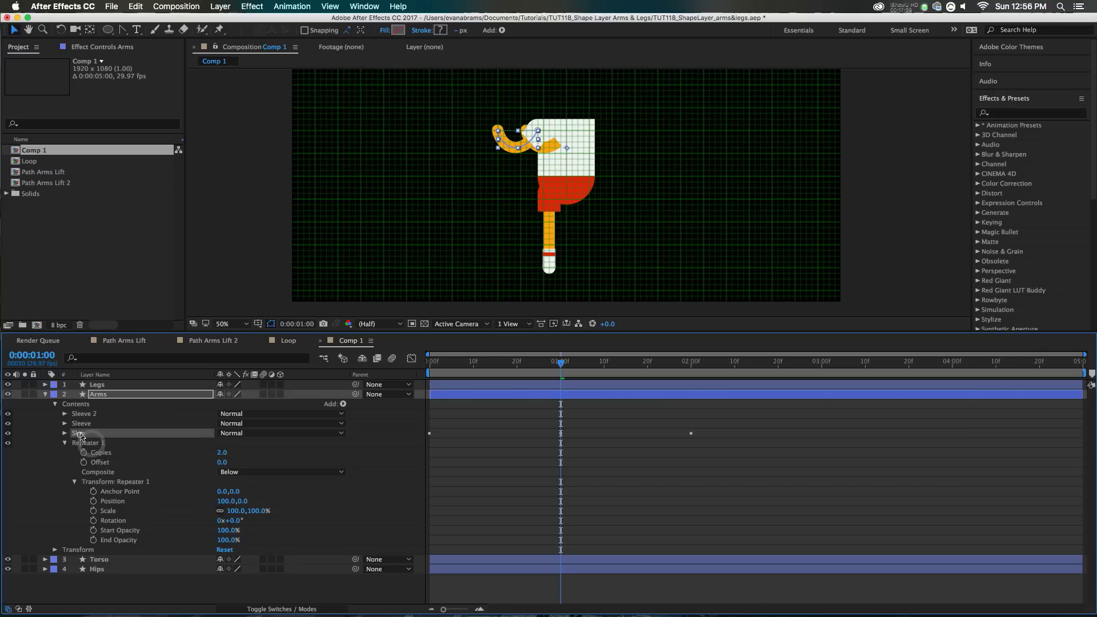
click(83, 415)
click(87, 444)
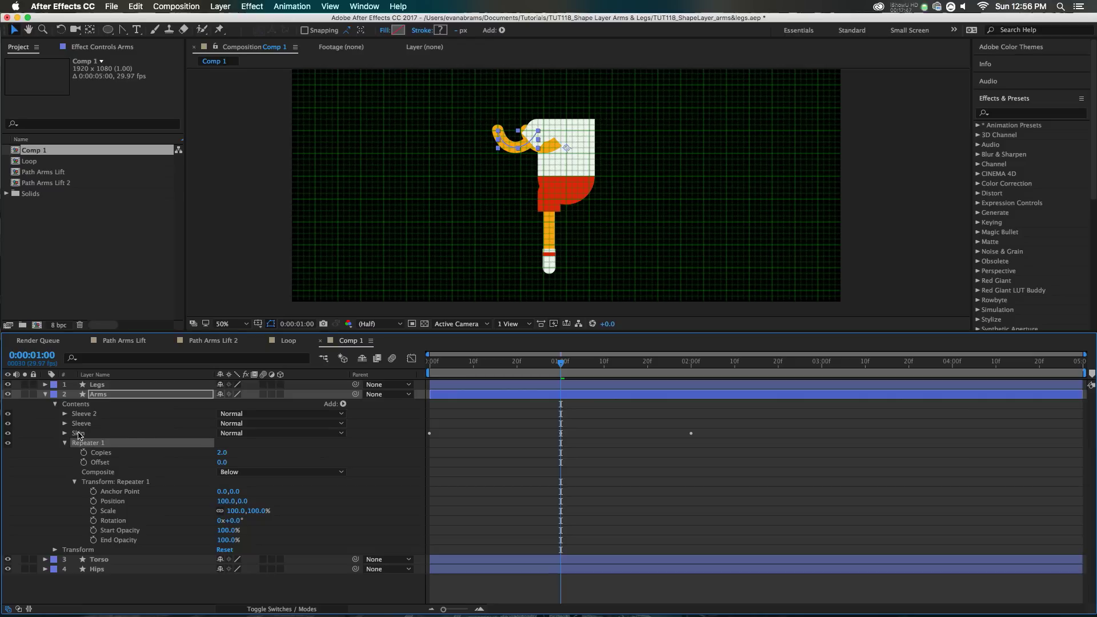
click(78, 433)
click(80, 423)
click(81, 413)
click(86, 443)
click(101, 453)
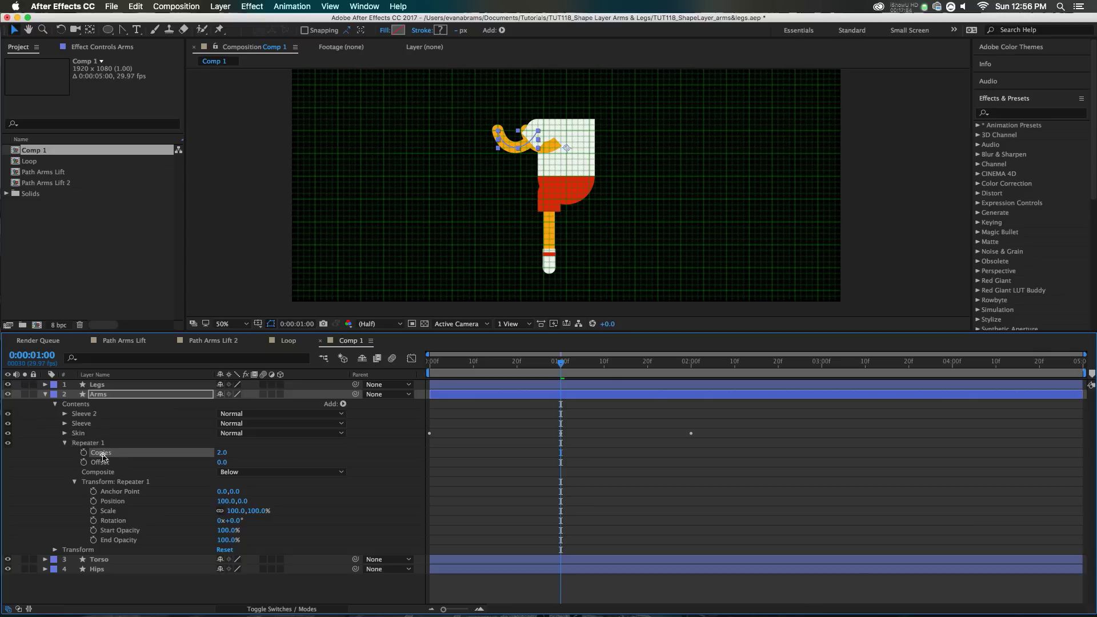
click(103, 472)
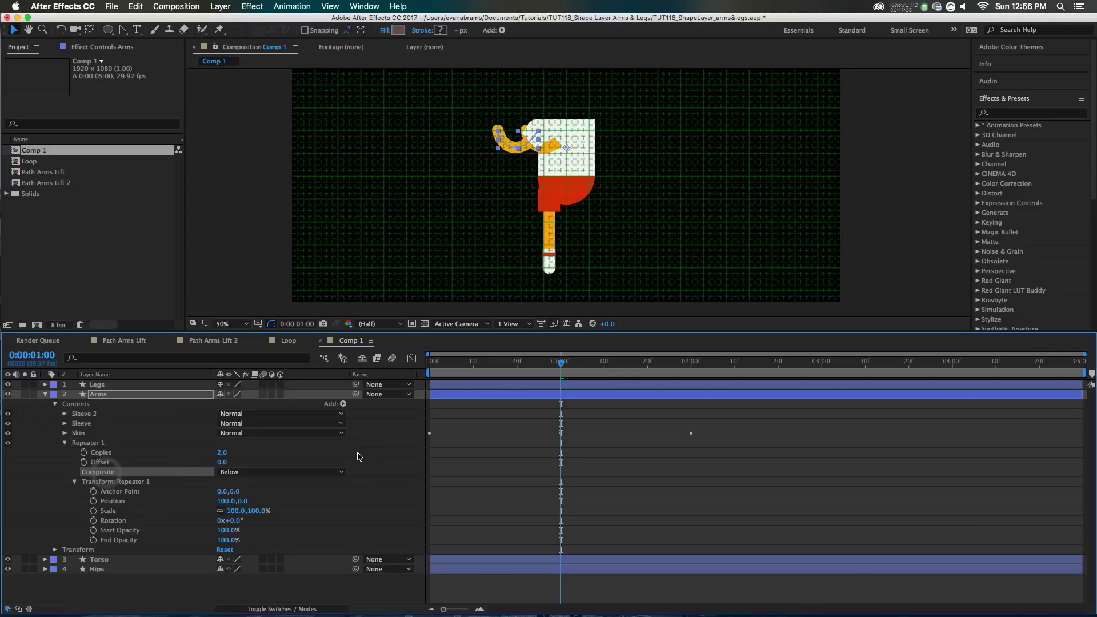
Set the Arms Repeater's Composite option to Above.
click(281, 472)
click(240, 494)
drag(84, 445, 78, 546)
Set the Arms Repeater's transform position to 0, 0 so the copy has no offset.
click(122, 493)
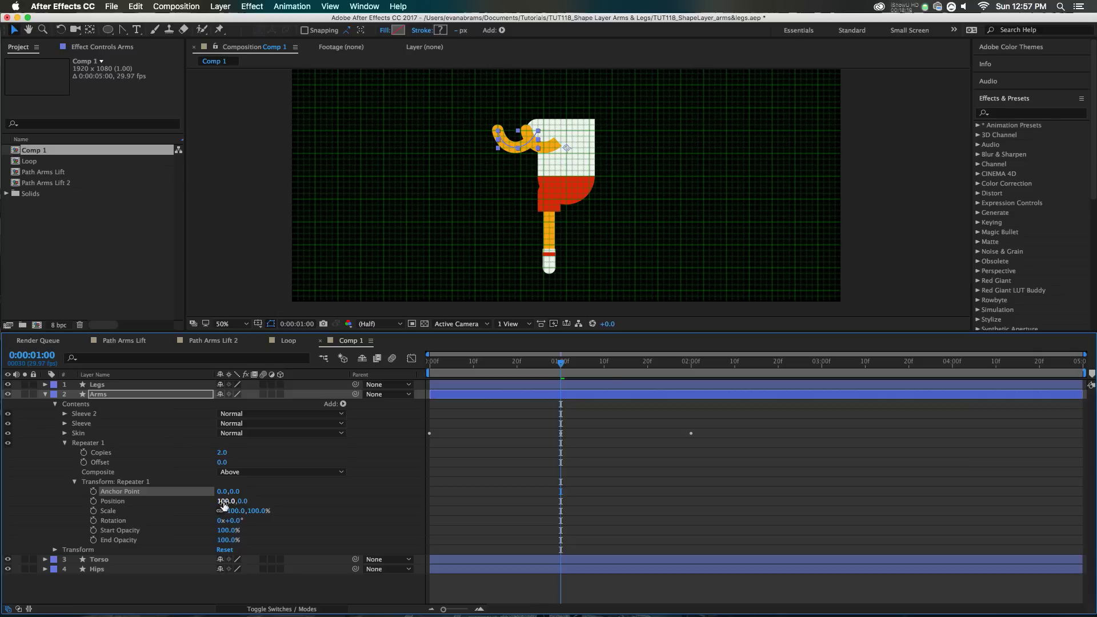
click(196, 501)
drag(220, 501, 241, 501)
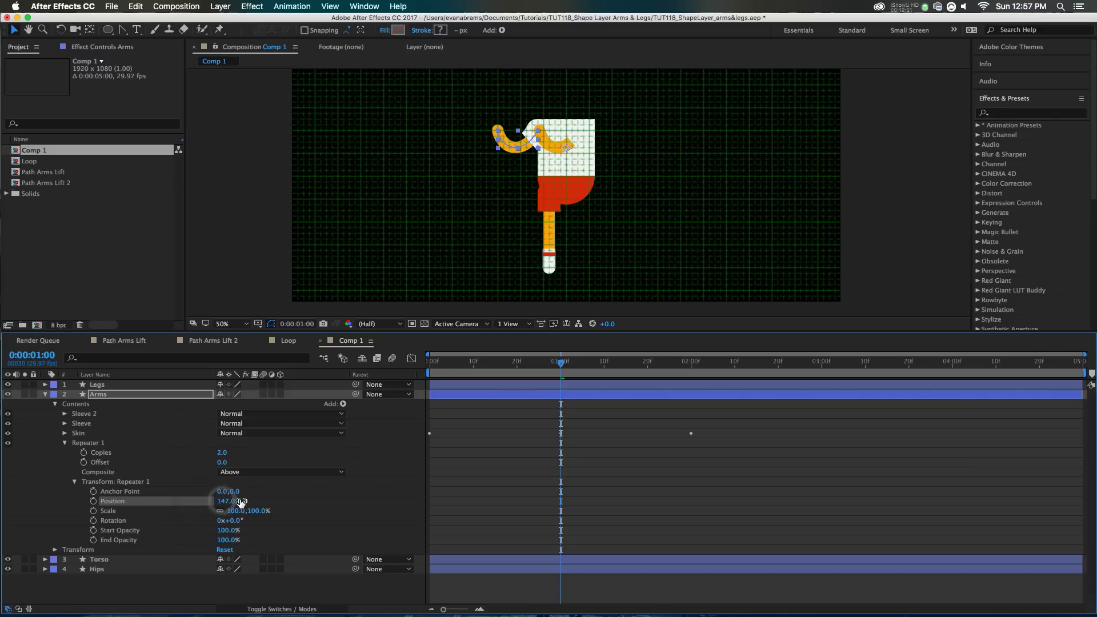
click(227, 502)
text(0)
key(Return)
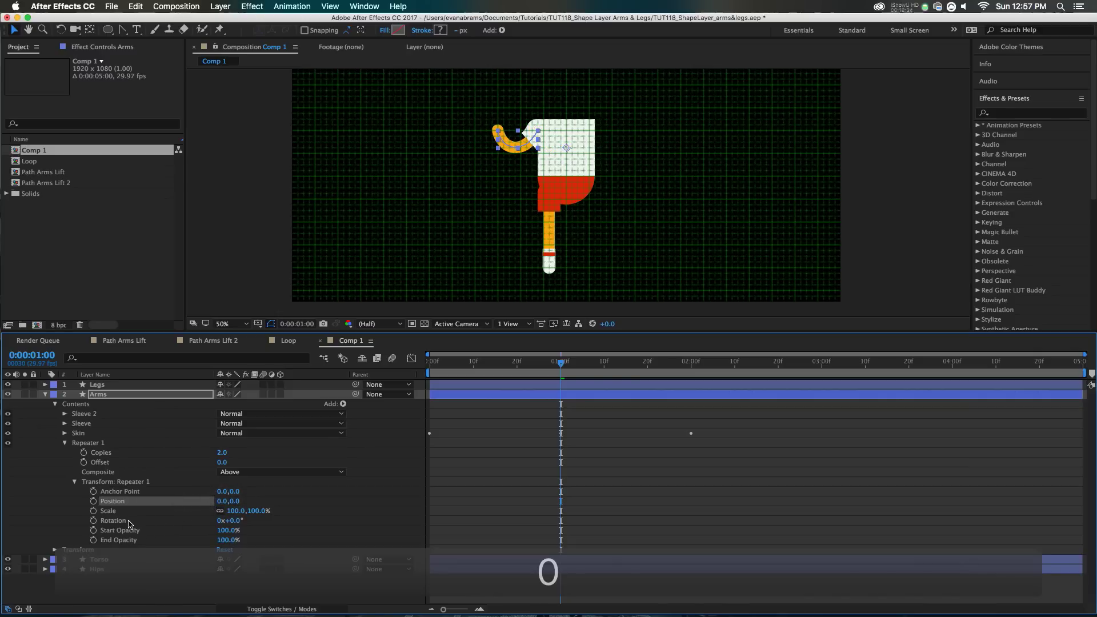
Set the Arms Repeater's horizontal scale to -100% to mirror the arm onto the opposite side of the torso.
click(229, 510)
key(Left)
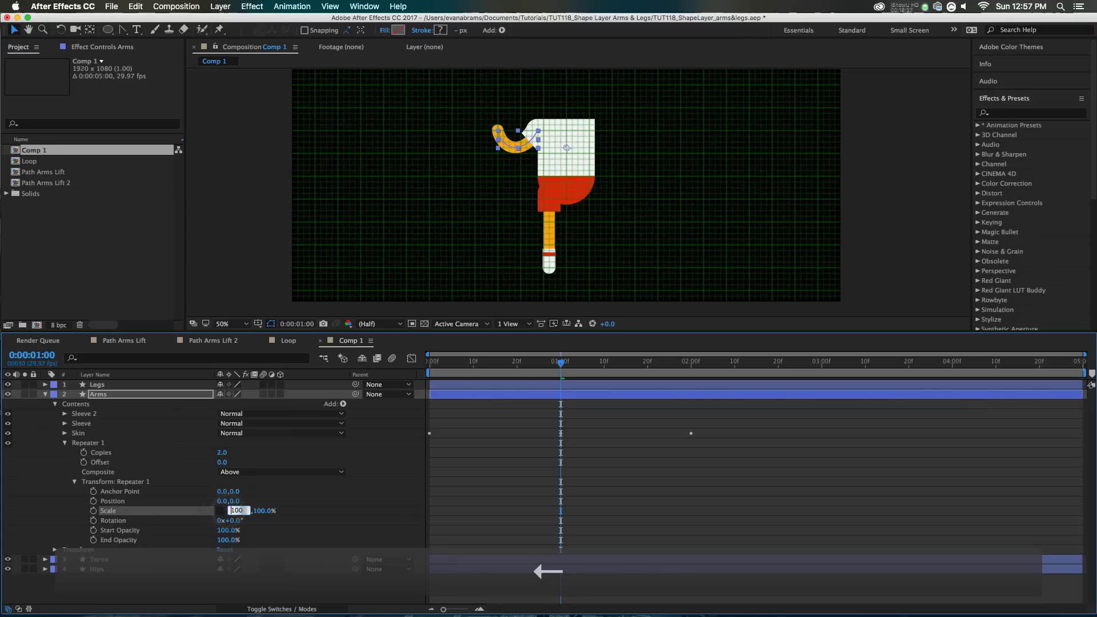
text(-)
key(Return)
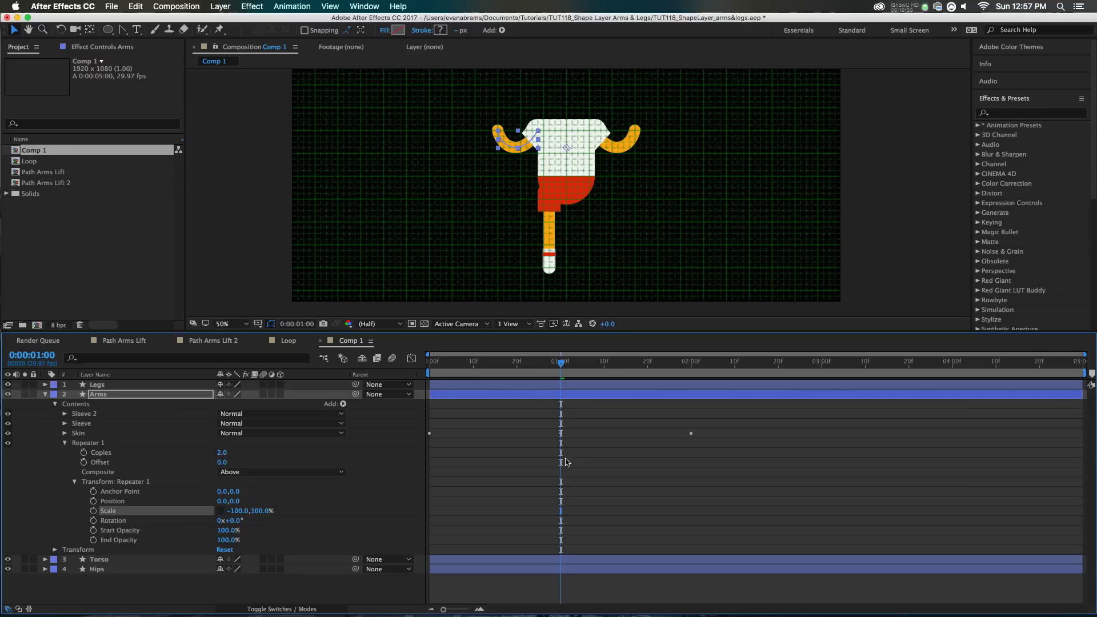
Play back the animation to check both mirrored arms, and return to 0:00:01:00.
key(space)
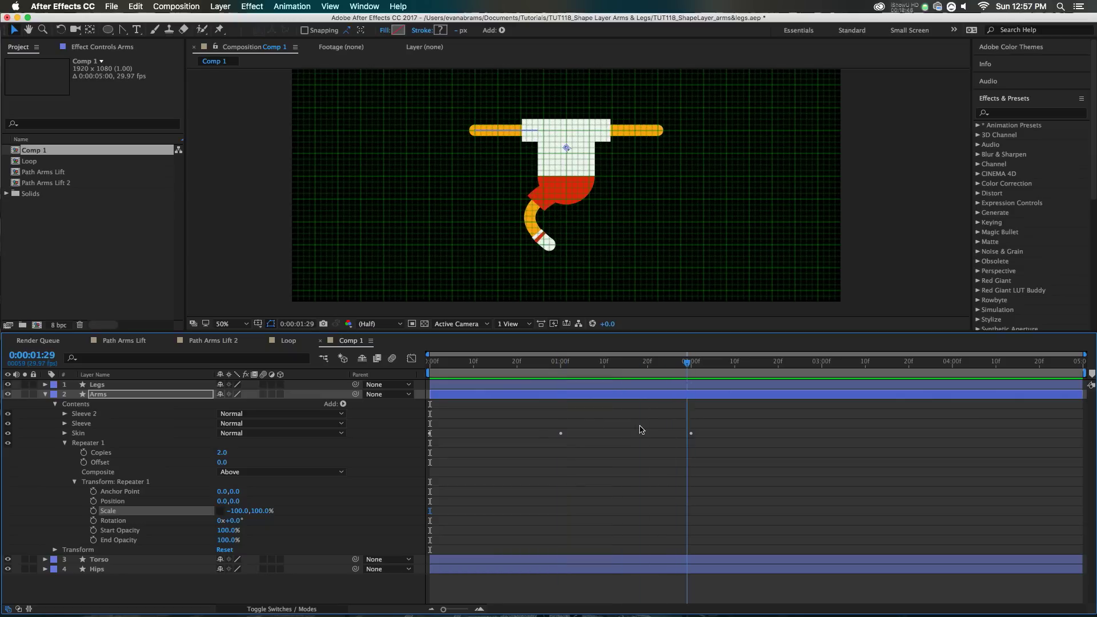
key(space)
drag(409, 423, 560, 424)
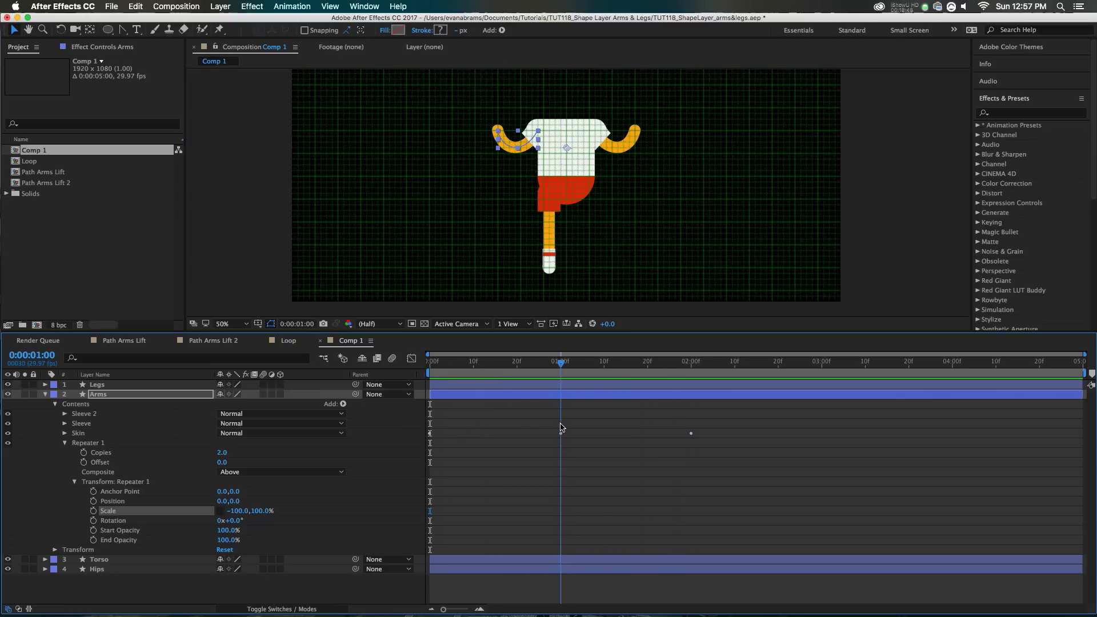
Copy the Arms layer's Repeater and paste it into the Legs layer to duplicate the leg on the opposite side.
click(82, 445)
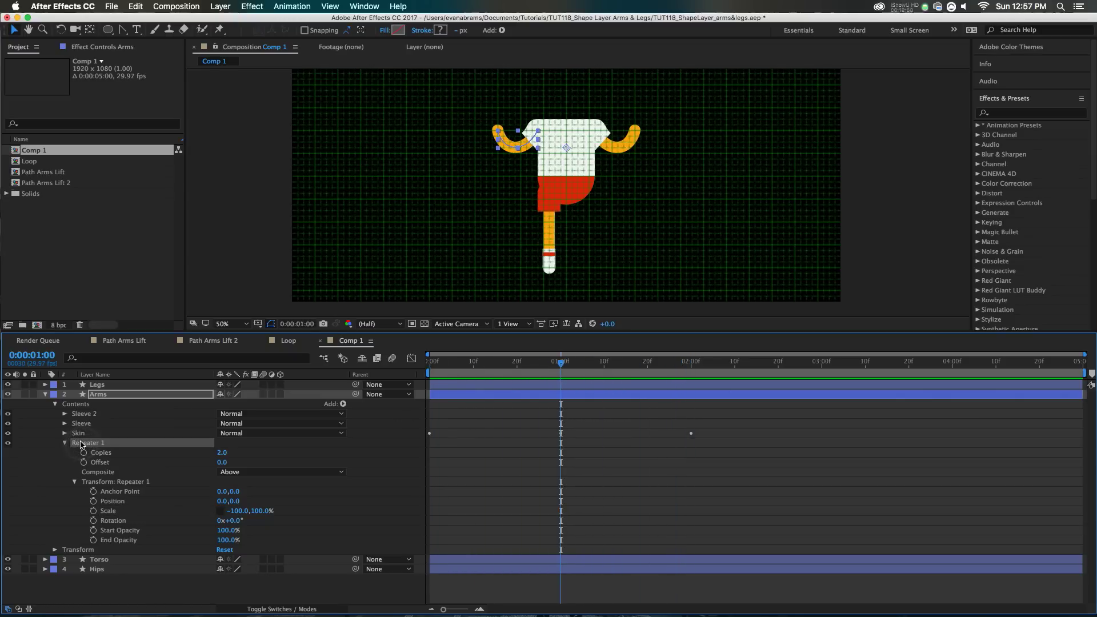
key(super+c)
click(46, 394)
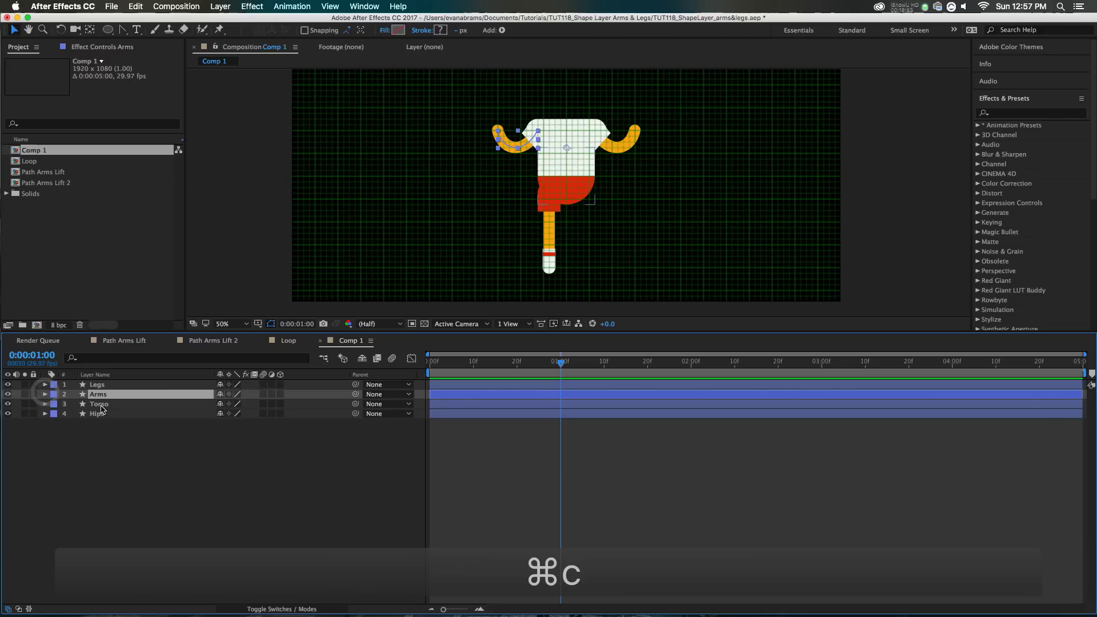
click(60, 387)
click(46, 385)
key(super+v)
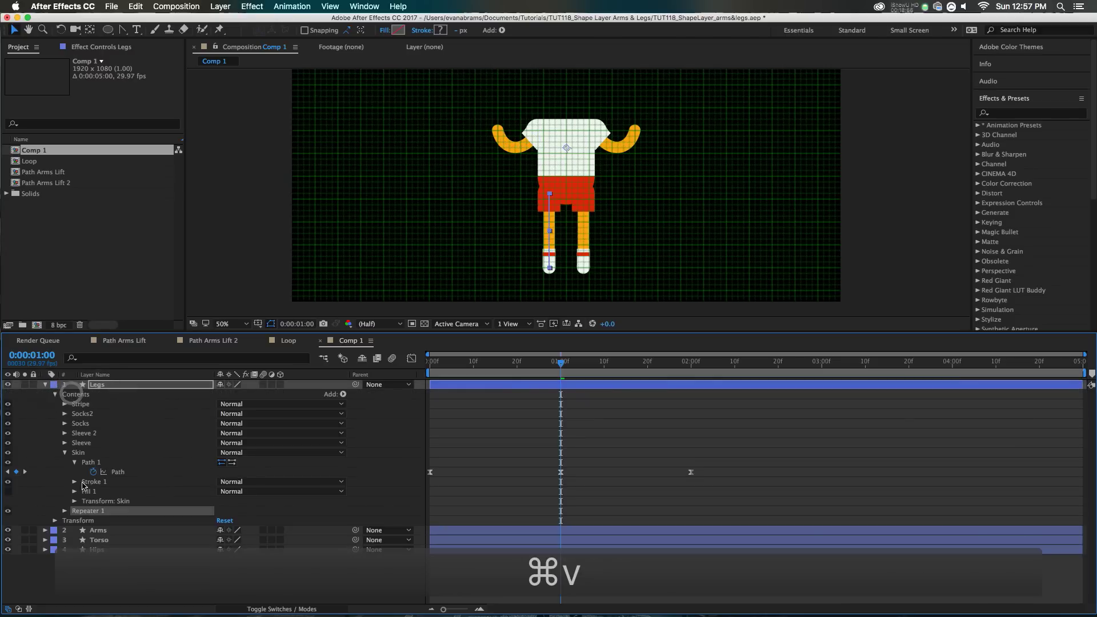
Play back the animation to check the mirrored legs, and move the current time to 0:00:00:24.
click(65, 452)
key(space)
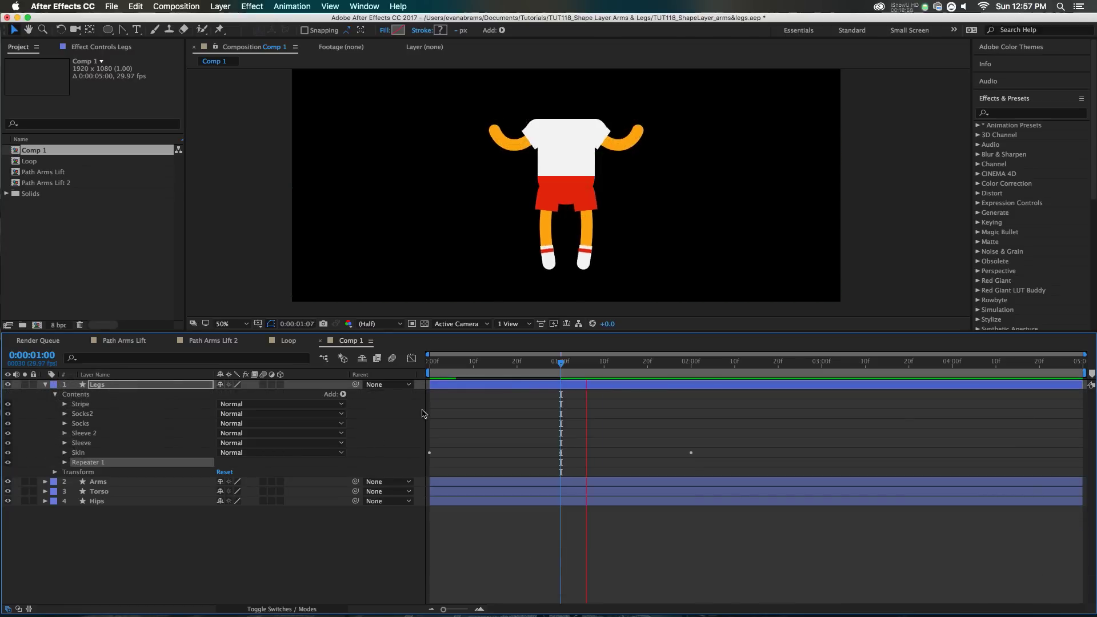
drag(456, 366, 535, 390)
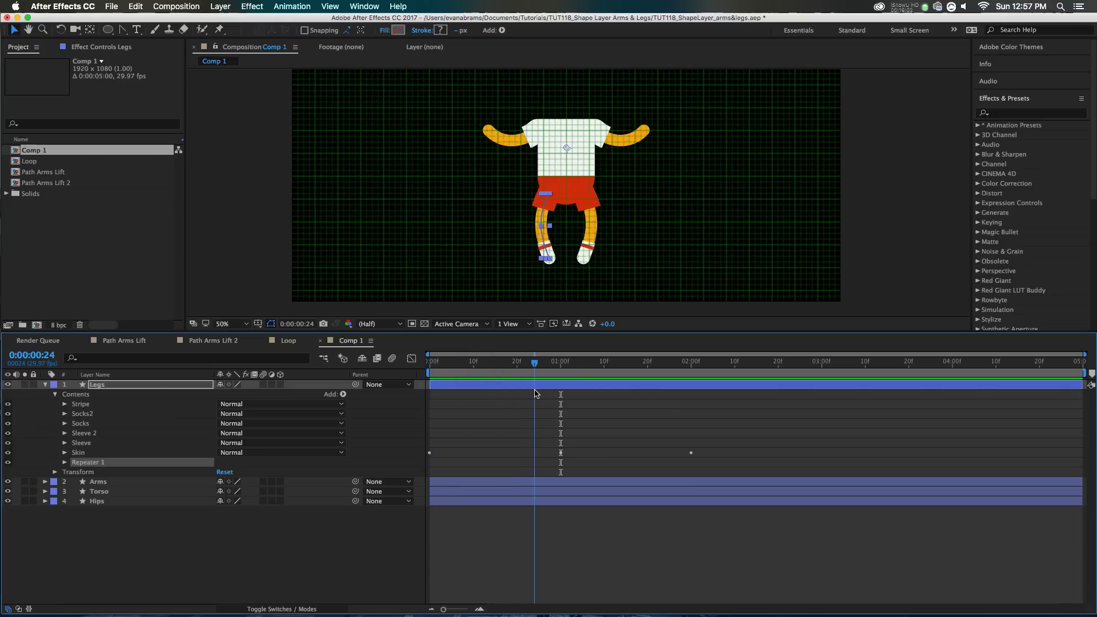
Set the Legs Repeater's horizontal scale to 100% so the copied leg is not mirrored.
click(65, 462)
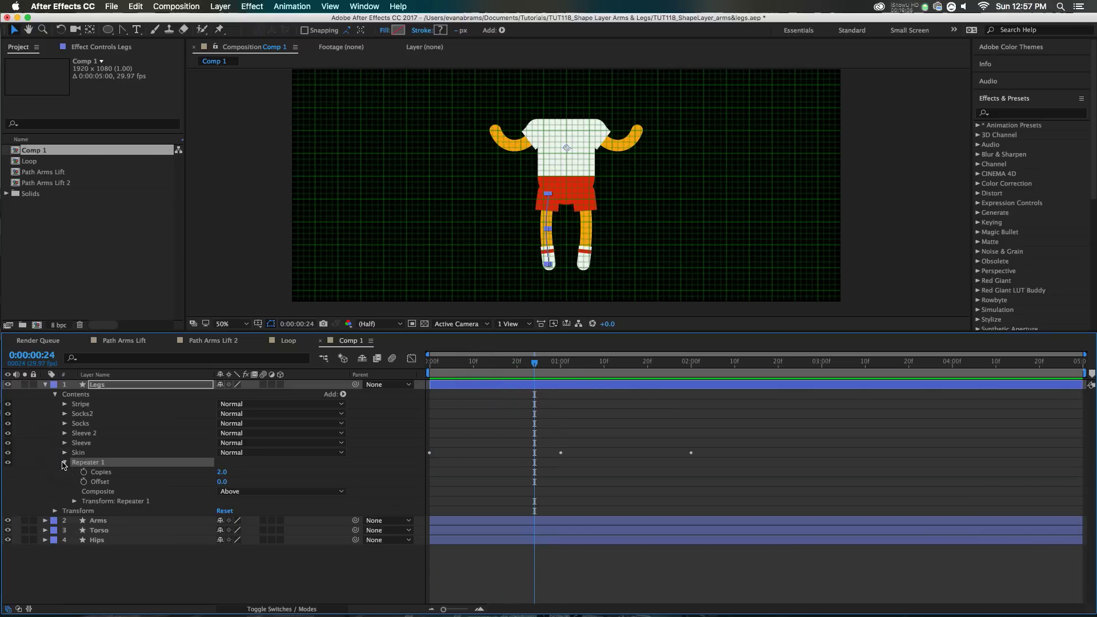
click(75, 501)
click(231, 530)
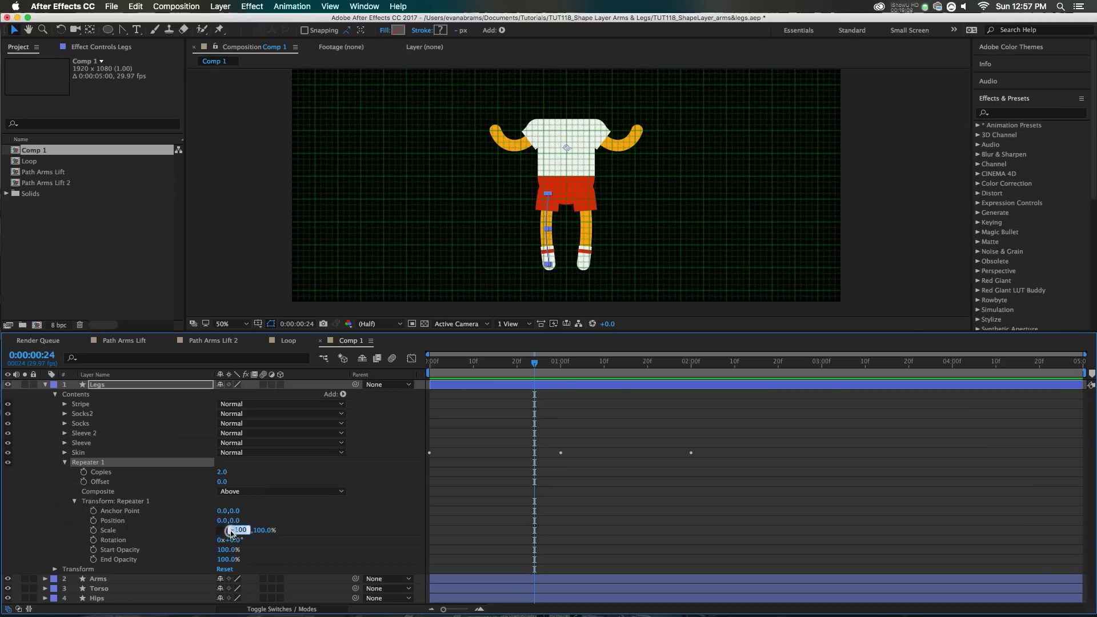
text(-100)
key(Return)
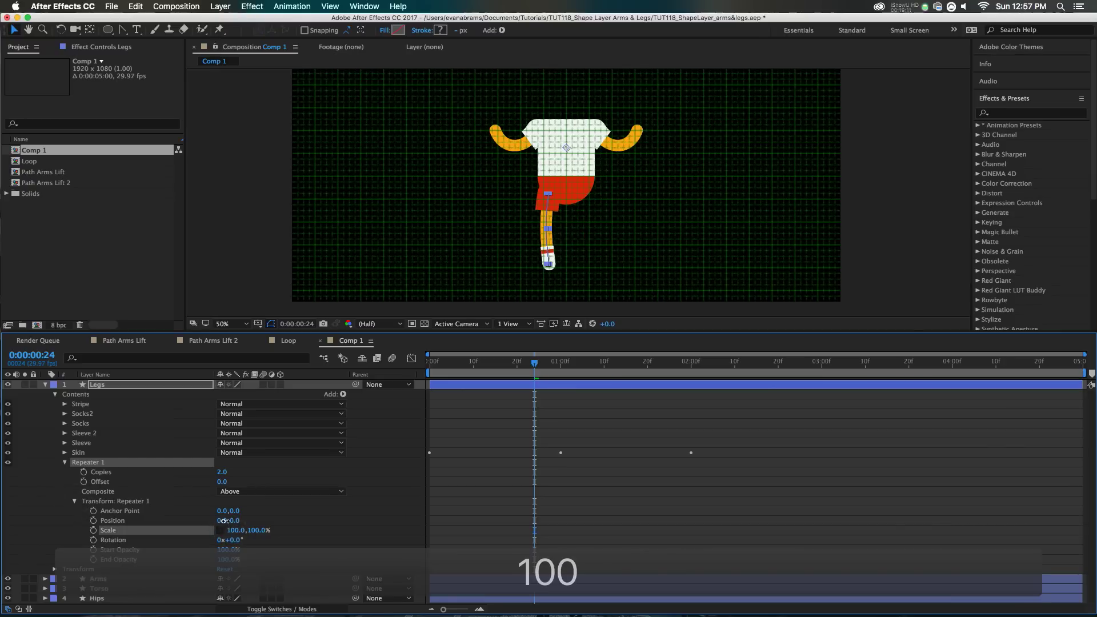
Set the Legs Repeater's horizontal position to 120 to offset the second leg.
drag(223, 521, 288, 520)
click(226, 520)
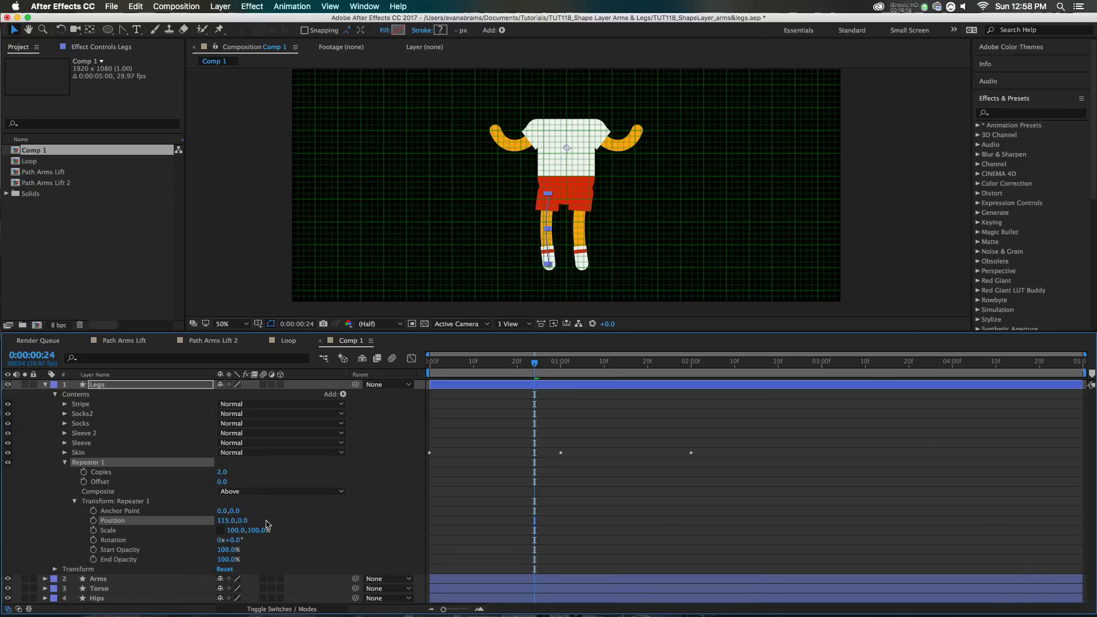
text(120)
key(Return)
Play back the animation to check both legs bending the same way, and move to 0:00:02:00.
click(553, 443)
key(space)
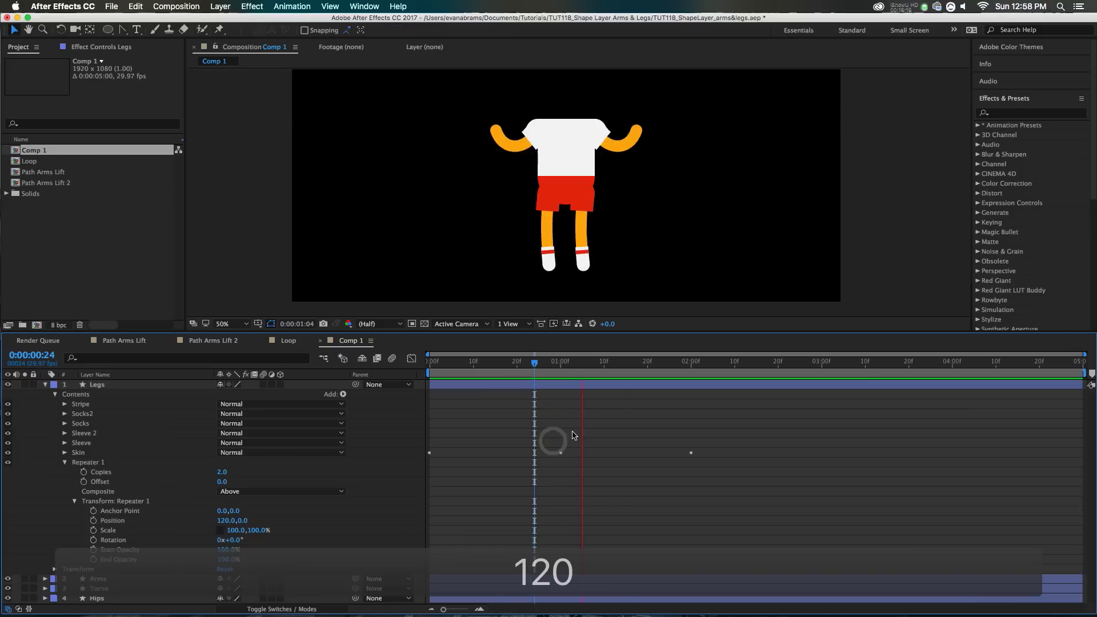
drag(535, 373, 691, 395)
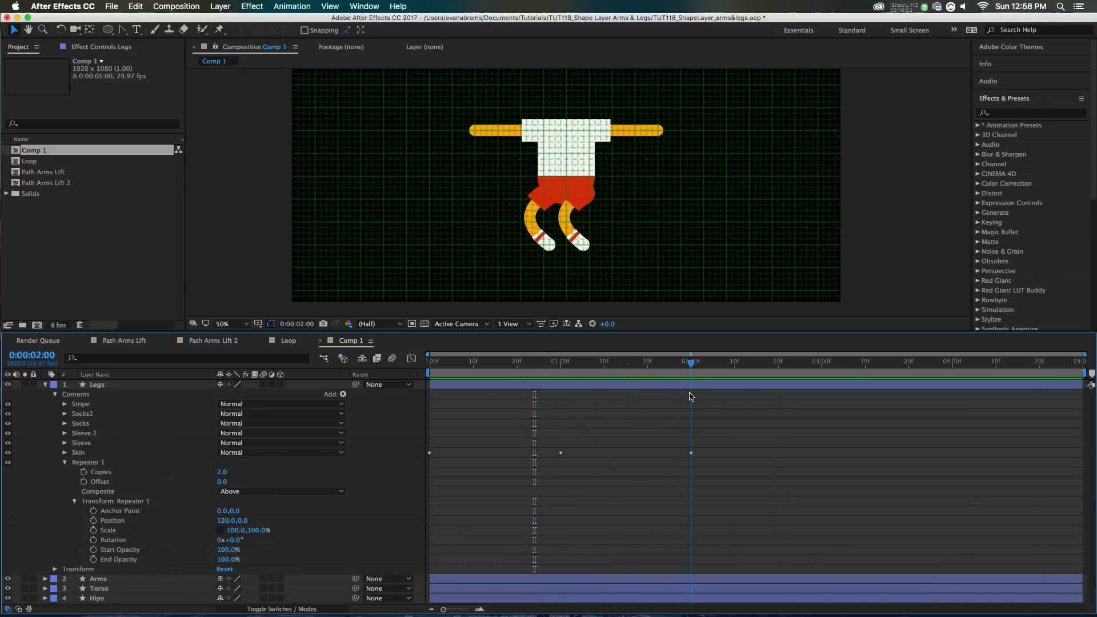
Collapse the expanded layer properties and parent the Legs layer to the Hips layer.
key(super+a)
click(45, 384)
click(135, 466)
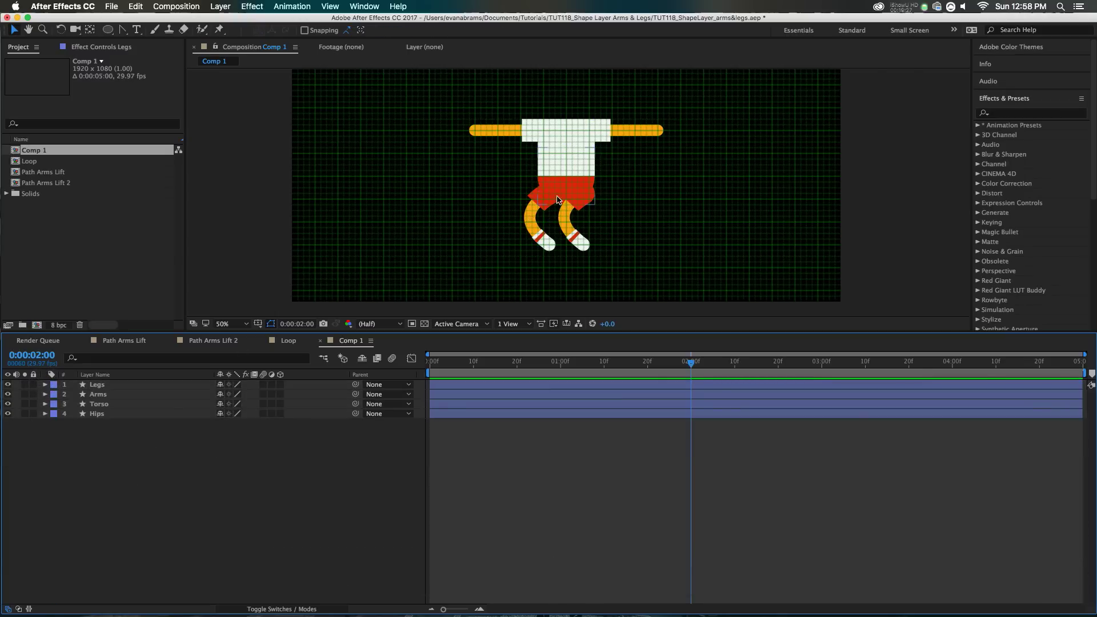
click(98, 385)
mouse_move(355, 384)
mouse_down()
mouse_move(83, 416)
mouse_move(95, 413)
mouse_up()
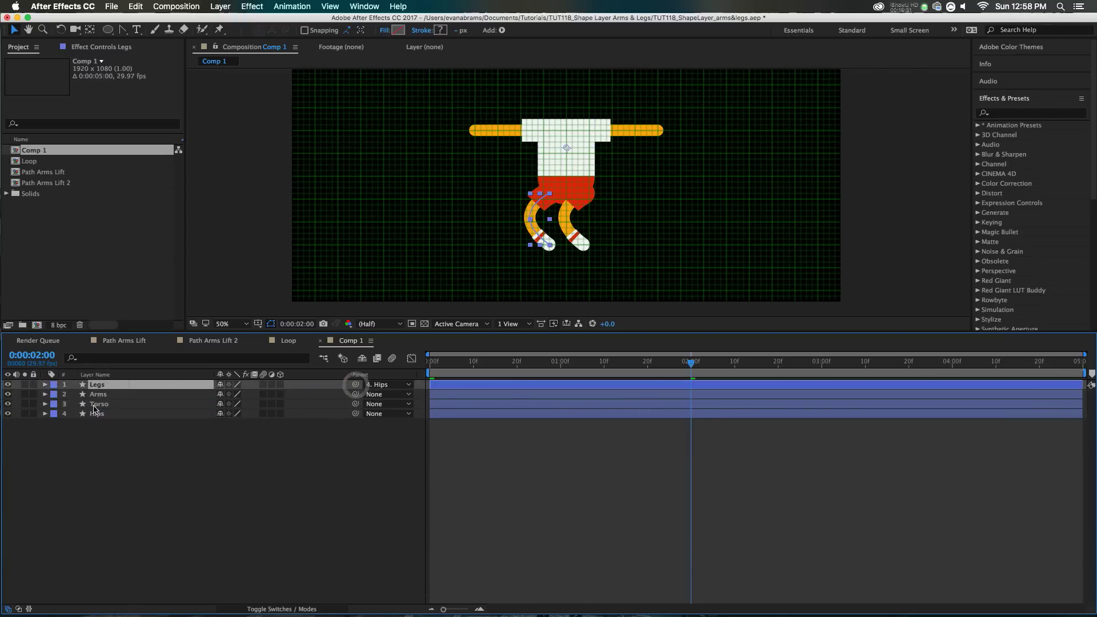
Parent the Arms layer to Torso and the Torso layer to Hips.
click(97, 394)
drag(355, 394, 100, 403)
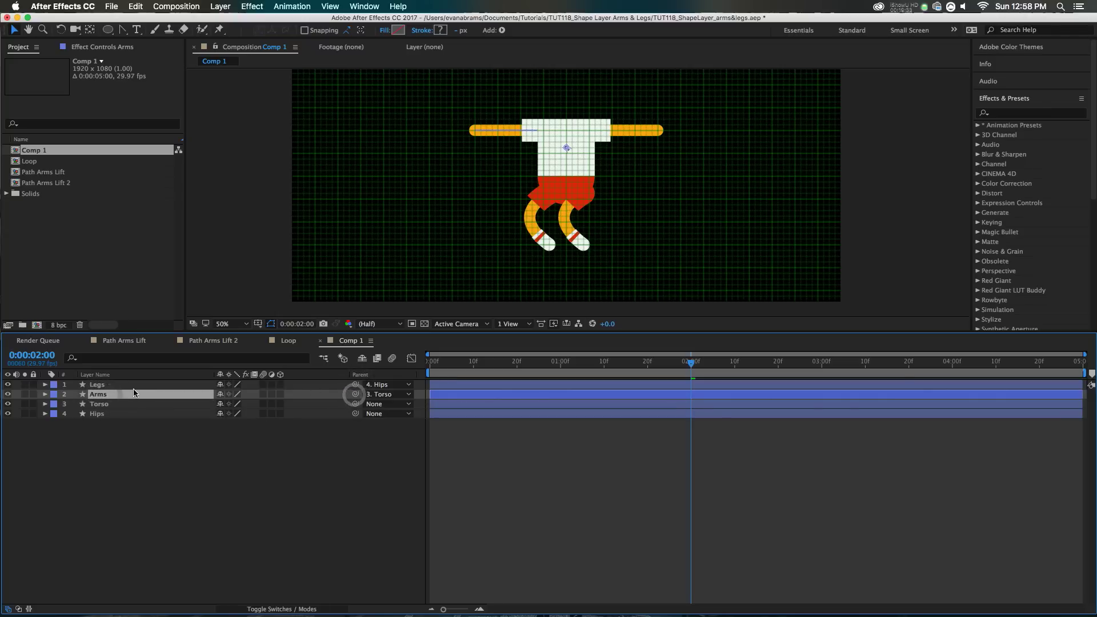
click(129, 404)
drag(355, 404, 343, 415)
At 0:00:01:00, show the rulers and place a horizontal guide across the rounded ends of both feet.
drag(577, 364, 560, 380)
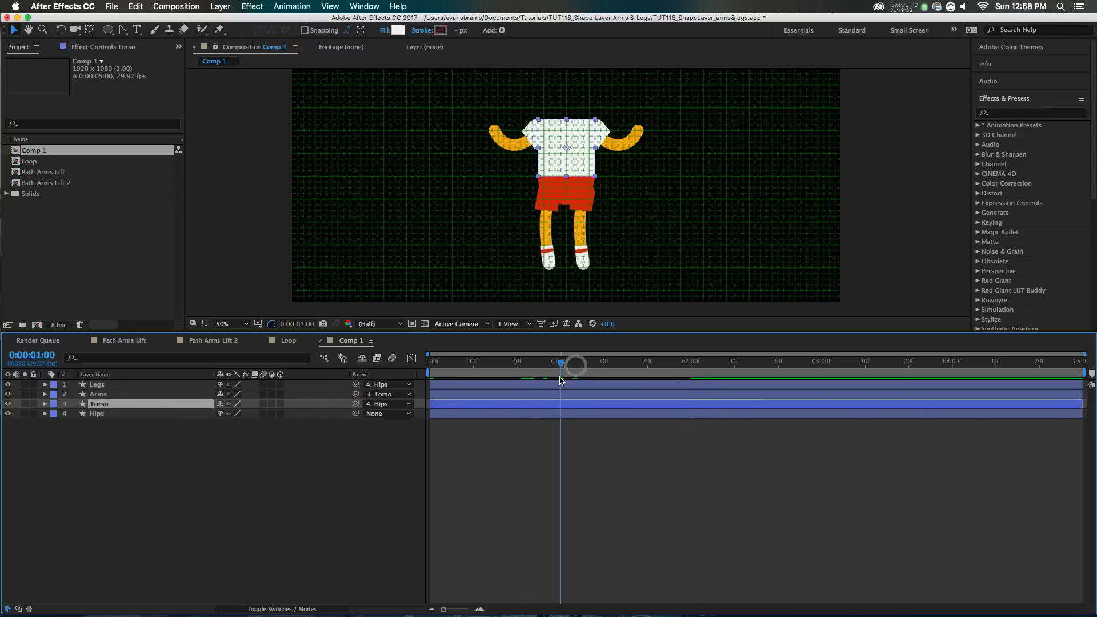
scroll(604, 291, up, 4)
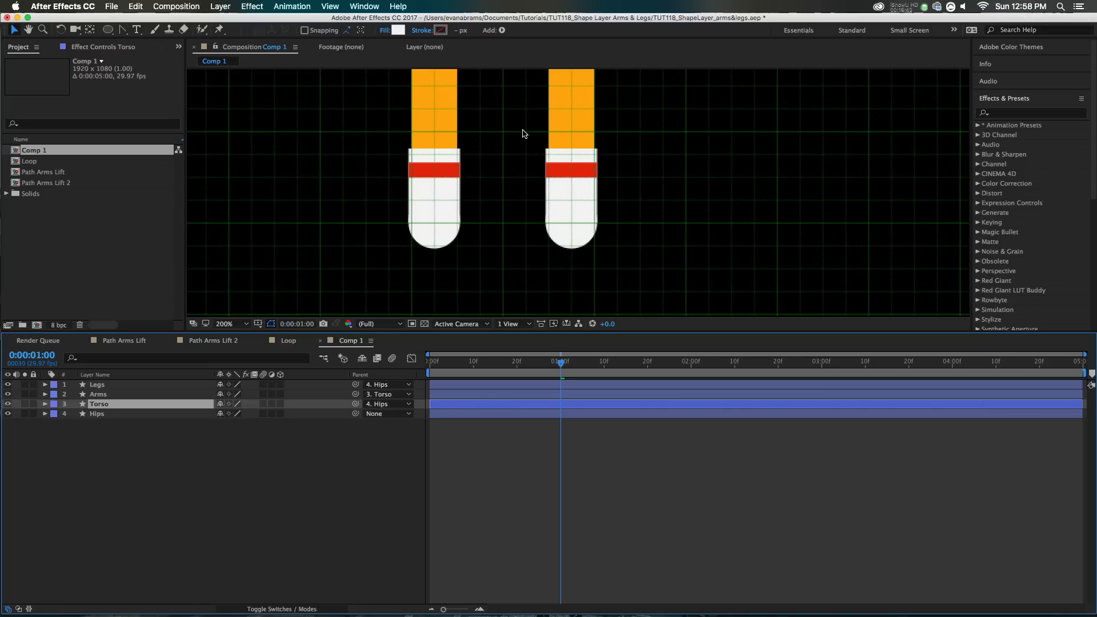
key(super+r)
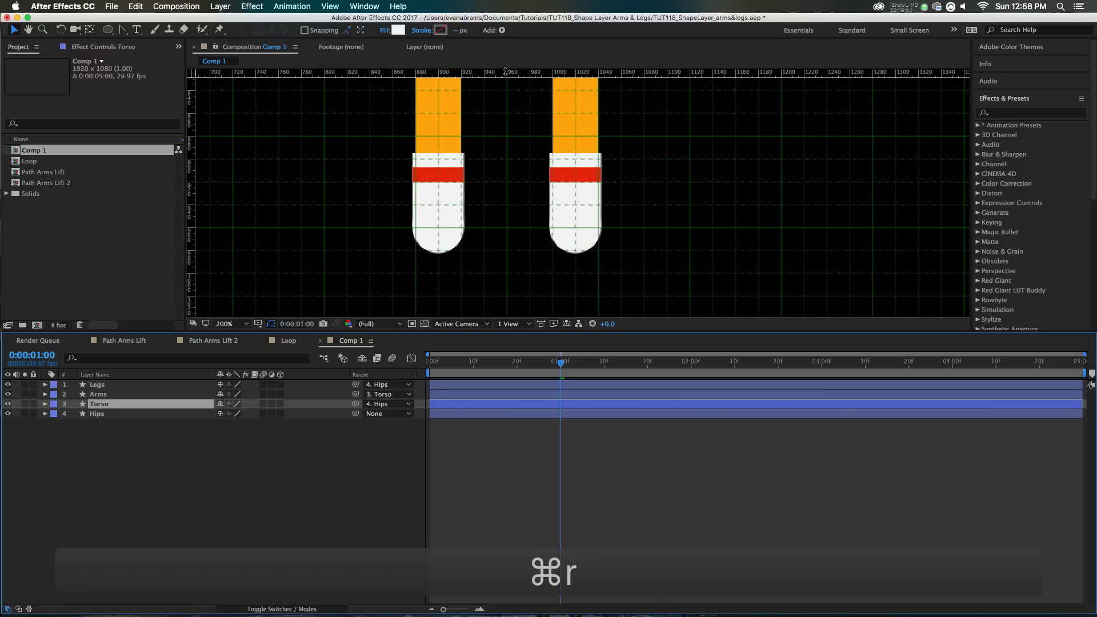
drag(505, 72, 583, 227)
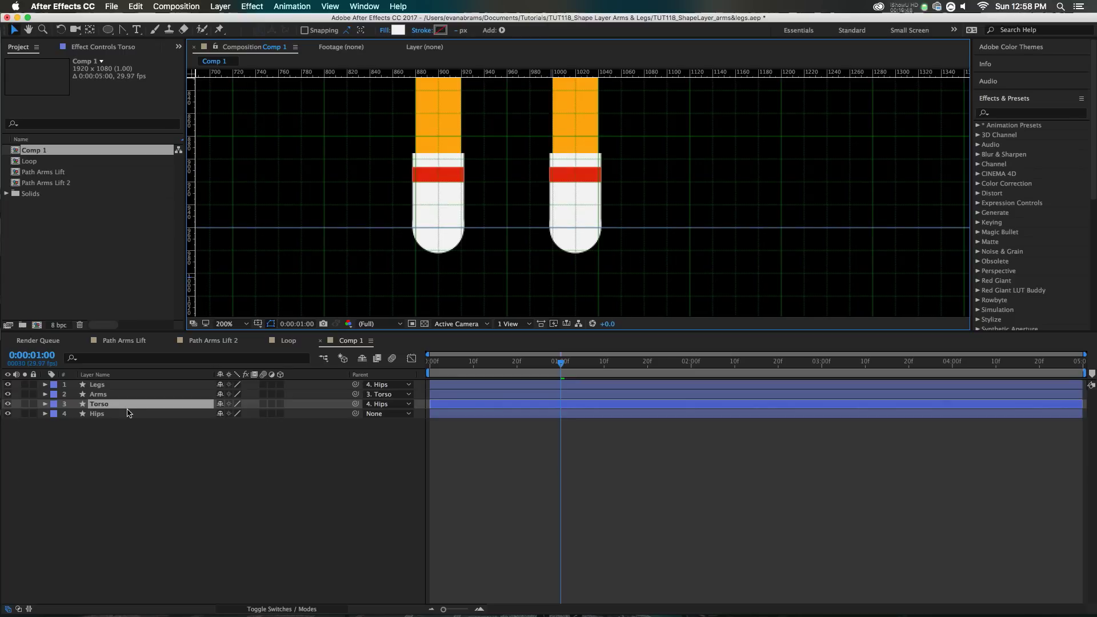
Add a Position keyframe to the Hips layer at 0:00:01:00.
click(98, 413)
key(p)
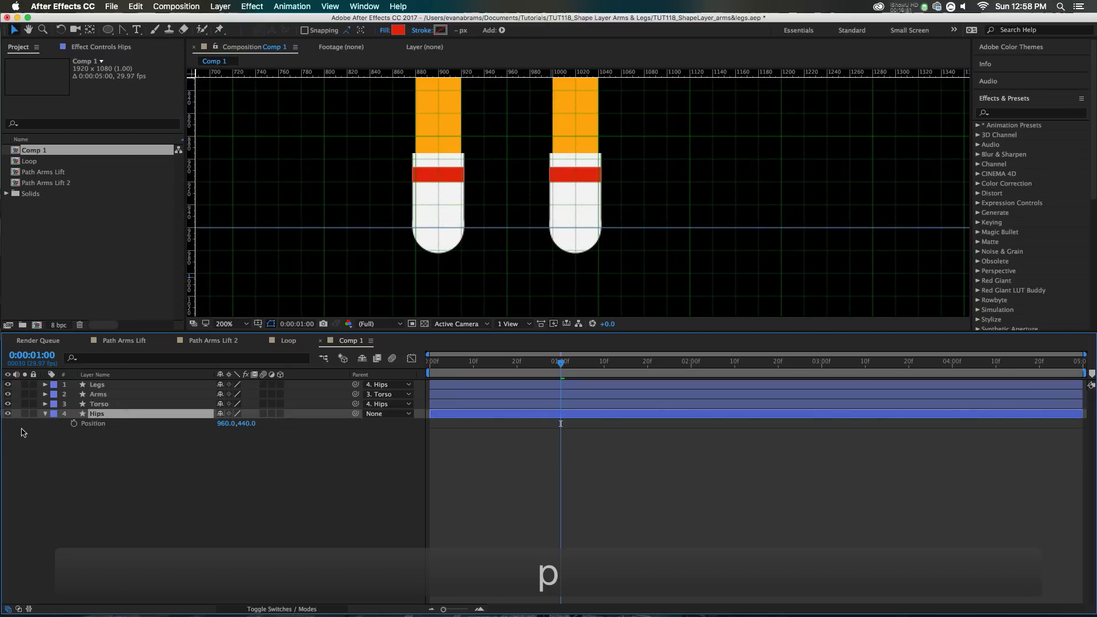
click(74, 423)
At 0:00:00:00, set the Hips layer's vertical position to 520 so the bent legs rest on the guide.
scroll(452, 189, down, 2)
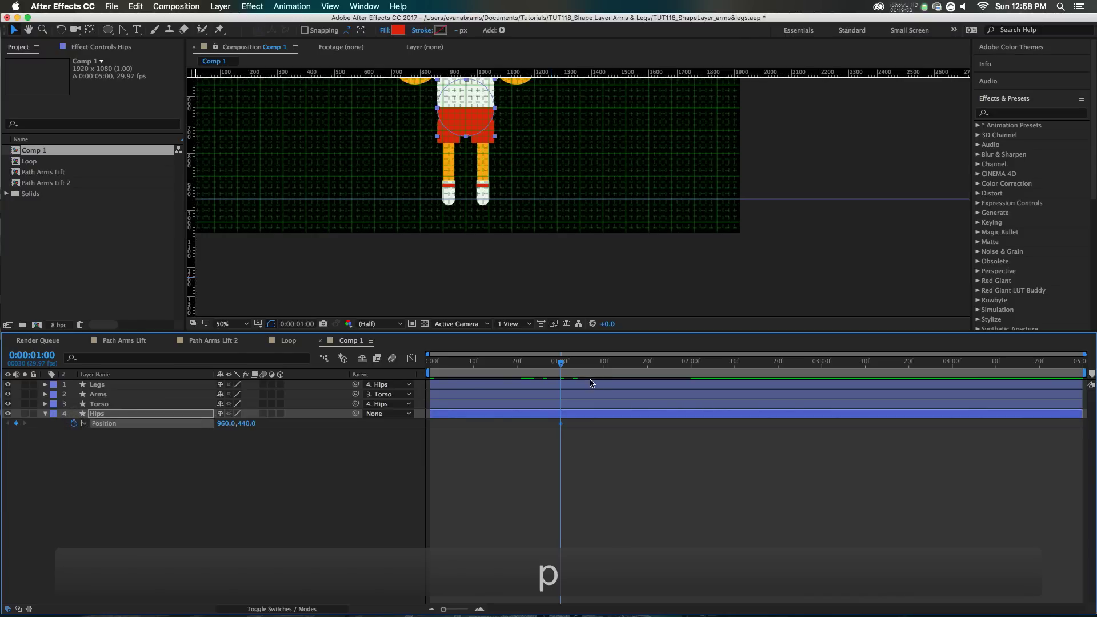
key(Home)
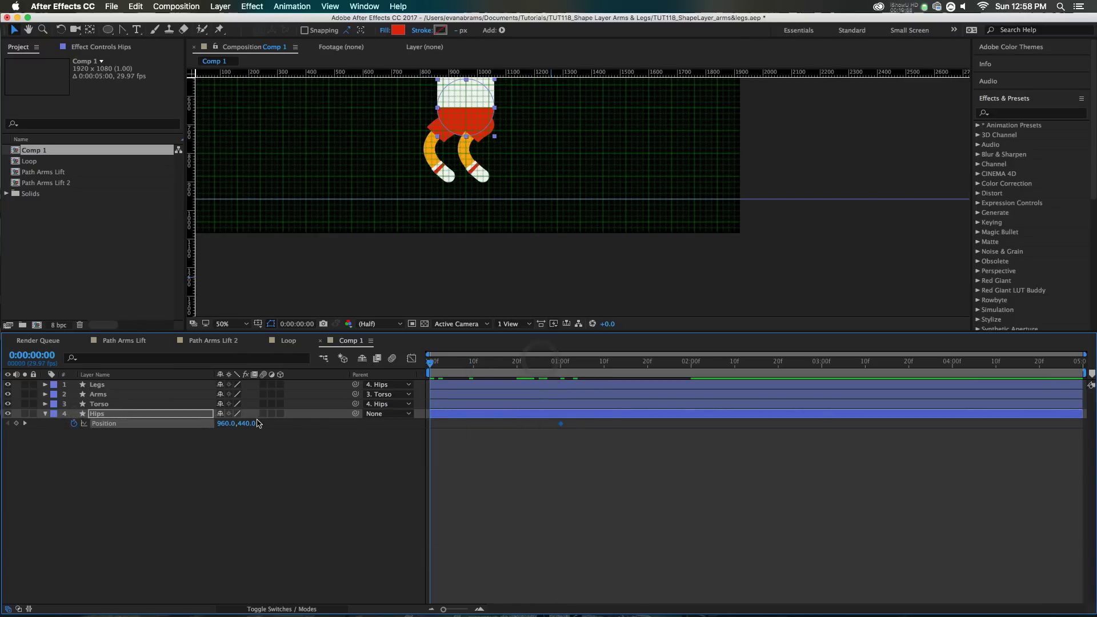
drag(249, 423, 296, 423)
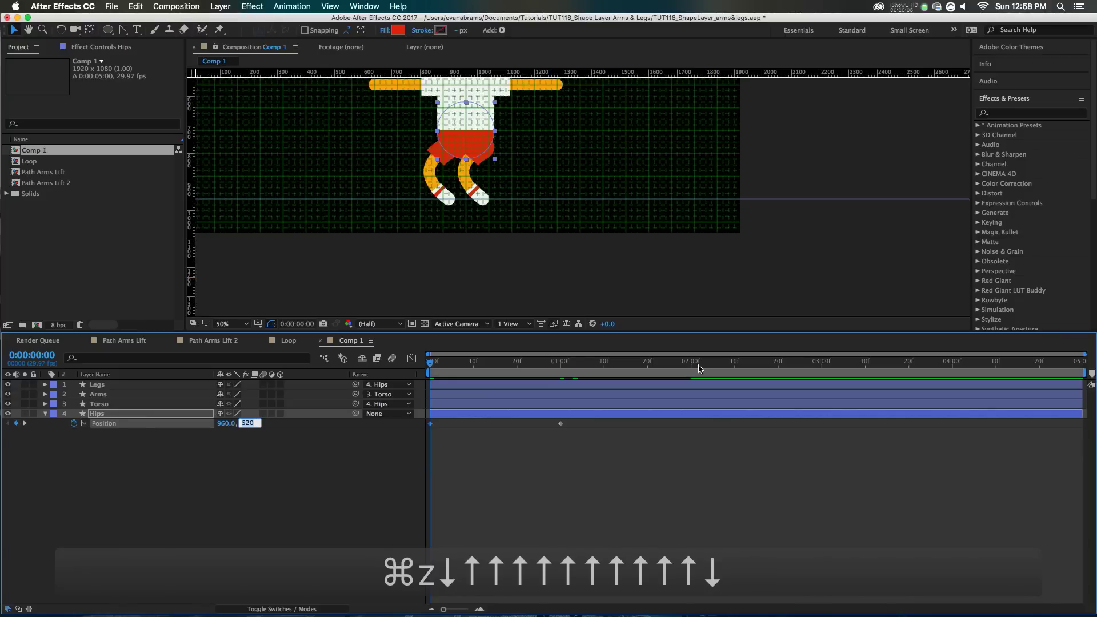
Copy the first Hips Position keyframe to 0:00:02:00 and apply Easy Ease to all three Position keyframes.
click(691, 364)
key(super+c)
key(super+v)
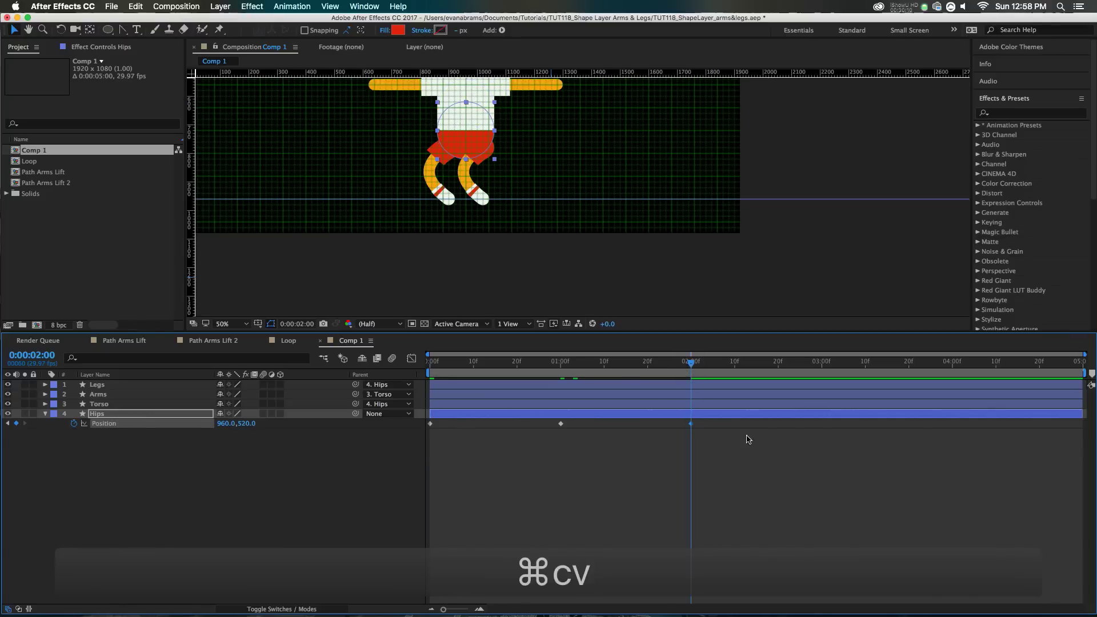
drag(744, 455, 363, 420)
key(F9)
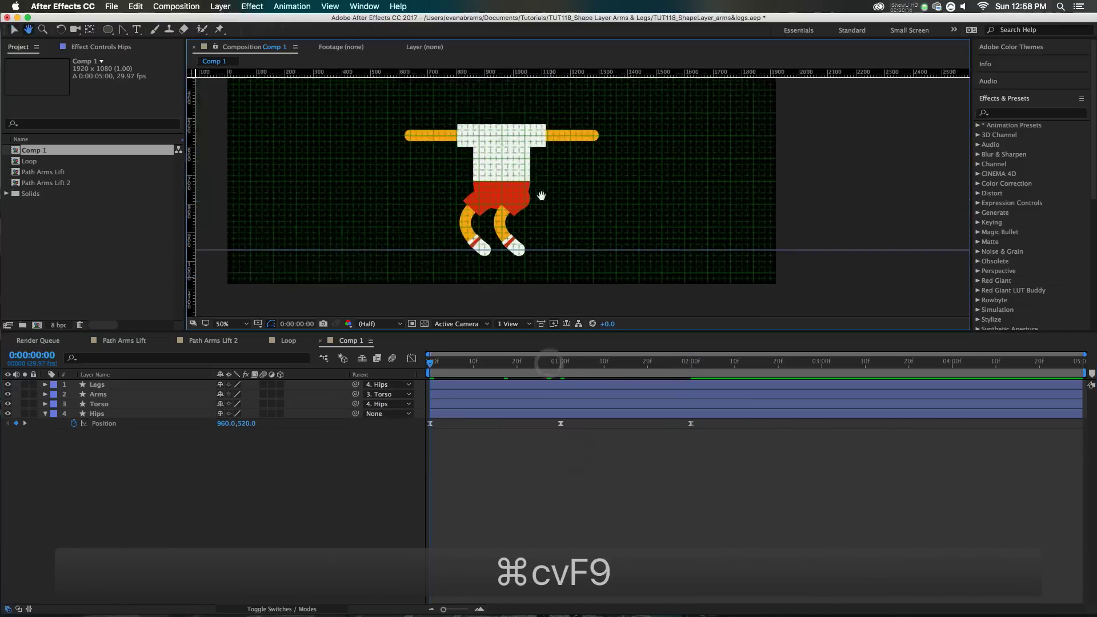
End the work area at 0:00:02:00 and play back the looping character animation.
key(space)
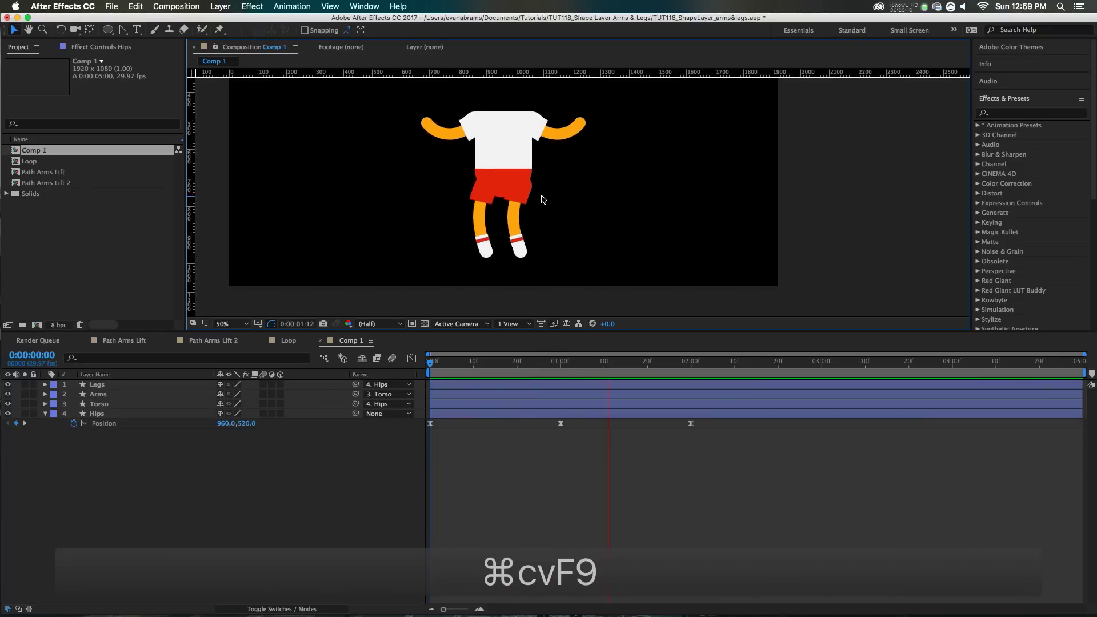
drag(542, 364, 560, 365)
drag(681, 363, 691, 363)
key(n)
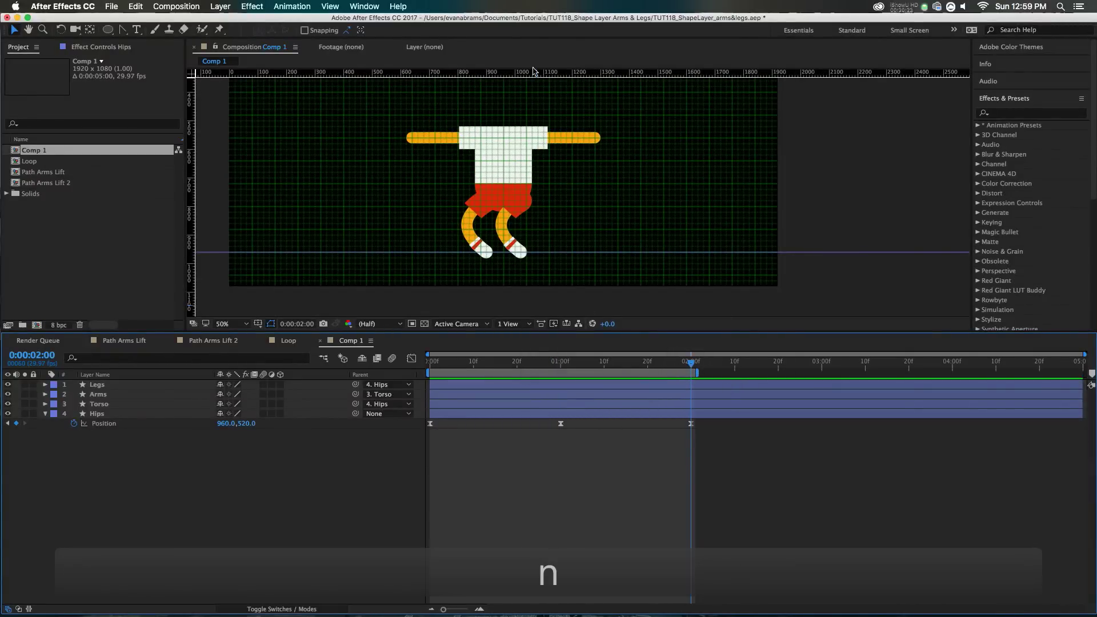
key(space)
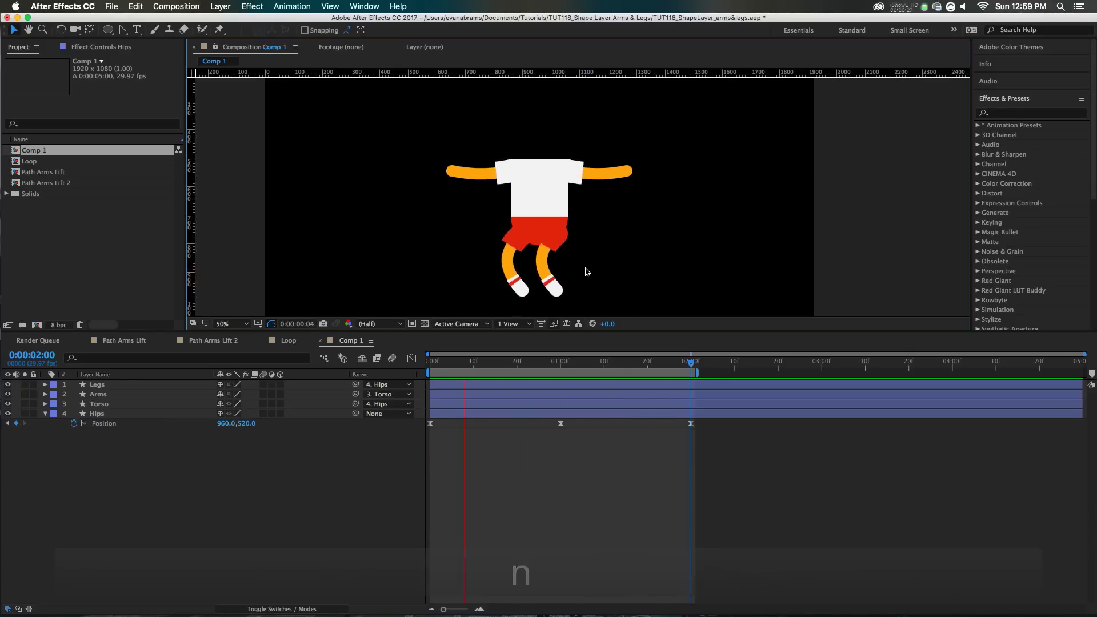
key(space)
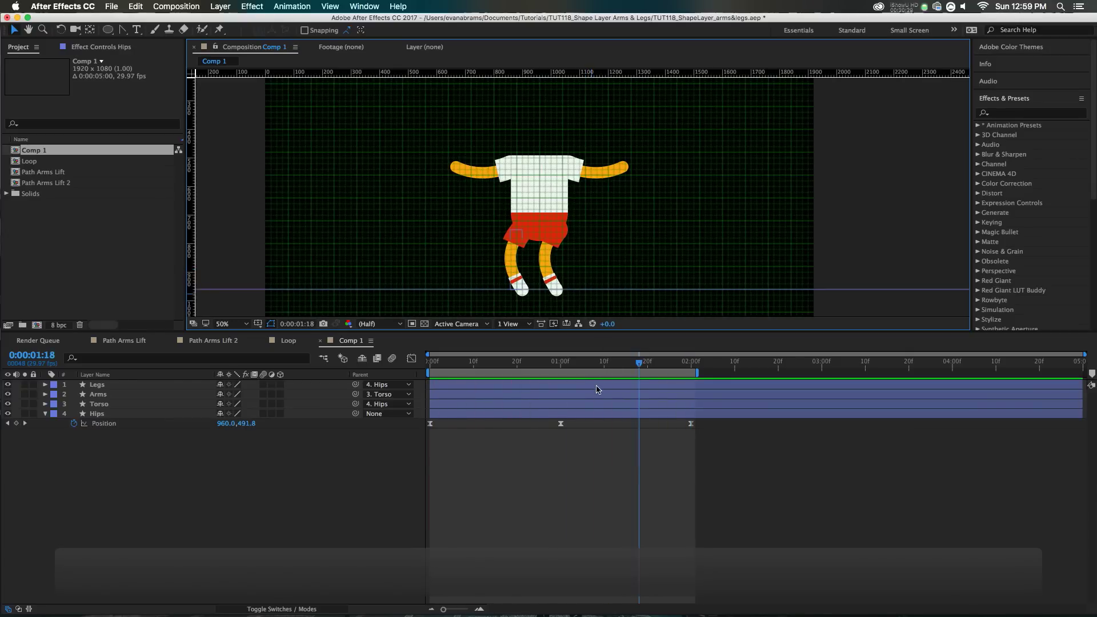
Reveal the animated properties of all layers and select all their Path and Position keyframes.
key(super+a)
key(u)
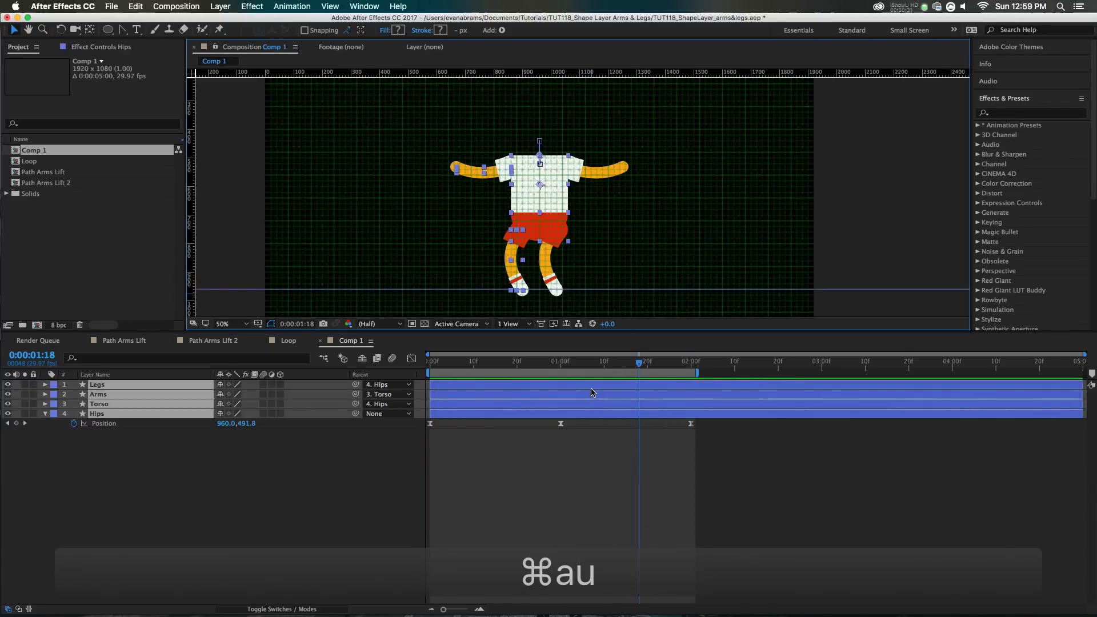
drag(480, 409, 424, 389)
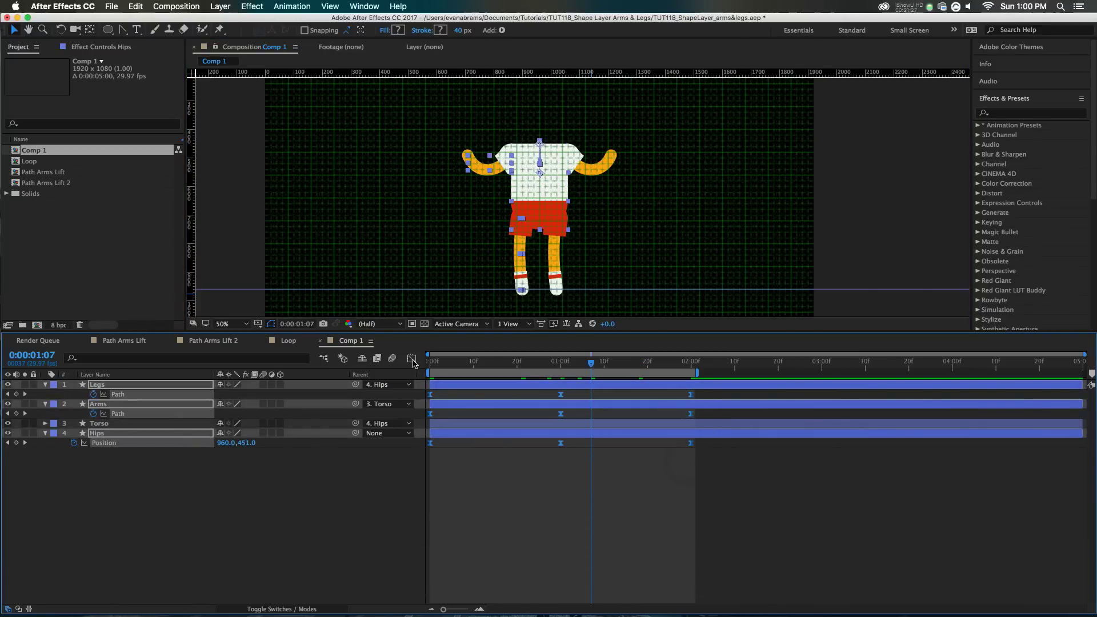
In the Graph Editor, lengthen the incoming ease of the selected keyframes so each movement starts fast and settles slowly.
click(412, 362)
click(751, 504)
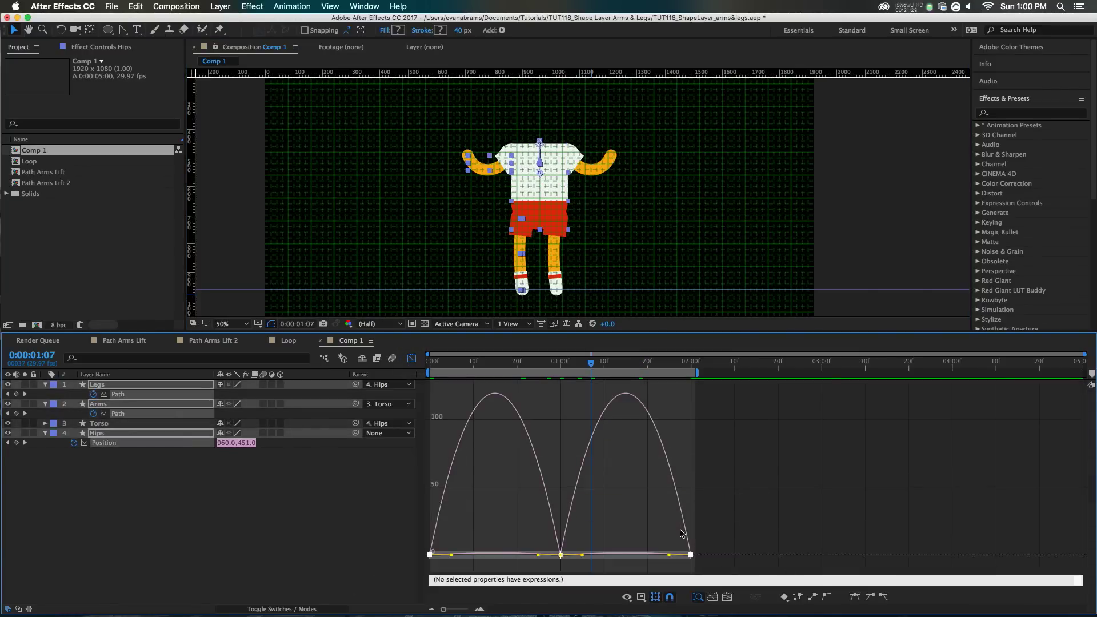
drag(667, 556, 571, 557)
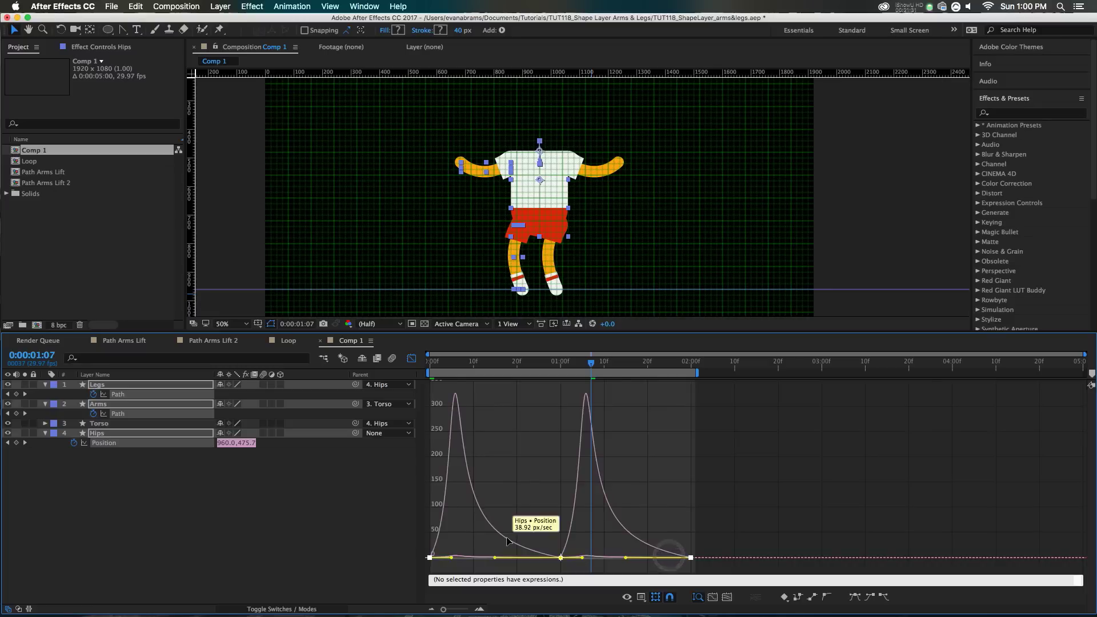
Play back the eased animation from the start, and examine the arms and sleeves up close at 0:00:00:10.
drag(442, 364, 360, 376)
key(space)
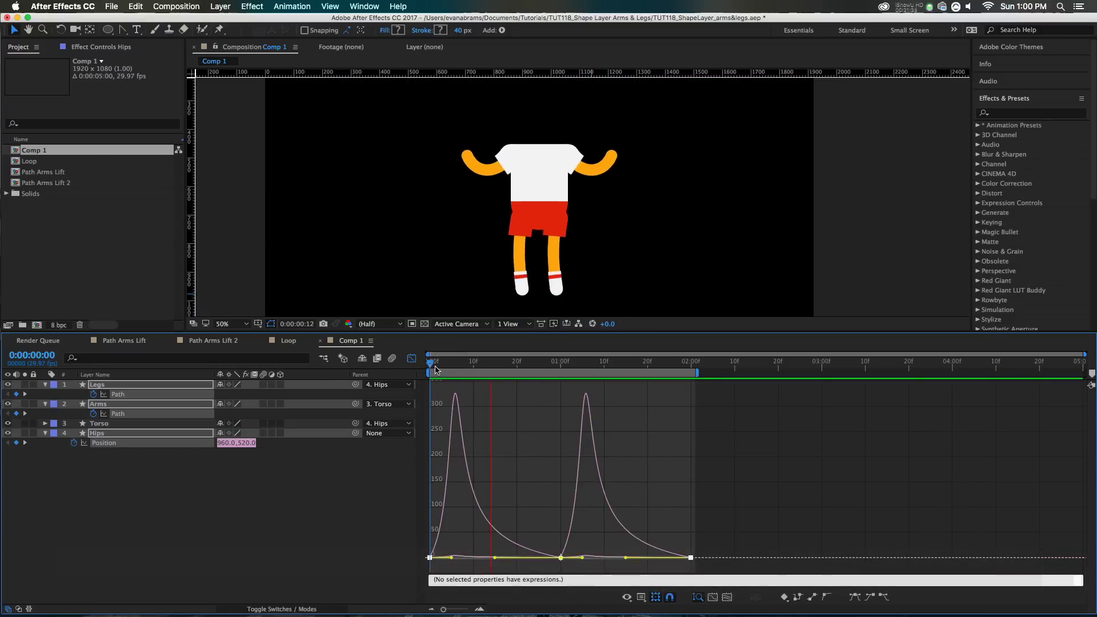
drag(542, 369, 471, 370)
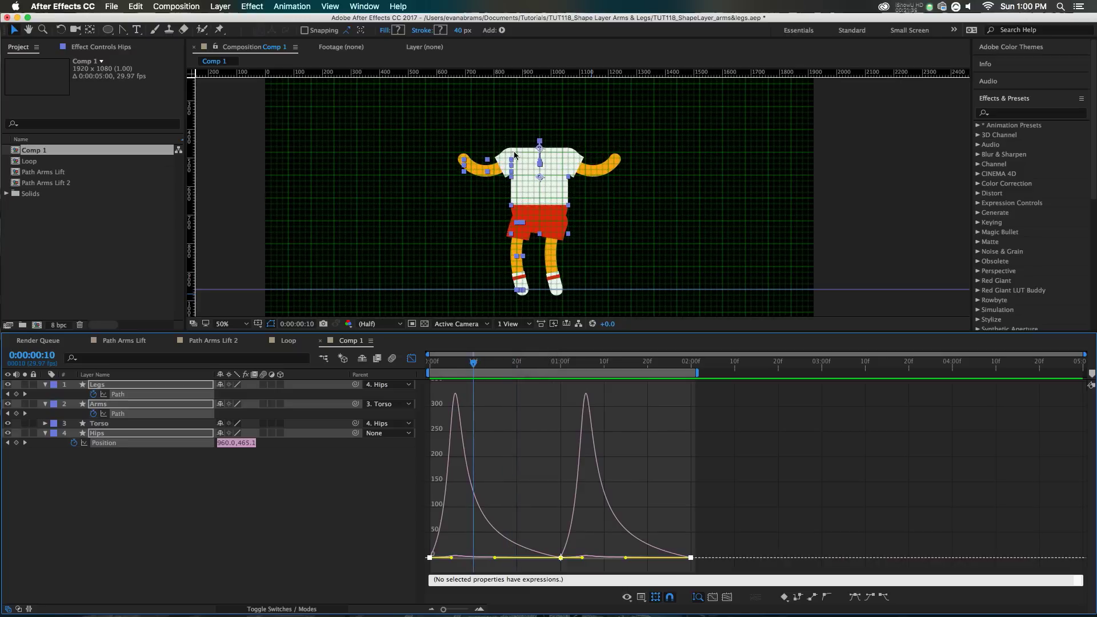
scroll(512, 154, up, 4)
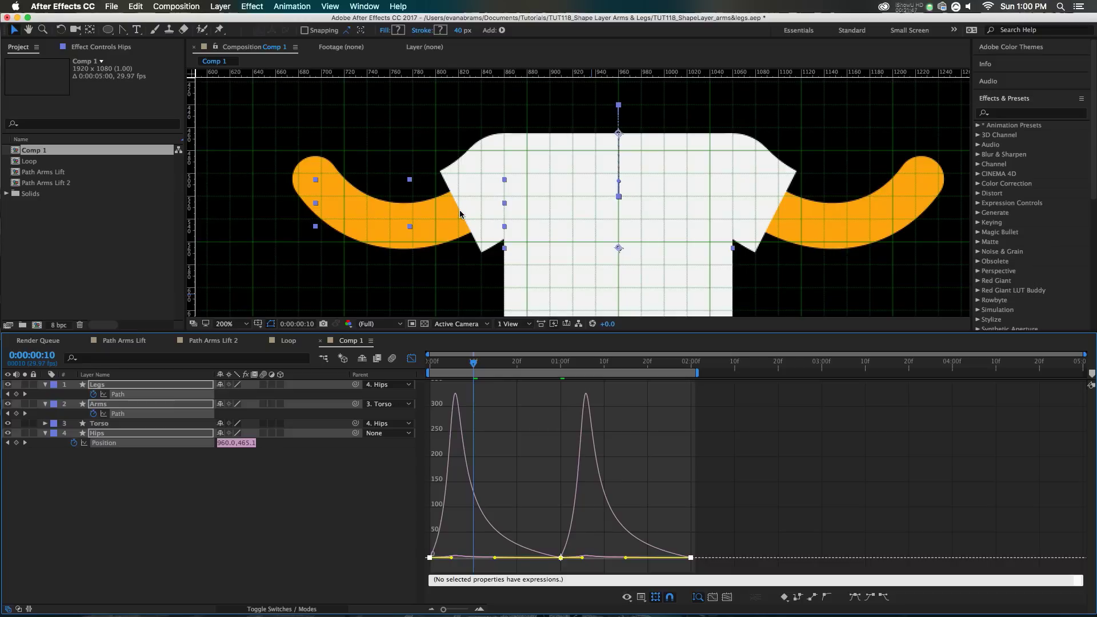
Deselect the keyframes, return from the Graph Editor to the layer-bar timeline, and move to 0:00:02:00.
scroll(460, 214, down, 4)
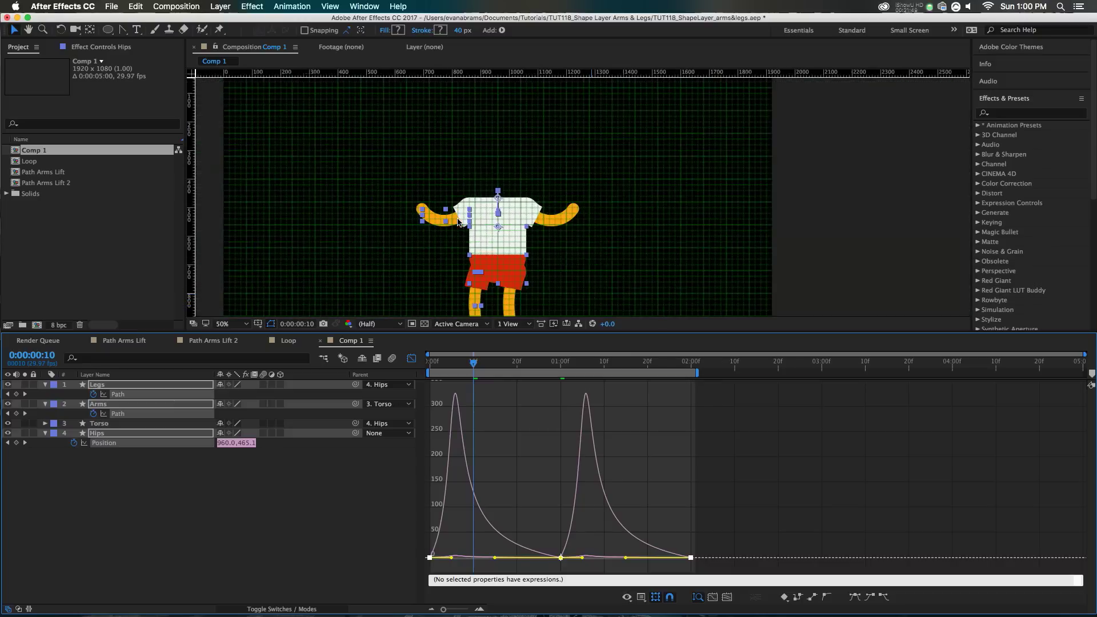
click(546, 478)
click(370, 486)
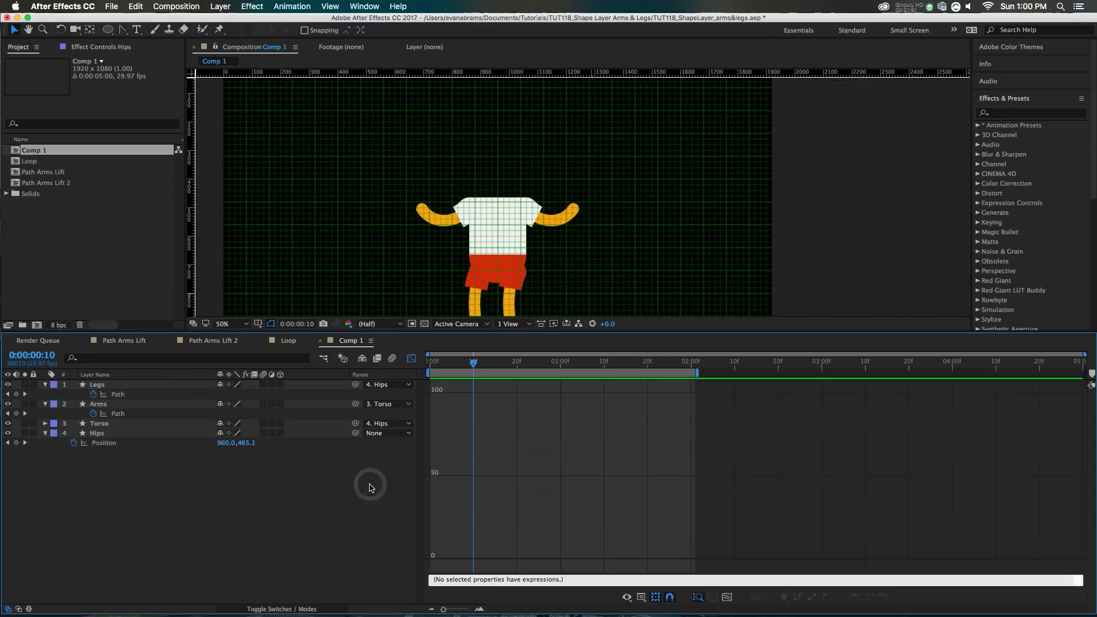
key(h)
drag(479, 206, 481, 175)
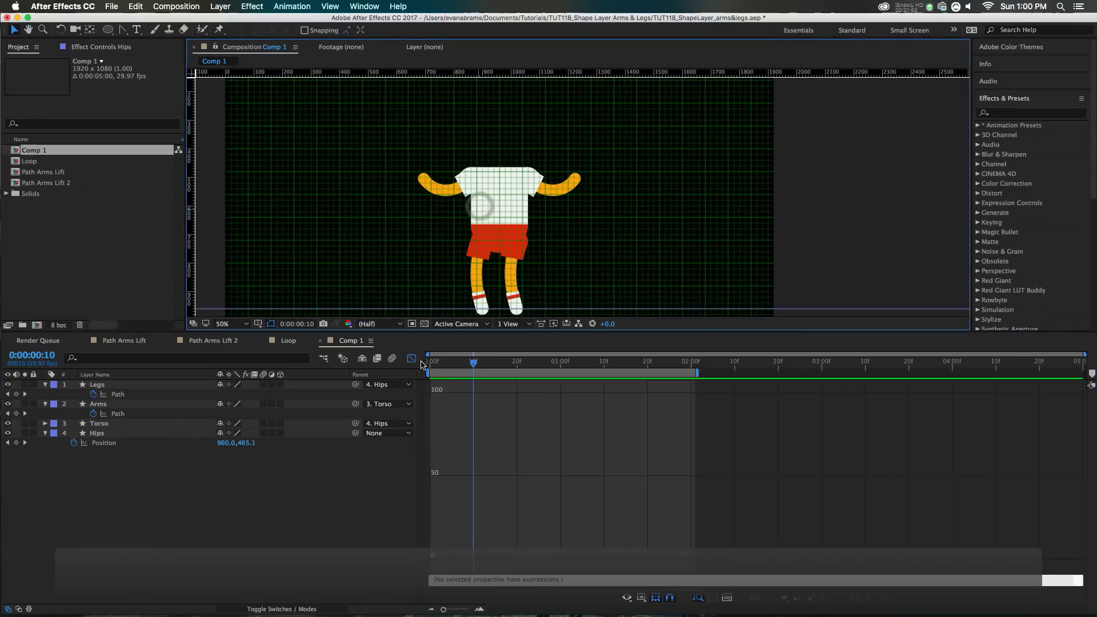
click(411, 358)
click(544, 477)
drag(505, 360, 693, 377)
click(279, 485)
Add a circle about 100 px in diameter to the Hips layer and shift it right so it bulges slightly past the shorts' edge.
scroll(518, 233, up, 2)
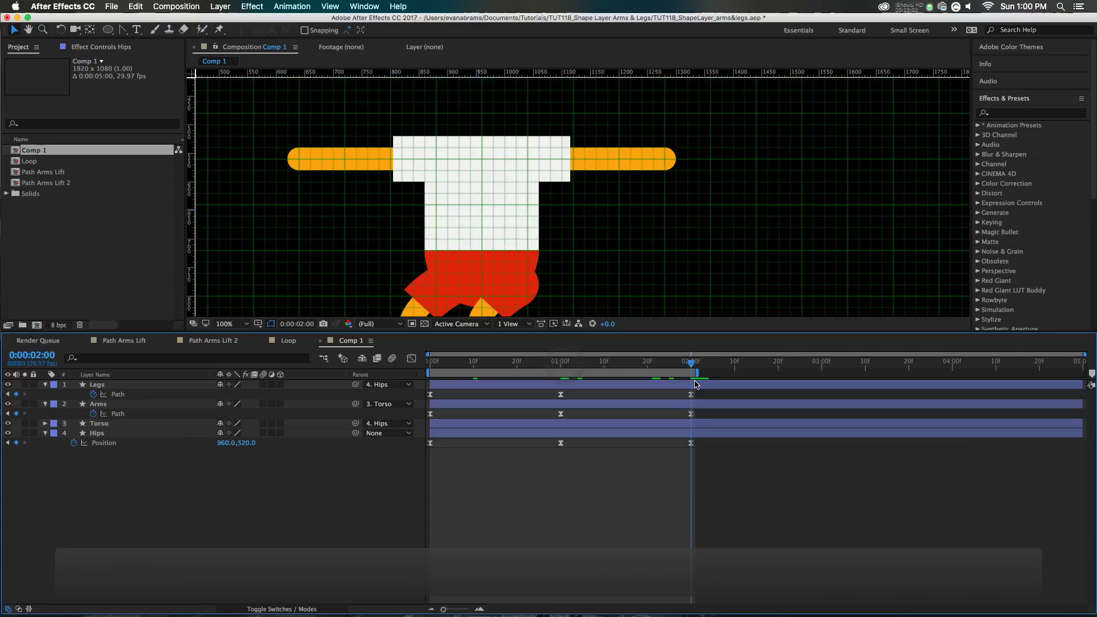
drag(636, 298, 653, 261)
click(517, 214)
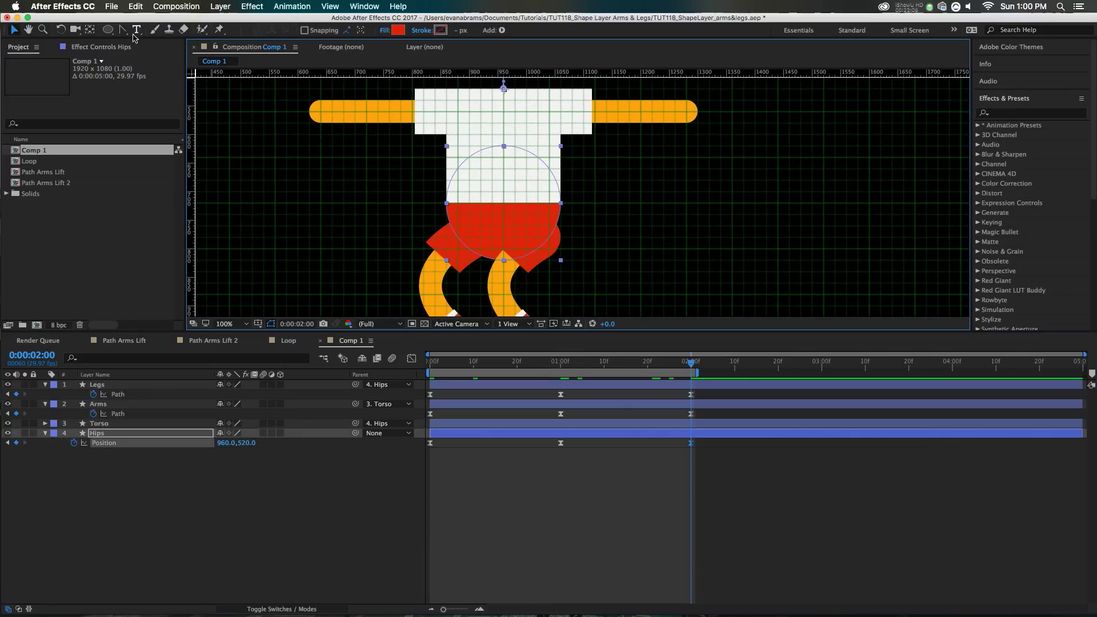
click(108, 30)
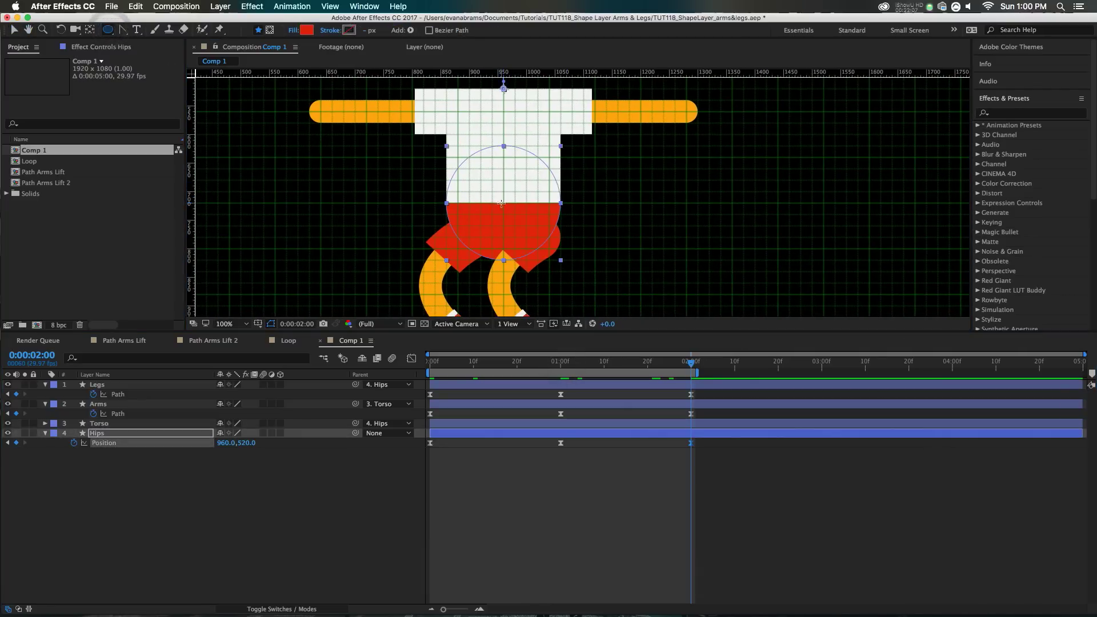
drag(504, 203, 561, 254)
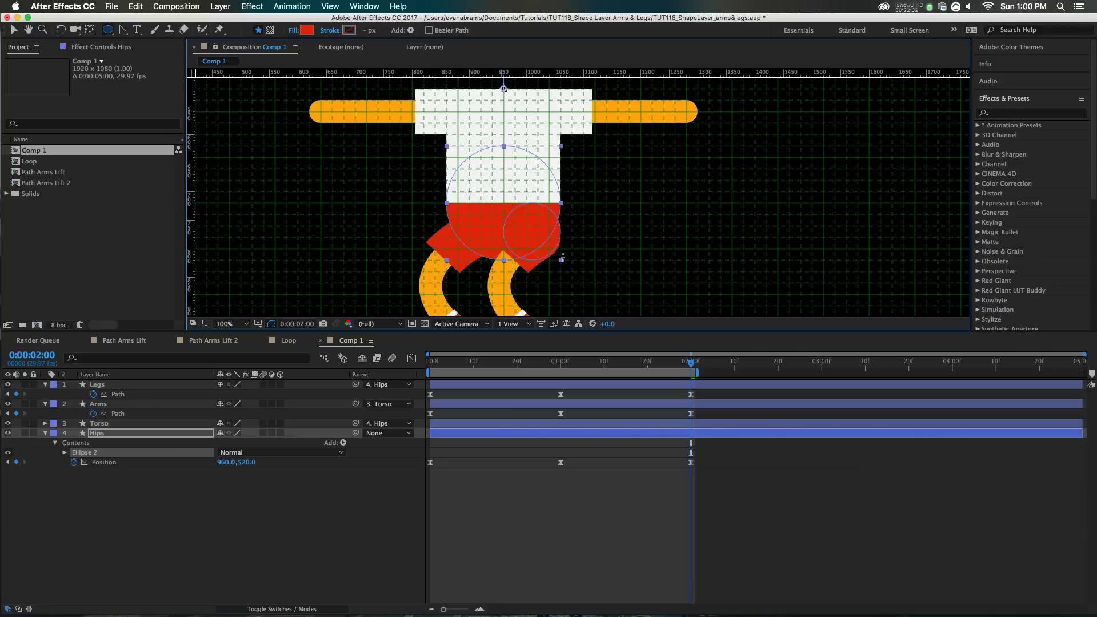
key(v)
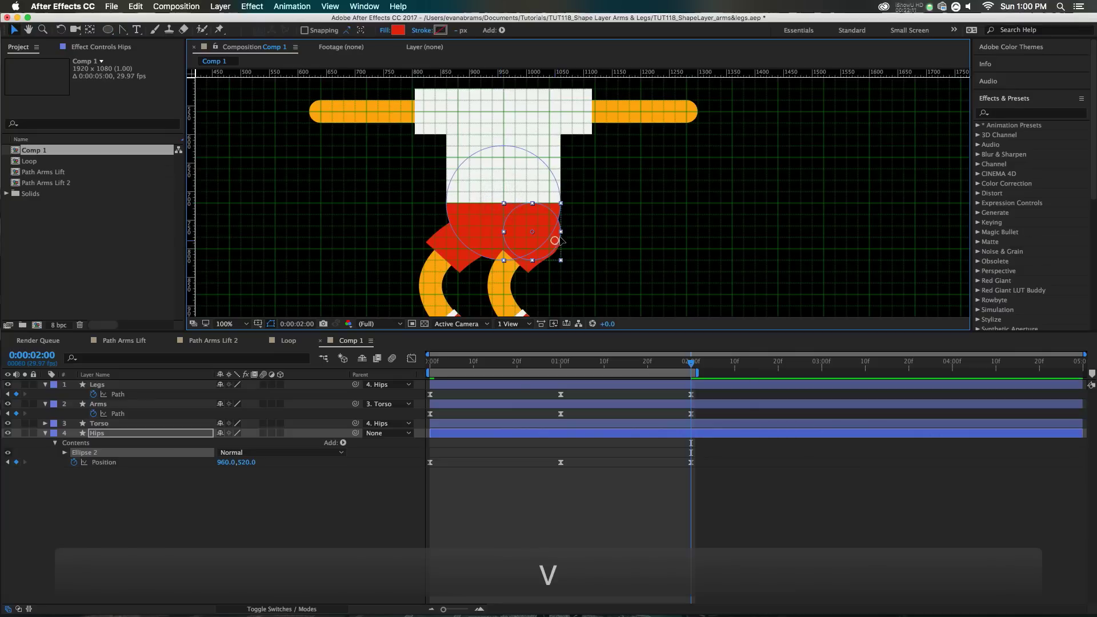
drag(559, 240, 572, 241)
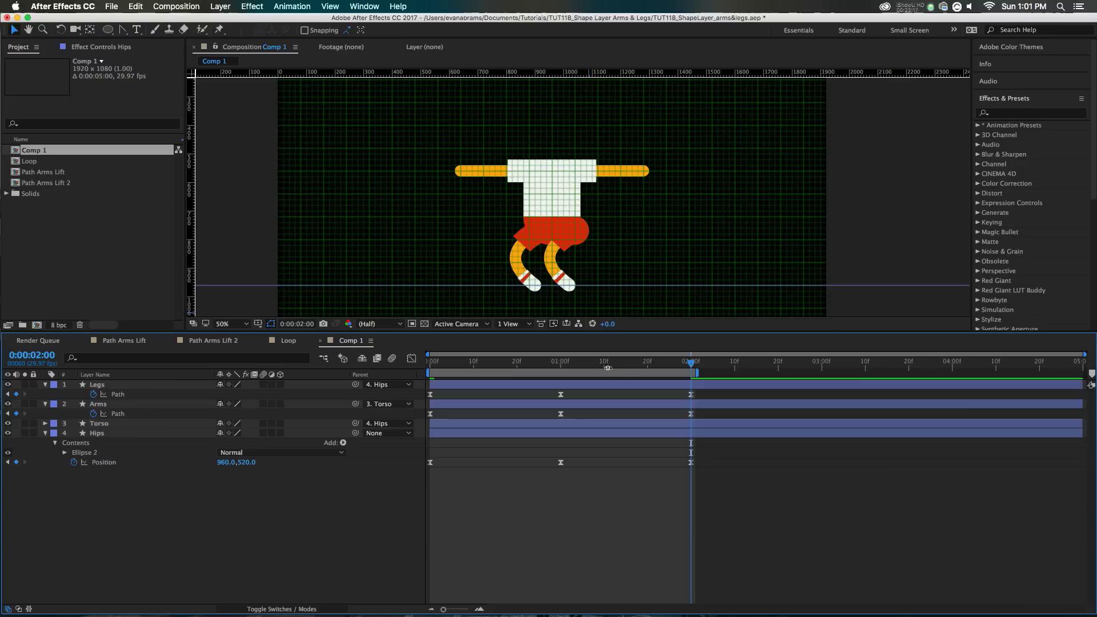
Play back the animation from the start to check the added hip circle, stopping at 0:00:00:11.
drag(453, 366, 327, 367)
key(space)
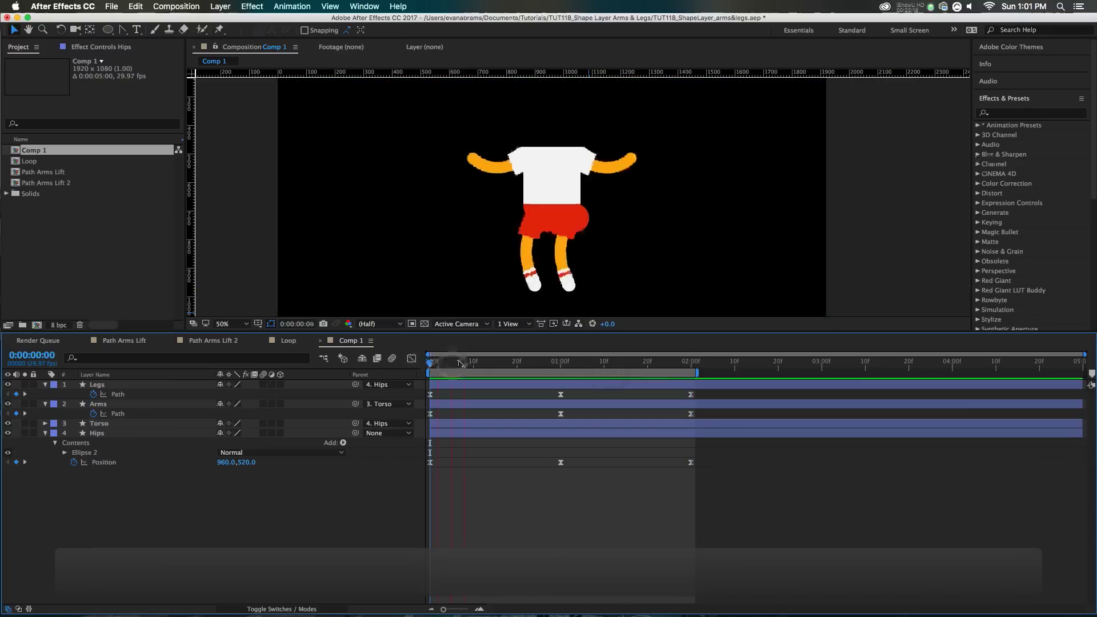
click(477, 363)
Draw a circular head about 120 px in diameter in the Torso layer, centred directly above the shirt.
click(560, 163)
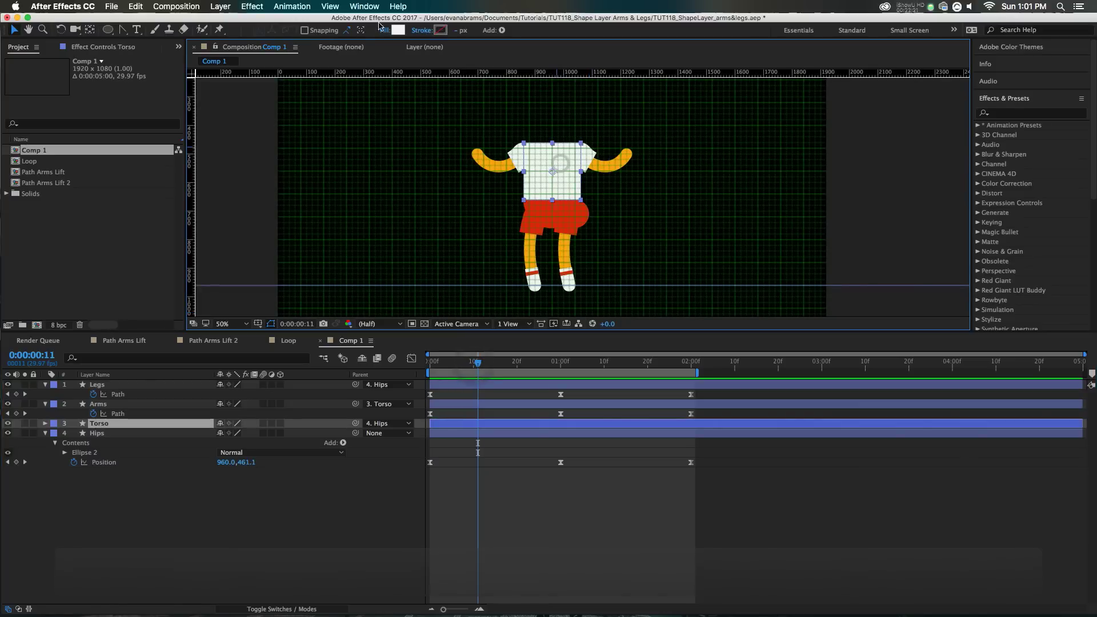
click(108, 29)
drag(736, 177, 688, 231)
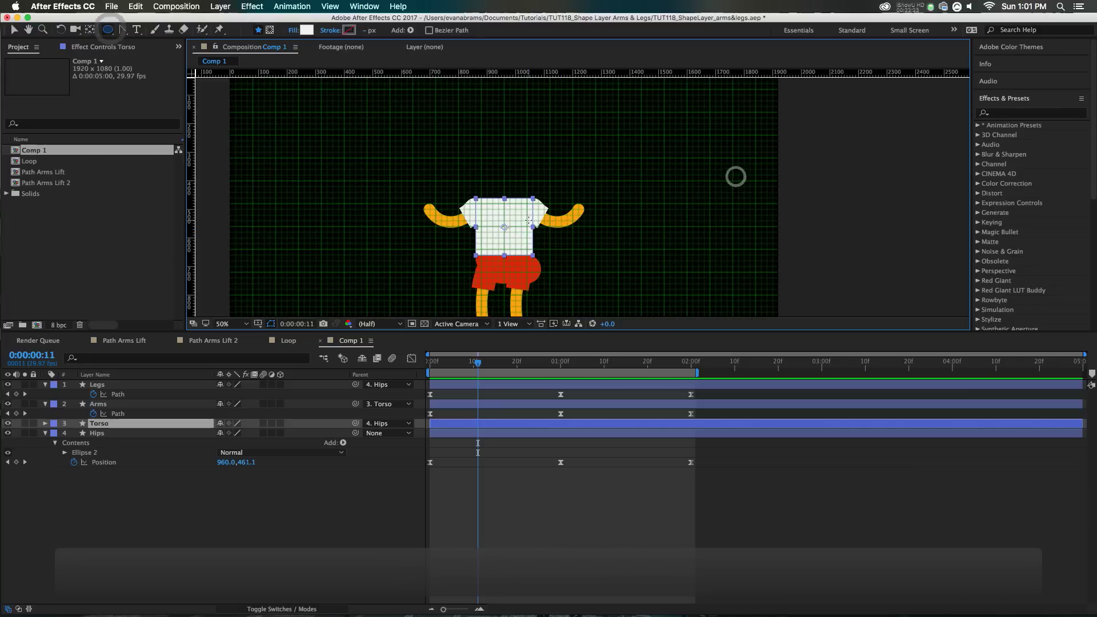
scroll(528, 220, up, 2)
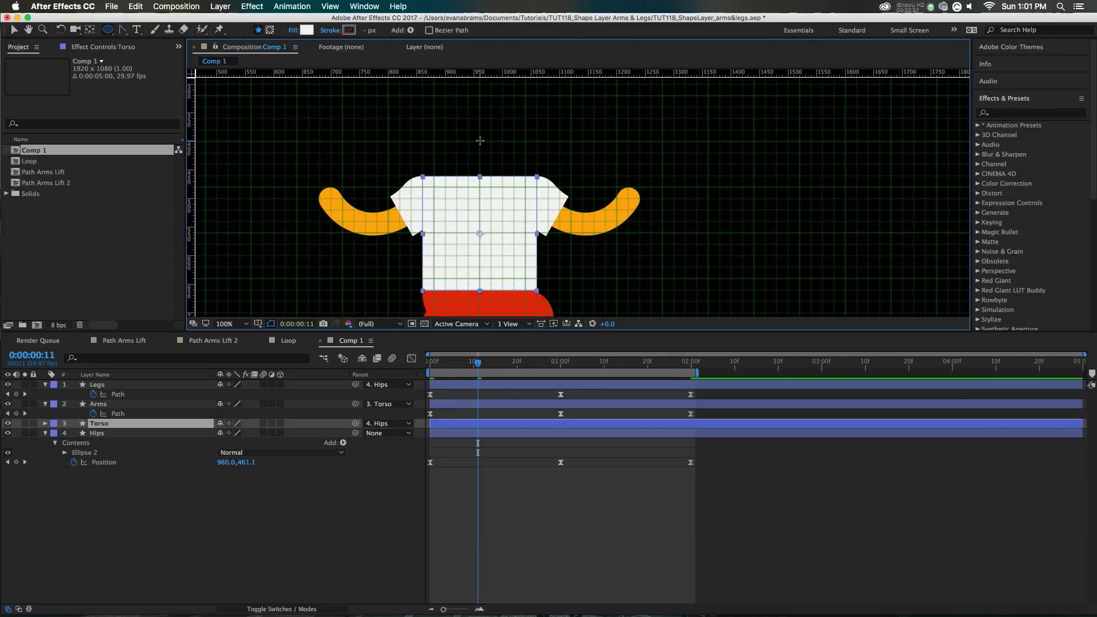
mouse_move(479, 141)
mouse_down()
mouse_move(487, 167)
mouse_move(511, 175)
mouse_up()
key(v)
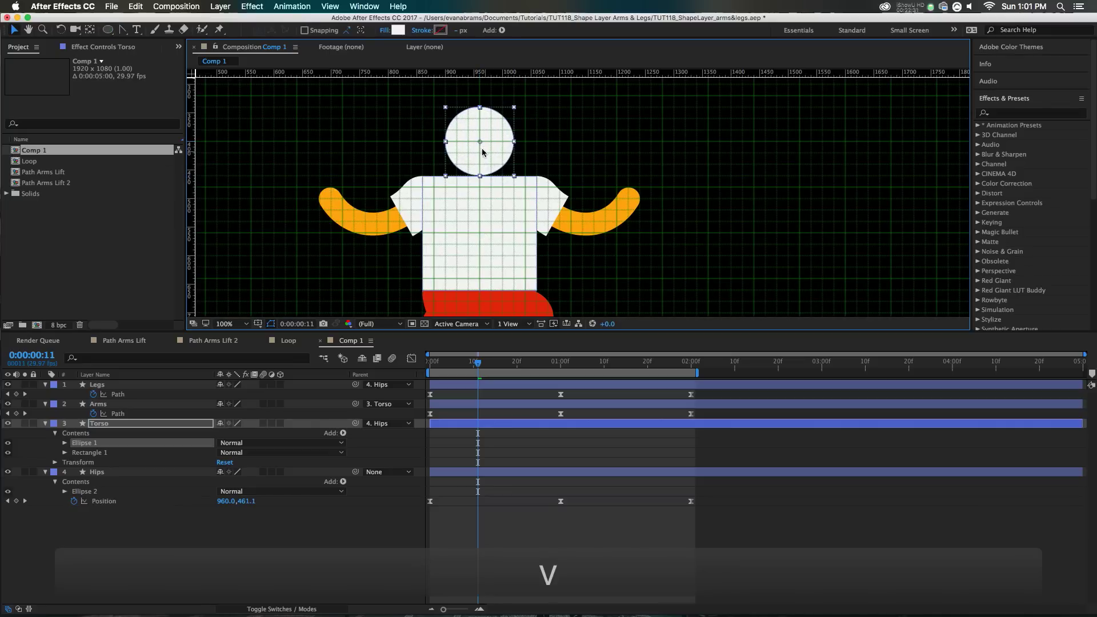
Fill the head circle with the orange sampled from the left arm and deselect it.
click(398, 29)
click(245, 145)
click(377, 222)
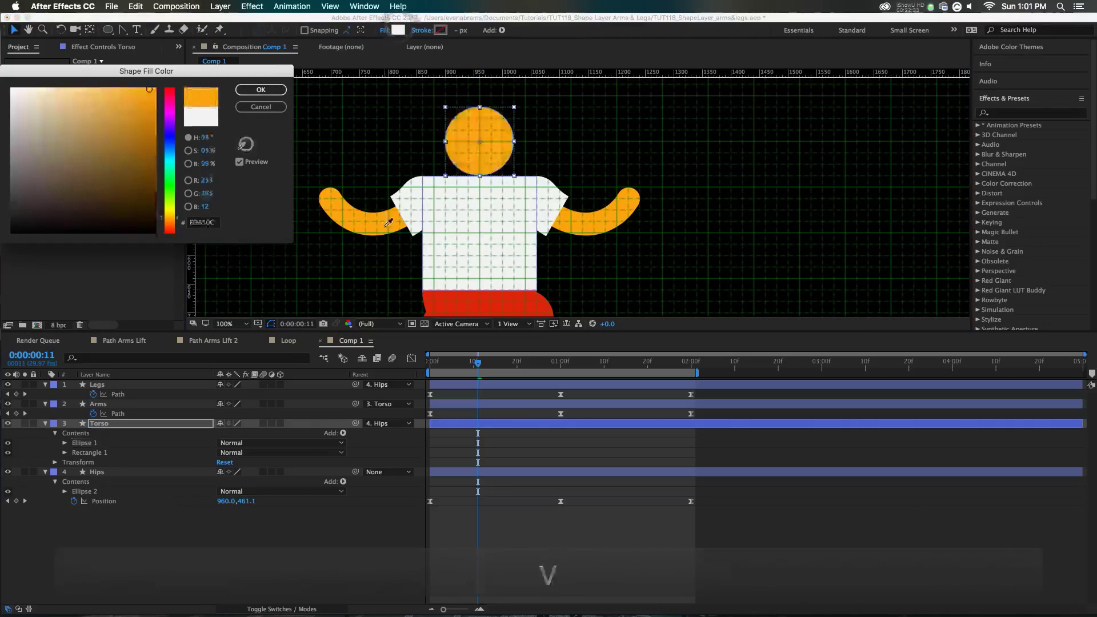
click(260, 90)
click(497, 506)
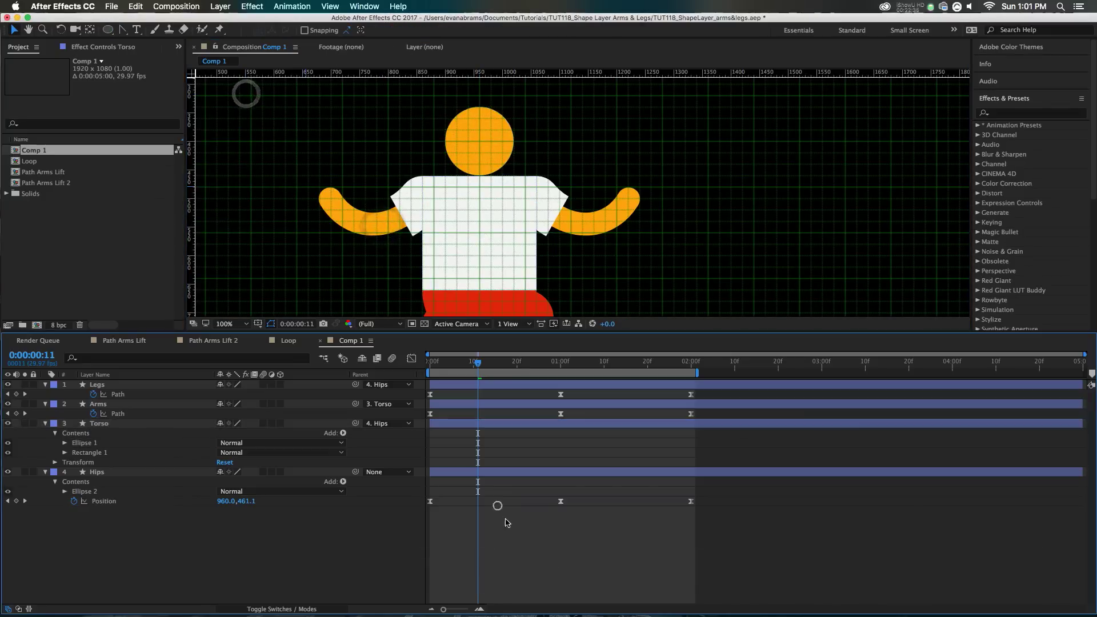
Play back the looping animation from the start to review the whole character with its head, stopping at 0:00:00:10.
key(comma)
drag(473, 366, 348, 363)
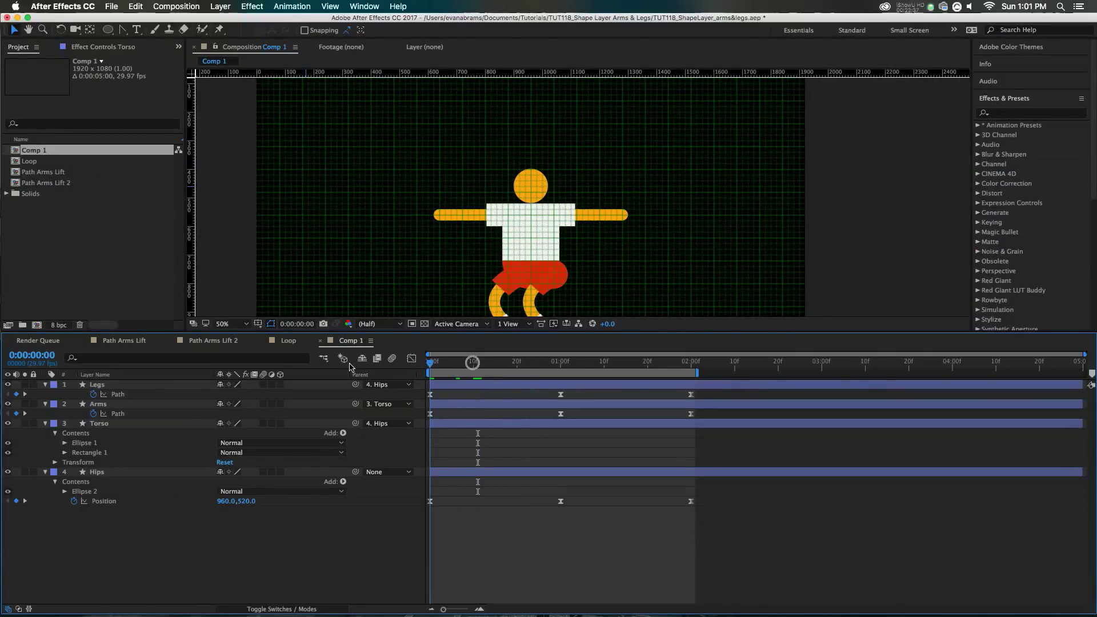
key(comma)
key(space)
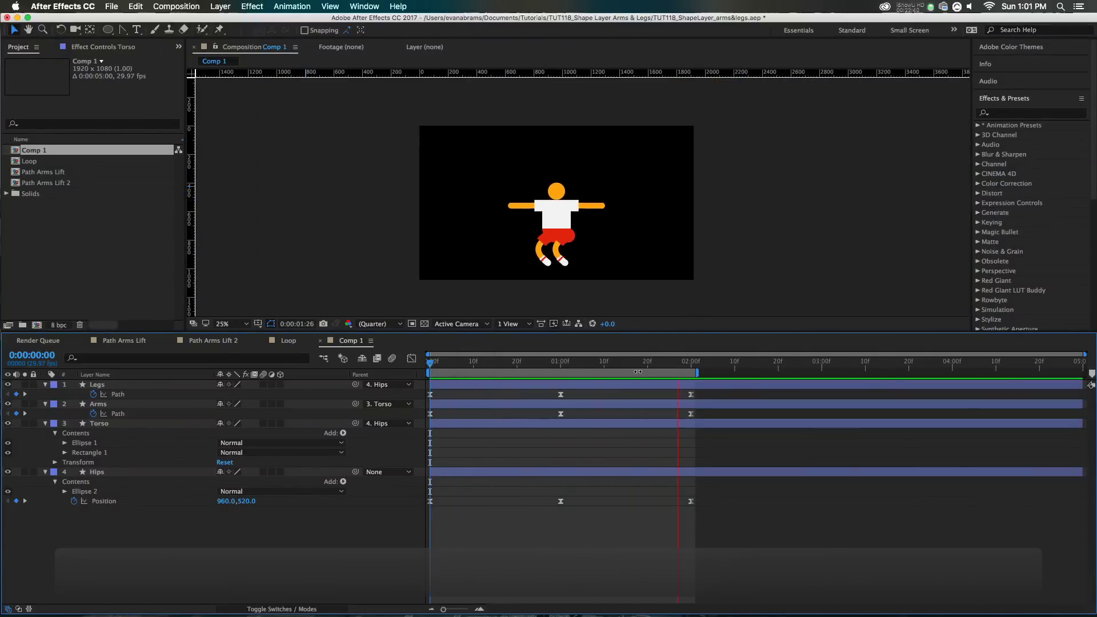
drag(578, 362, 626, 381)
key(period)
key(space)
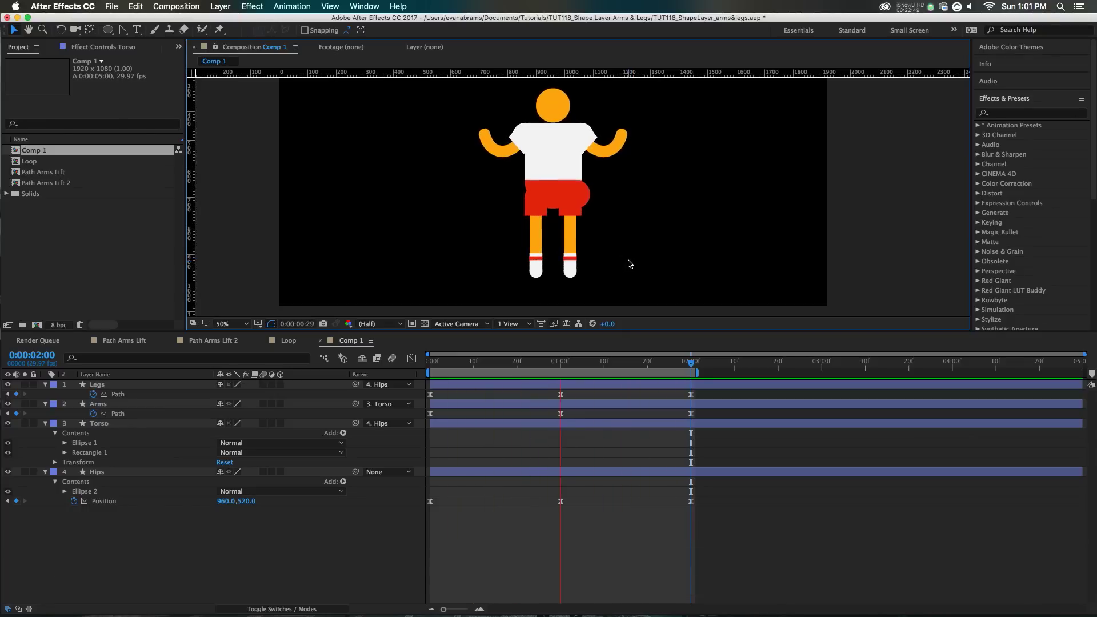
key(space)
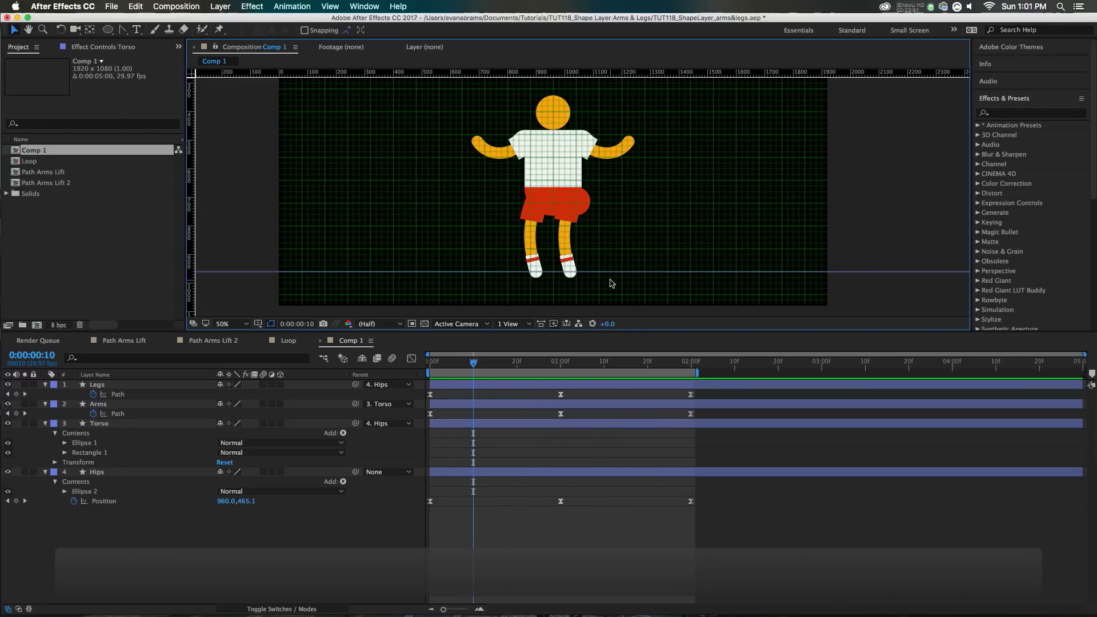
Examine the lower legs and socks up close at 0:00:00:10, and replay the animation from the start.
scroll(605, 282, up, 2)
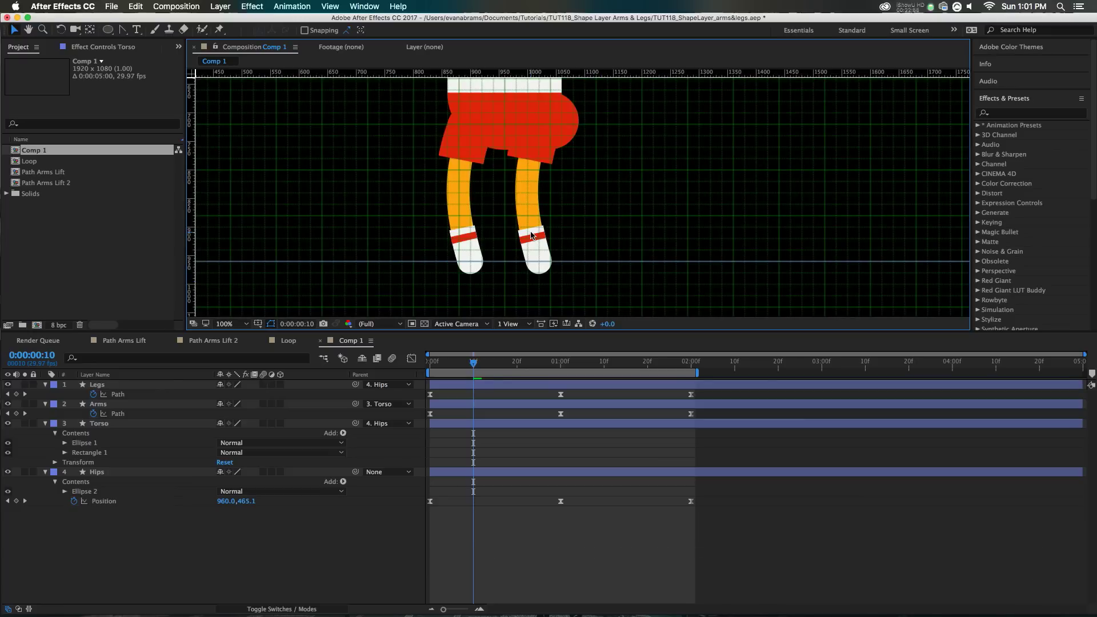
scroll(531, 235, down, 2)
drag(532, 209, 541, 225)
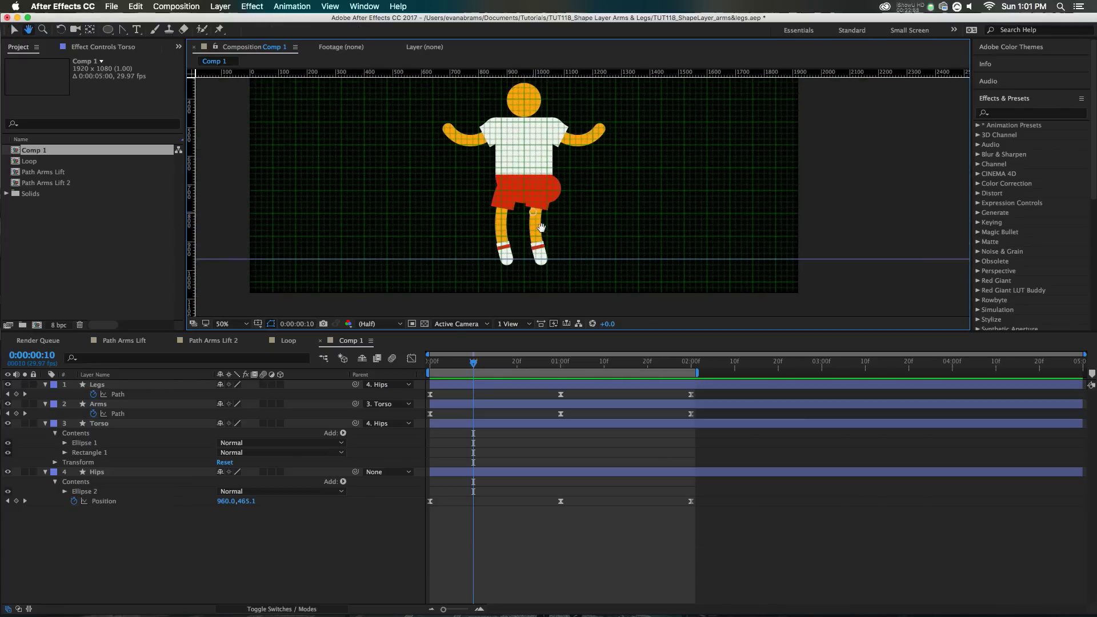
drag(461, 357, 395, 374)
key(space)
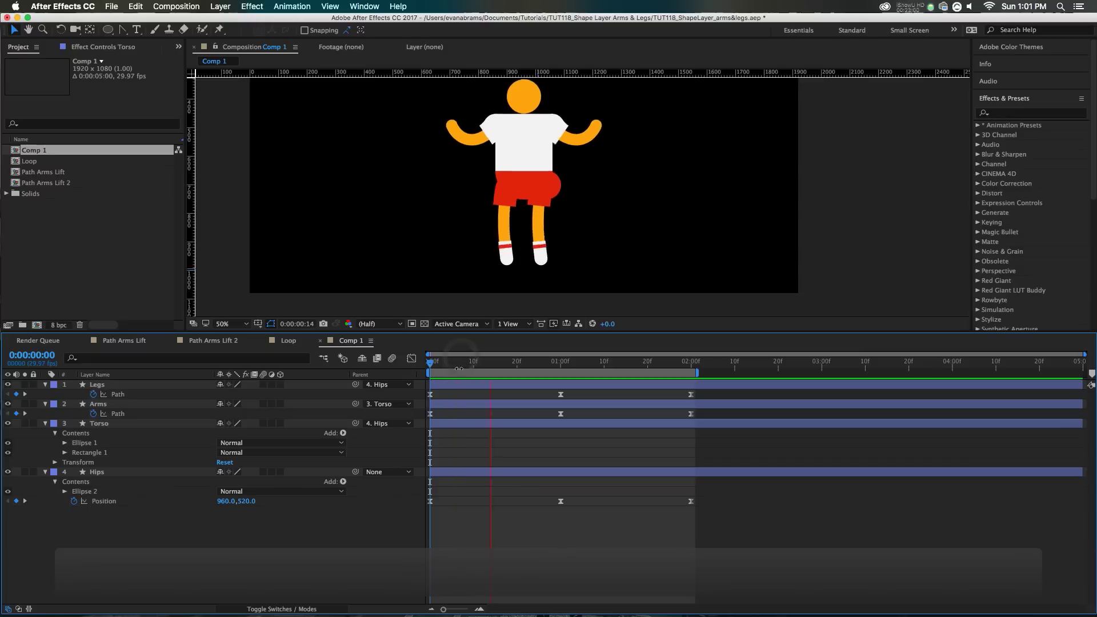
Move to 0:00:01:05 and select all Position keyframes of the Hips layer.
drag(499, 362, 582, 389)
drag(735, 541, 408, 485)
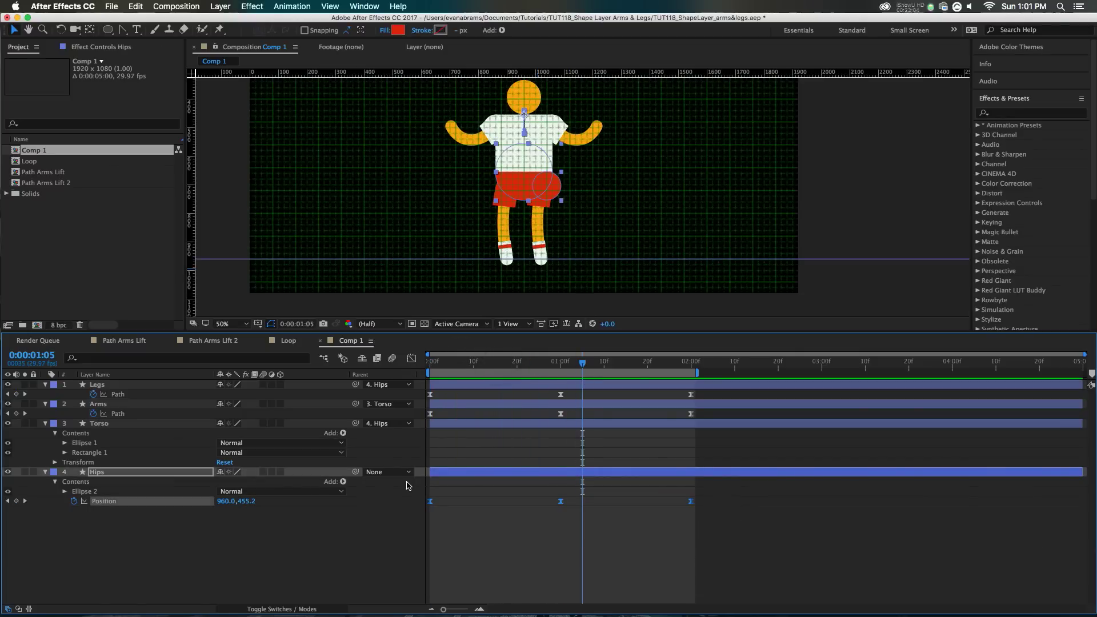